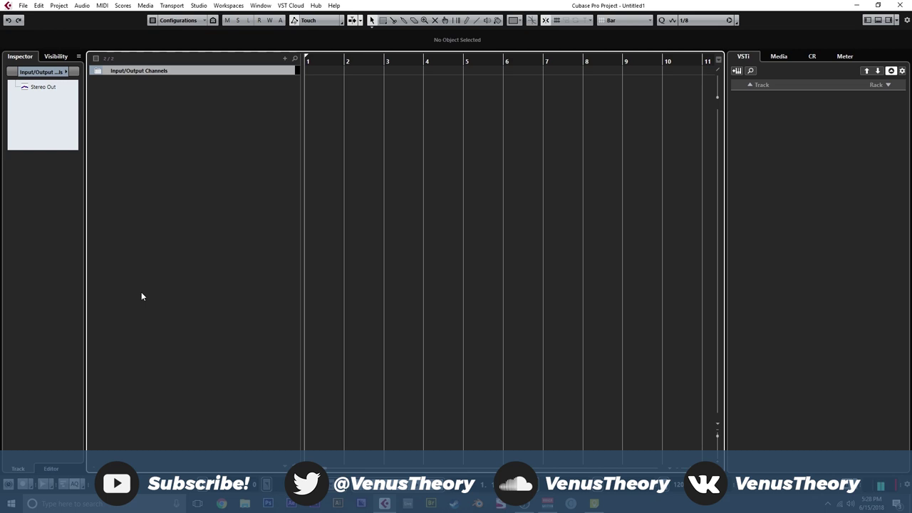
Step: Add one instrument track with the Retrologue synth, routed to Stereo Out
right_click(186, 194)
click(212, 211)
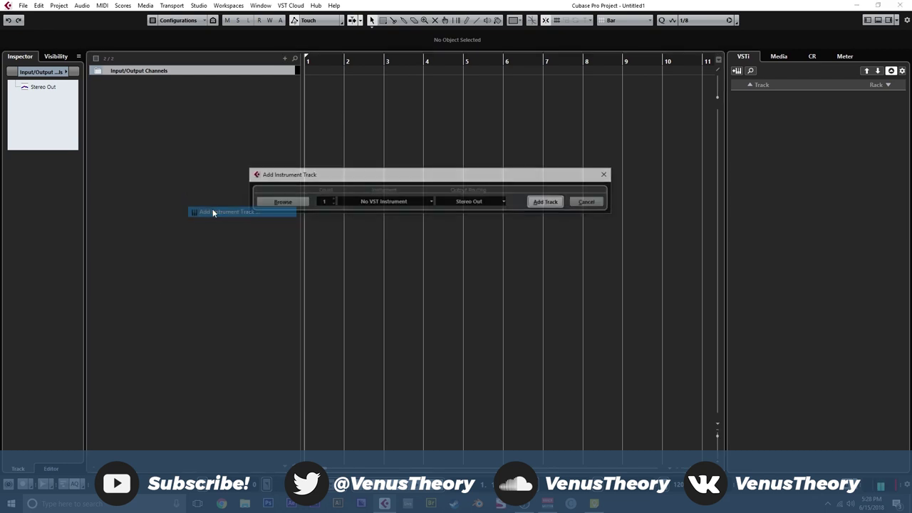
click(378, 203)
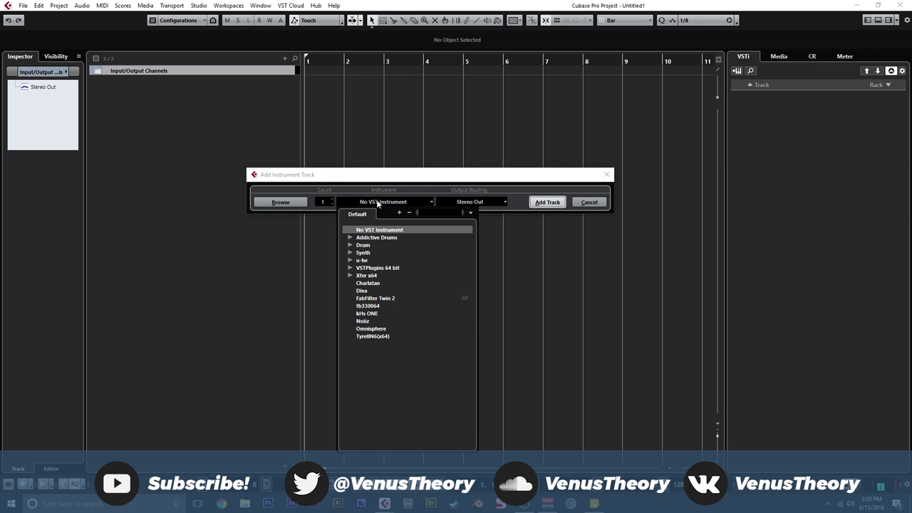
click(349, 253)
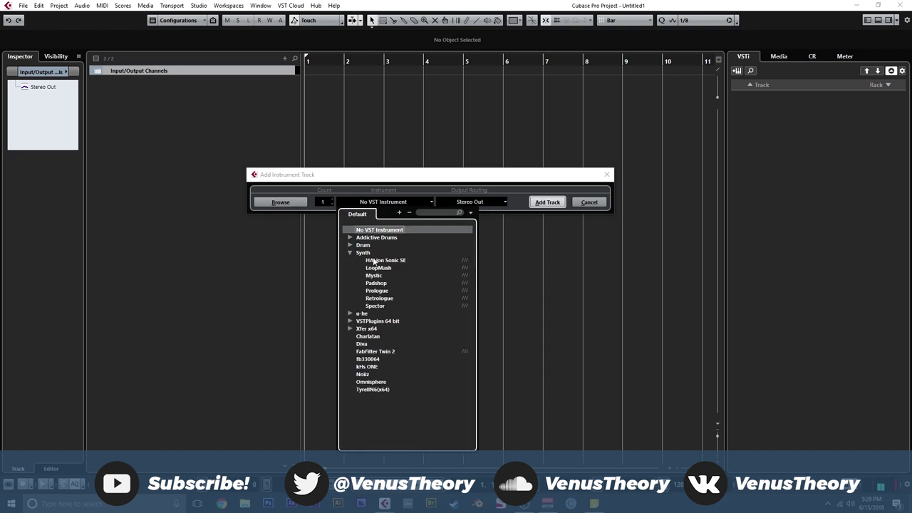
click(379, 299)
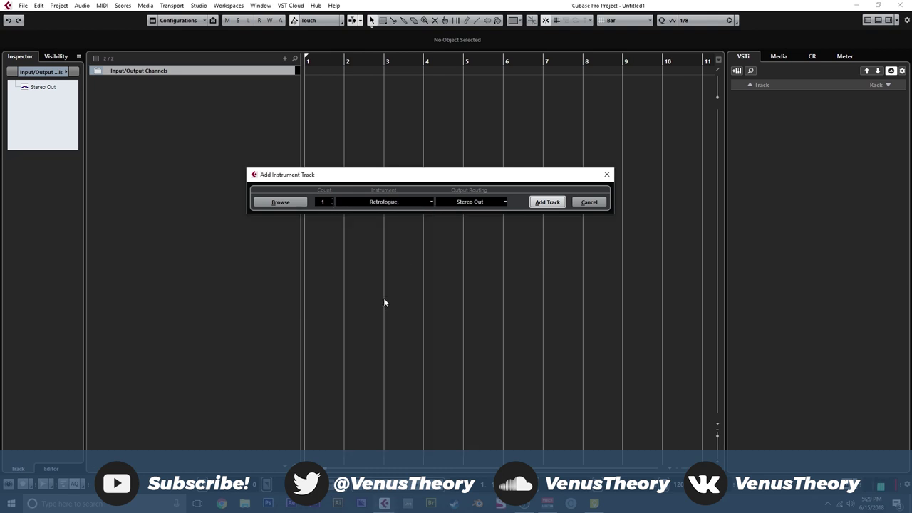
click(547, 202)
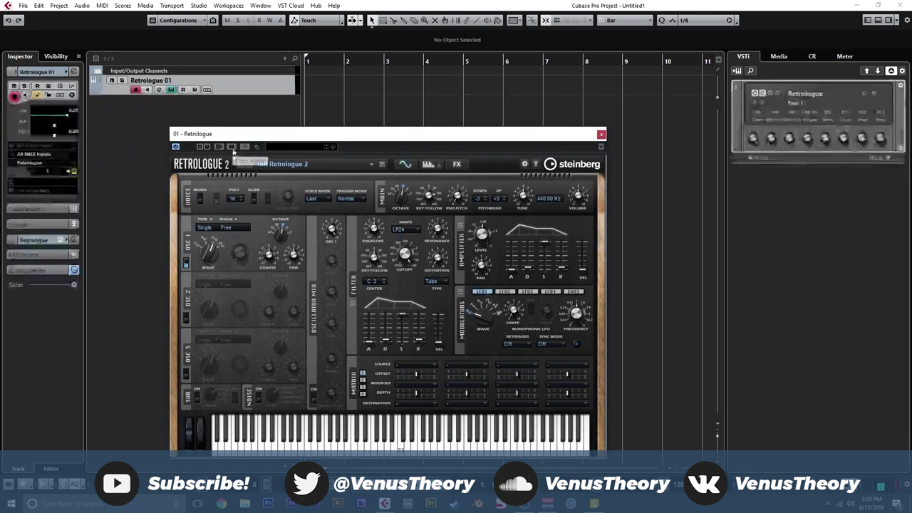
Step: Set oscillator 1 to its first waveform at a lower octave, and switch Retrologue to mono with retrigger and glide
drag(254, 136, 286, 113)
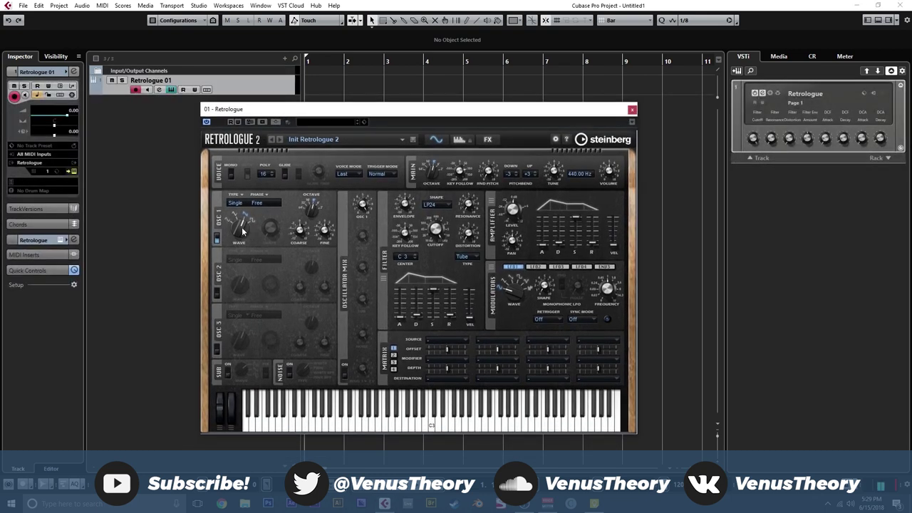
scroll(241, 230, down, 2)
click(231, 177)
drag(317, 175, 313, 154)
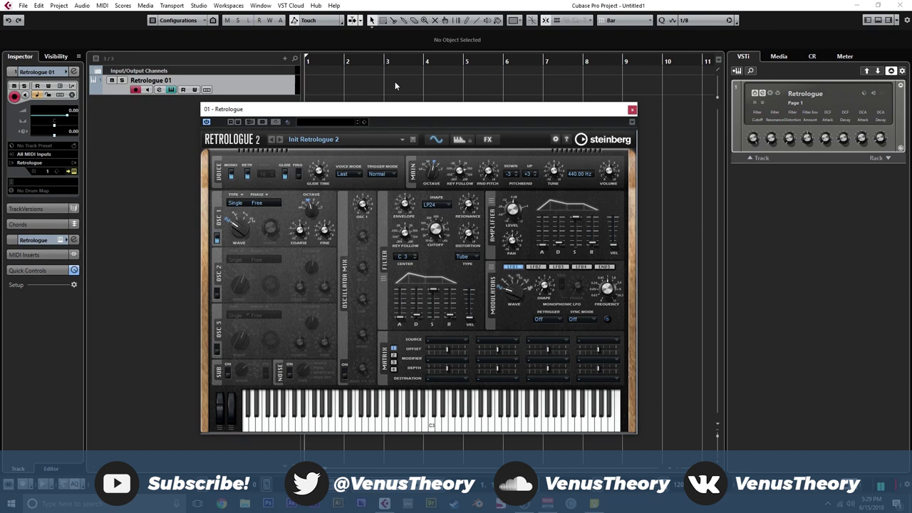
Step: Enable Retrologue's white noise at a 1 % level and raise the filter resonance to about 50 %
click(291, 372)
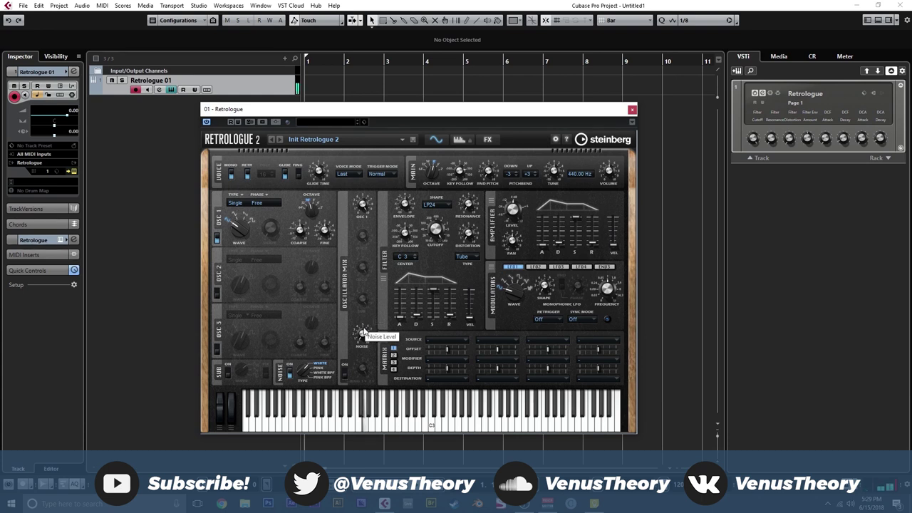
drag(362, 332, 366, 334)
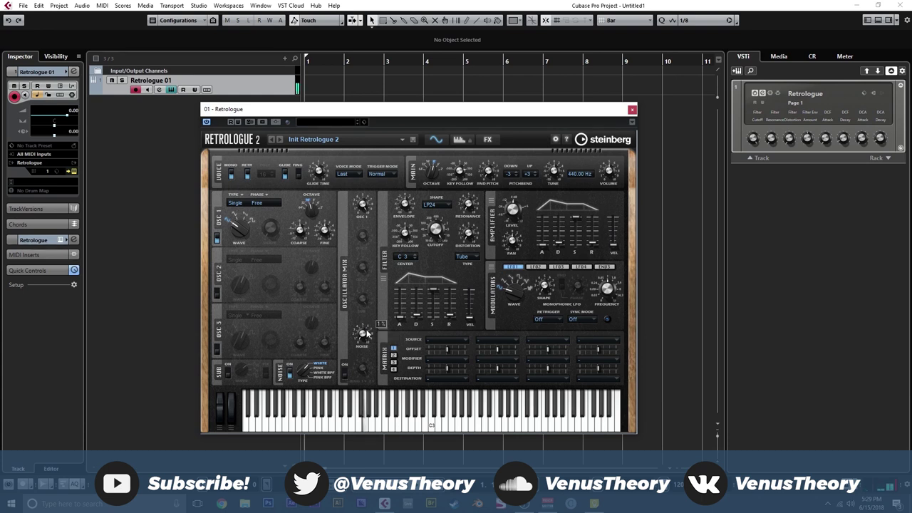
click(632, 109)
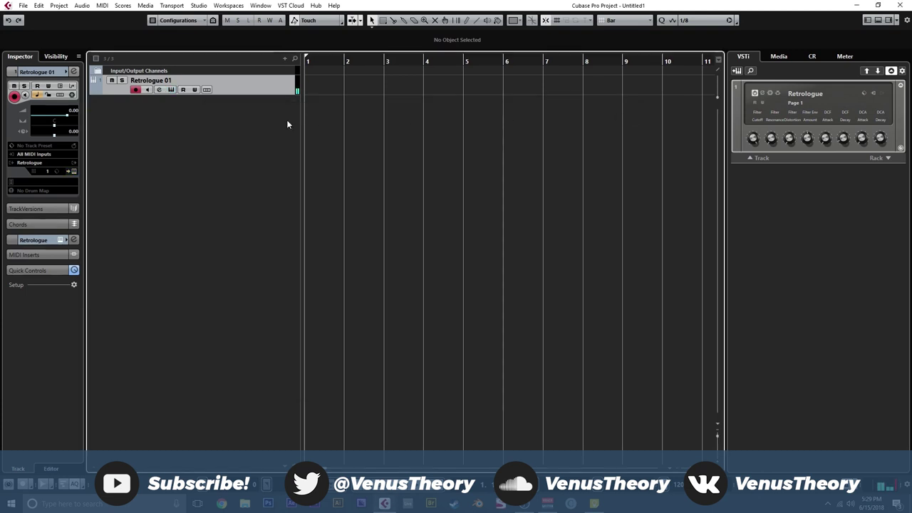
click(171, 89)
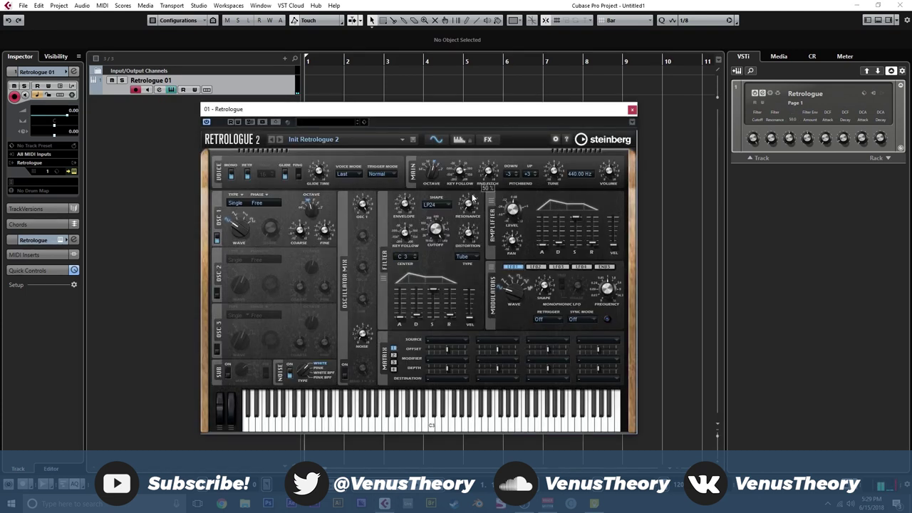
click(632, 109)
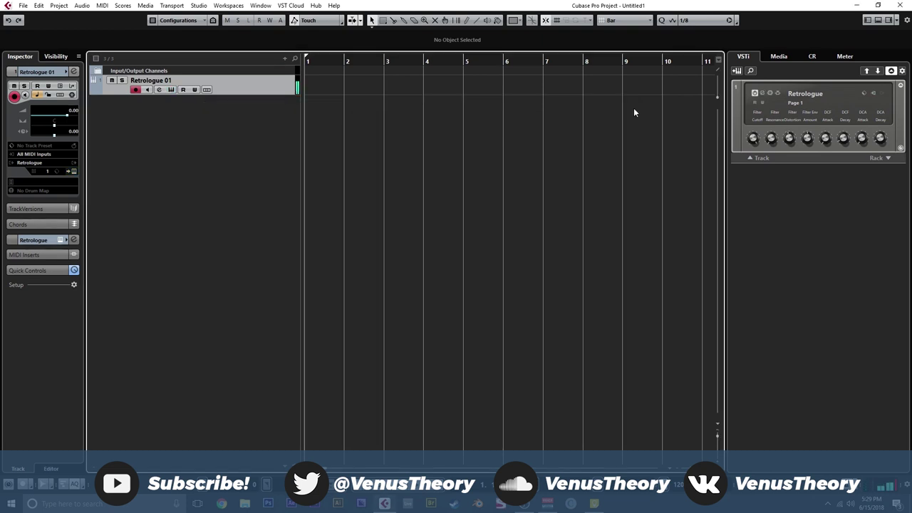
Step: Load the DaTube and Magneto II distortion effects into the first two audio insert slots of the Retrologue track
click(35, 238)
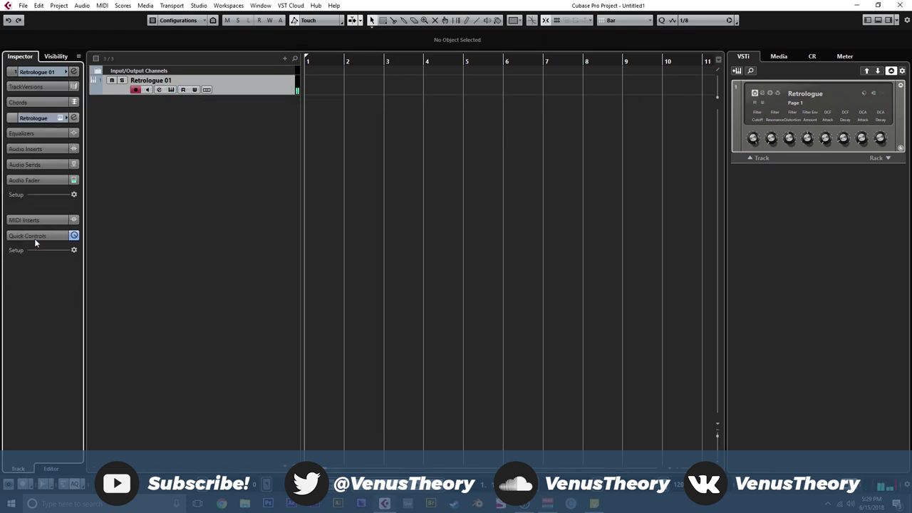
click(47, 148)
click(39, 163)
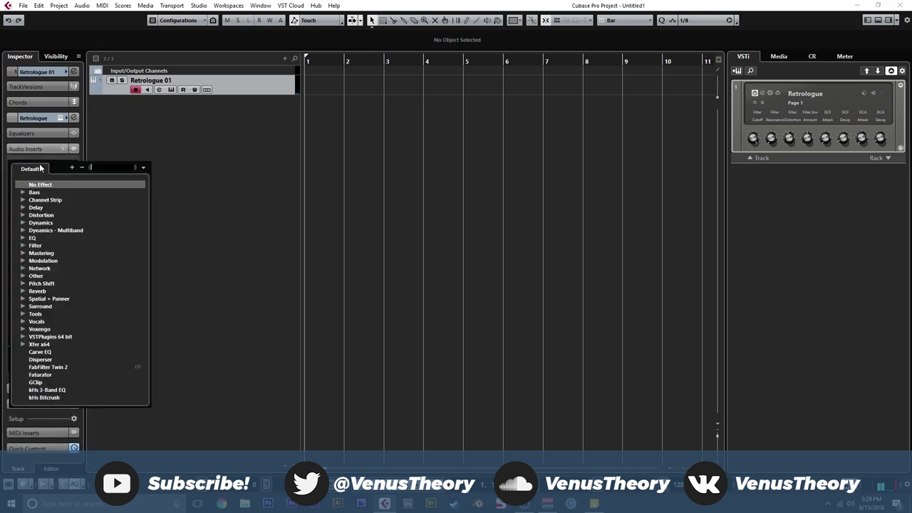
click(22, 215)
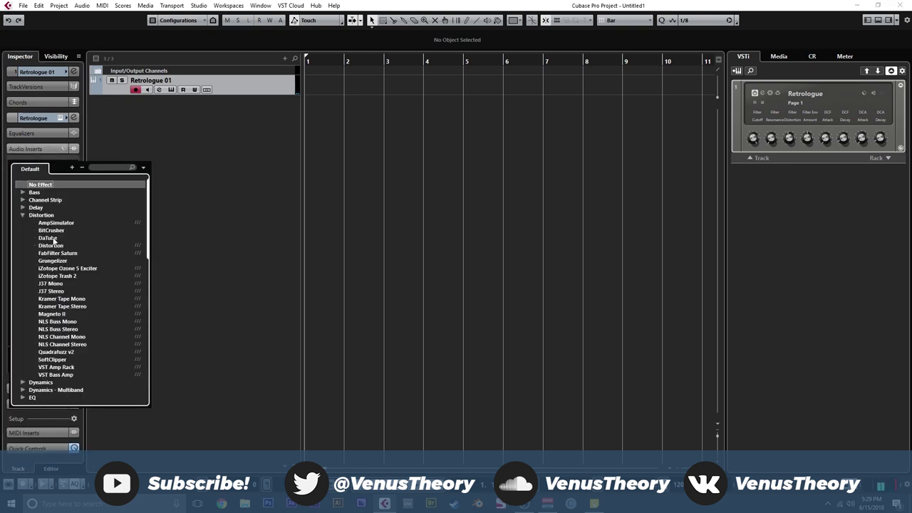
click(48, 238)
click(39, 167)
click(23, 228)
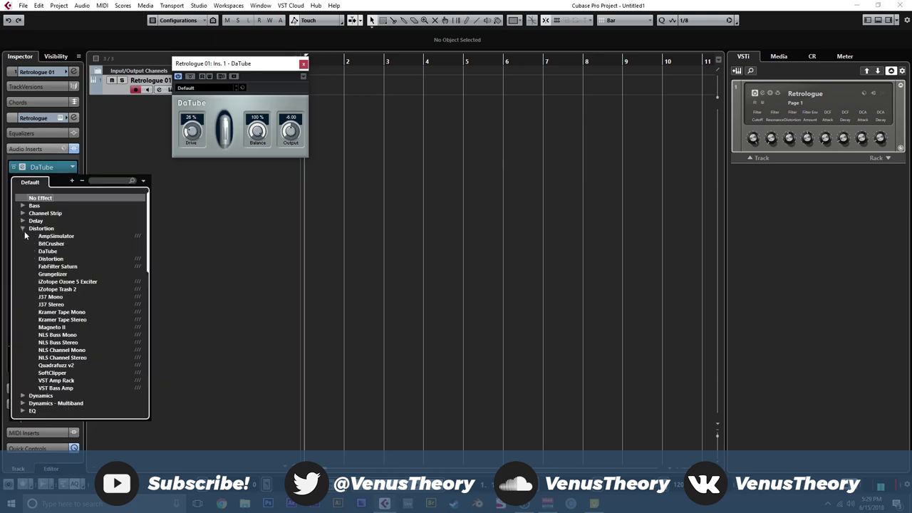
click(64, 327)
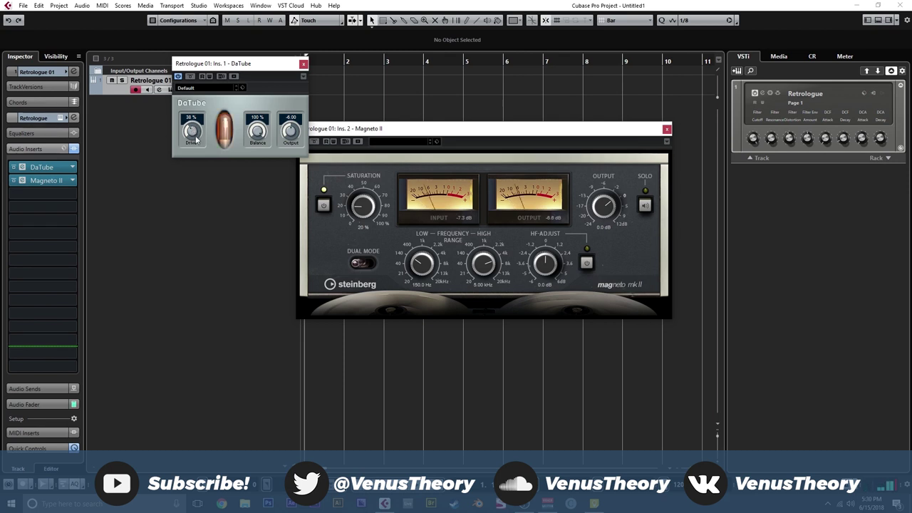
Step: Set DaTube's drive to 44 %, raise Magneto II's saturation, and close both effect windows
drag(191, 125, 194, 131)
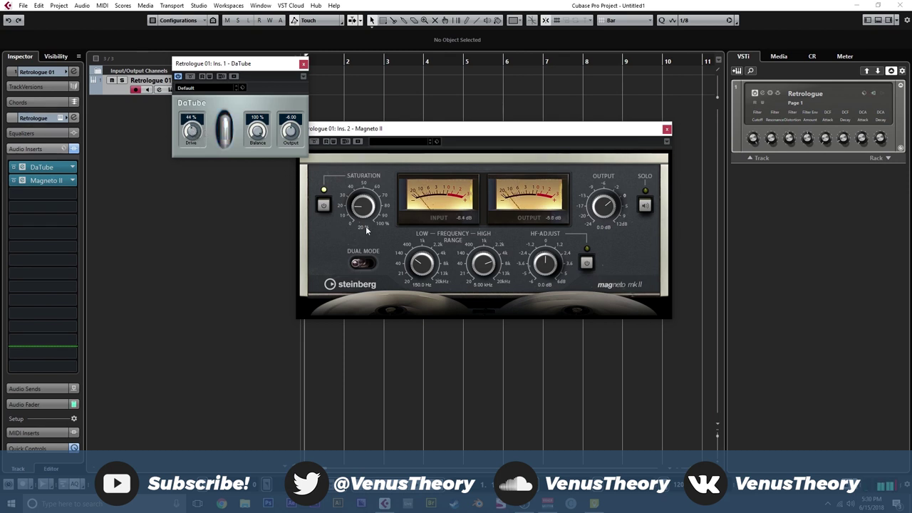
drag(364, 212, 367, 154)
click(667, 130)
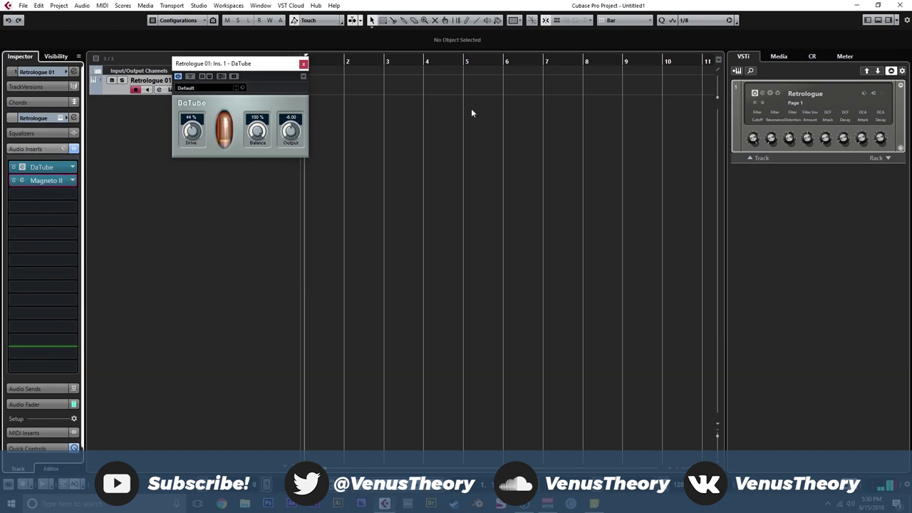
click(304, 64)
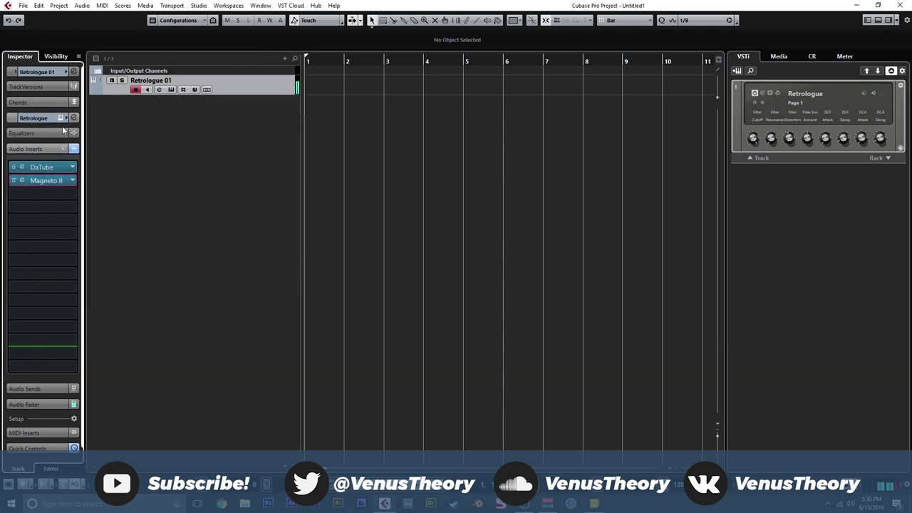
Step: Insert Tube Compressor in the third slot and set its input to 22.0 dB, character to 64 % and drive to about 4.5 dB
click(32, 195)
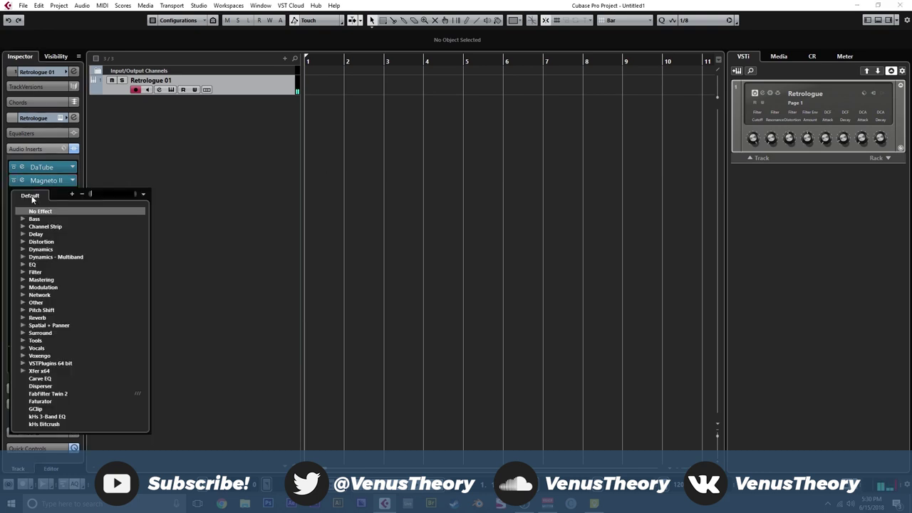
click(23, 249)
scroll(61, 322, down, 2)
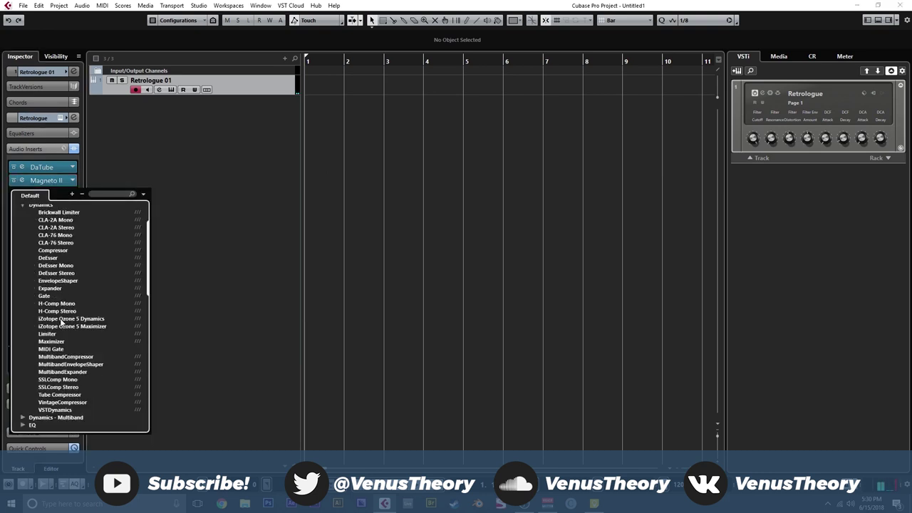
click(83, 395)
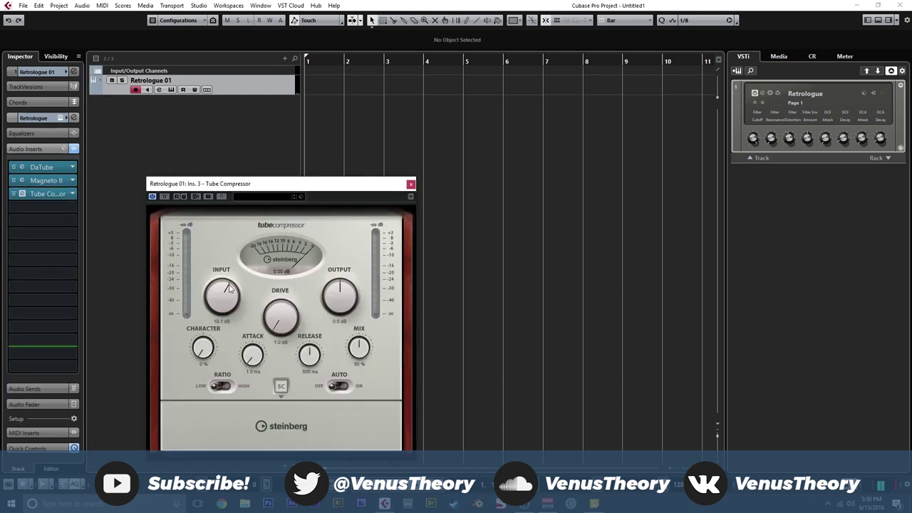
drag(200, 352, 210, 298)
drag(278, 321, 290, 261)
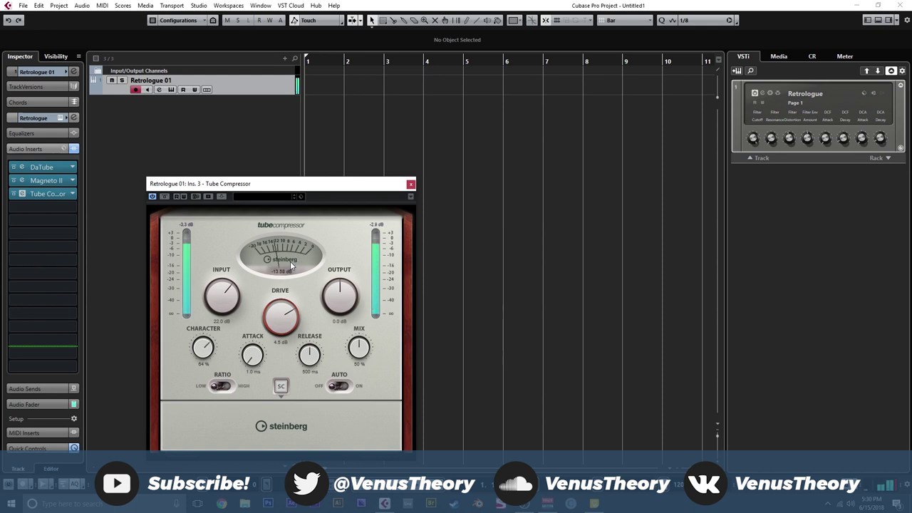
click(411, 184)
Step: Insert H-Comp Stereo in the fourth slot with its output gain adjusted, and lower the Retrologue track's volume to -3.35 dB
click(48, 217)
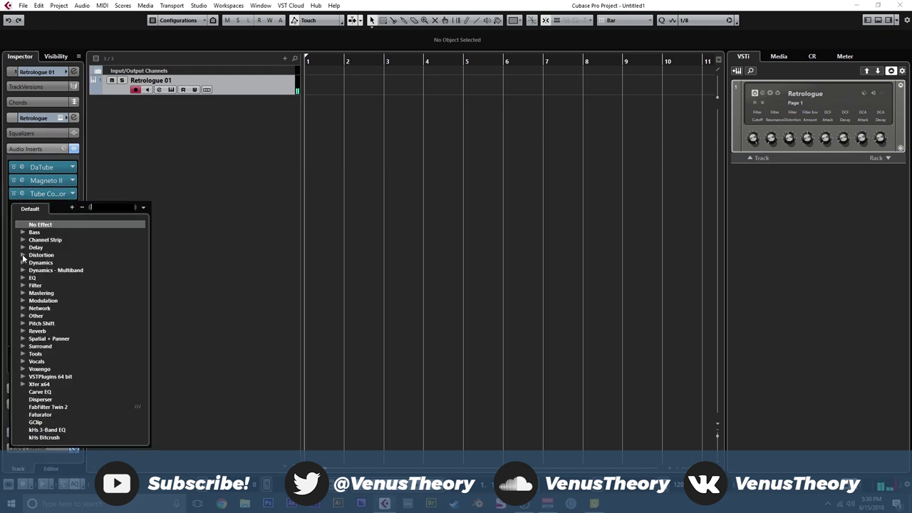
click(23, 263)
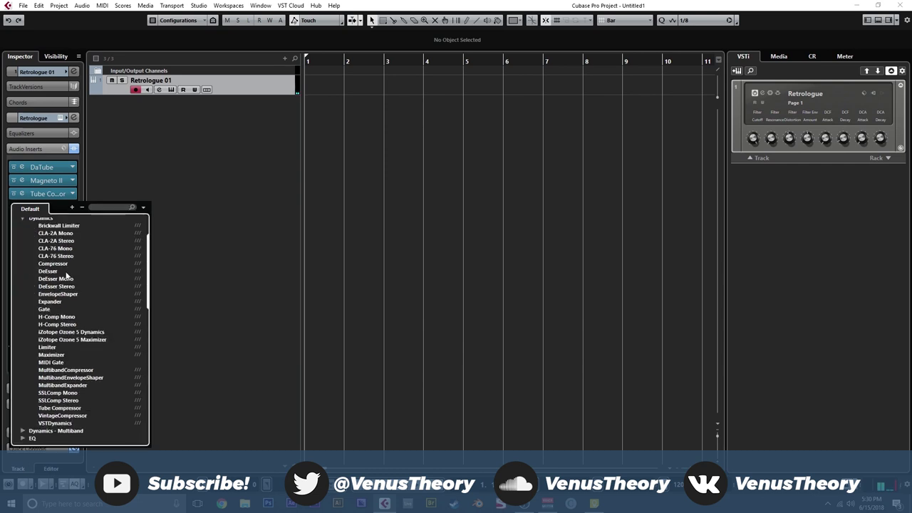
click(64, 324)
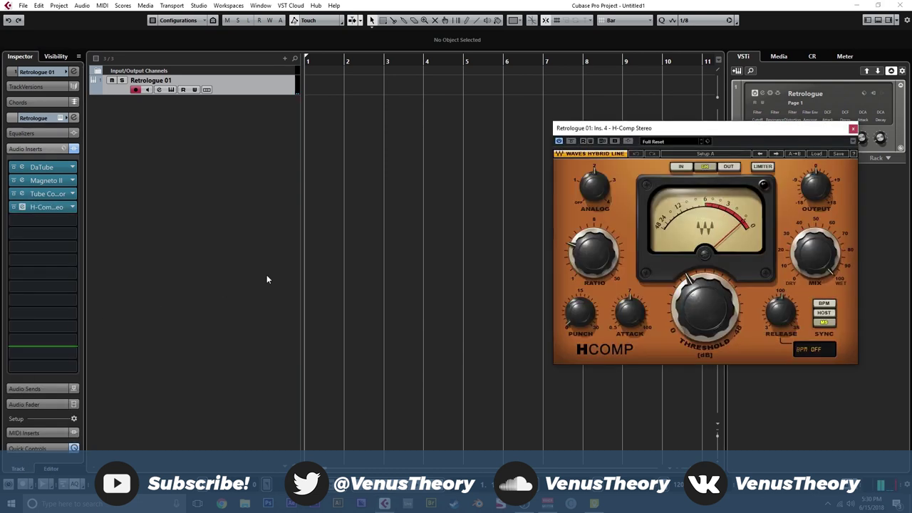
drag(668, 131, 393, 117)
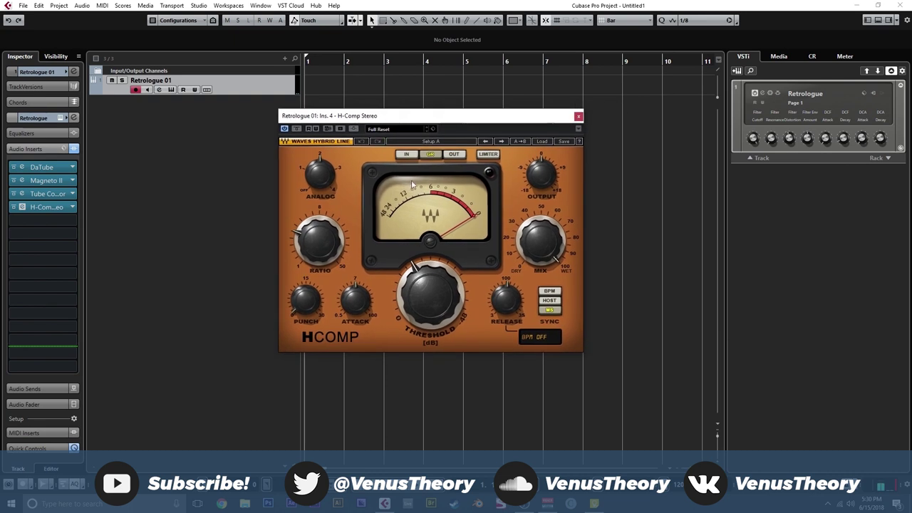
drag(549, 182, 549, 165)
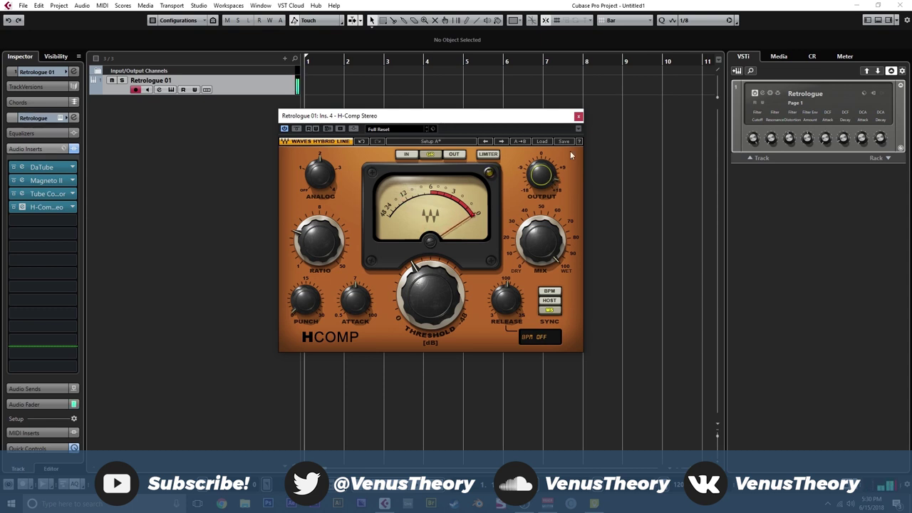
click(578, 116)
click(33, 72)
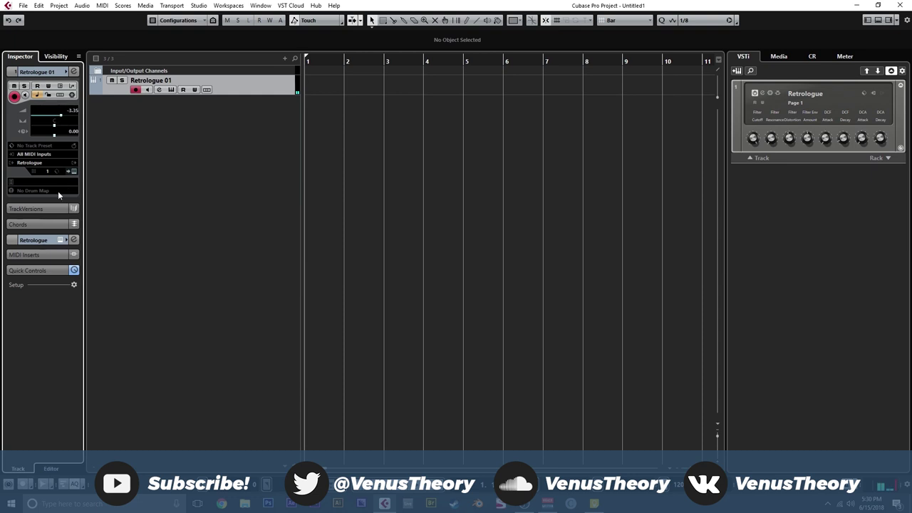
Step: Insert kHs Distortion in the fifth slot, choose the Saturate type and adjust its drive amount
click(53, 239)
click(49, 148)
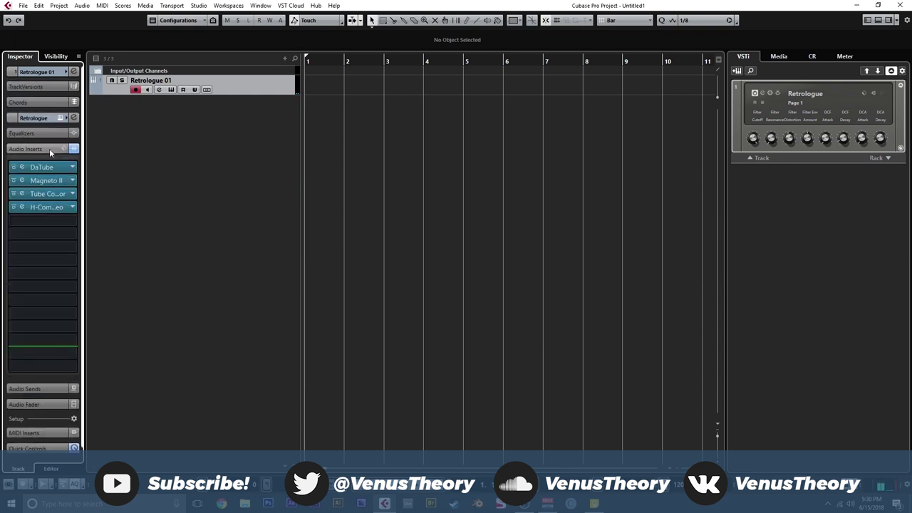
click(53, 219)
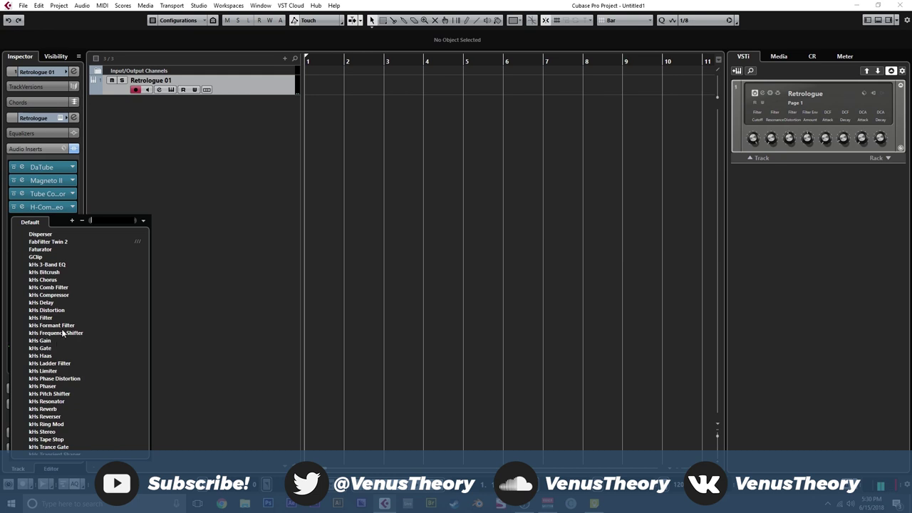
click(44, 354)
click(230, 198)
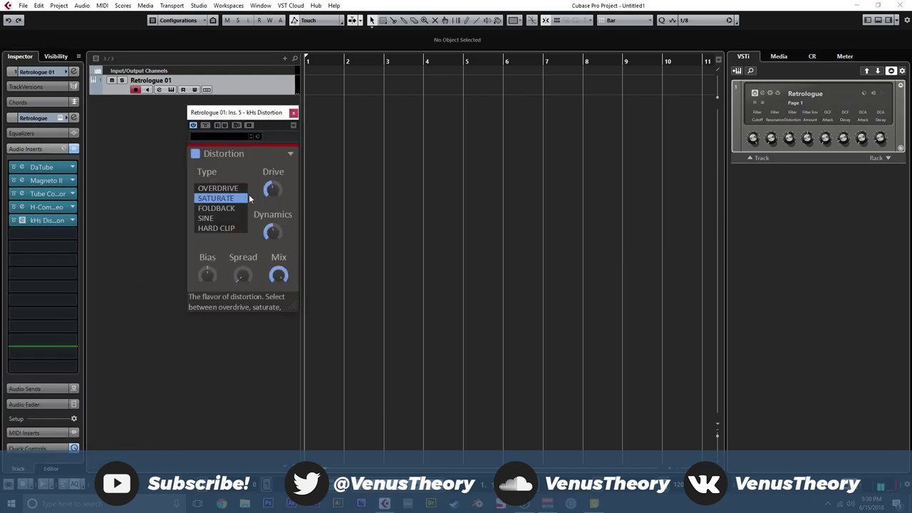
mouse_move(272, 189)
mouse_down()
mouse_move(272, 235)
mouse_move(271, 193)
mouse_up()
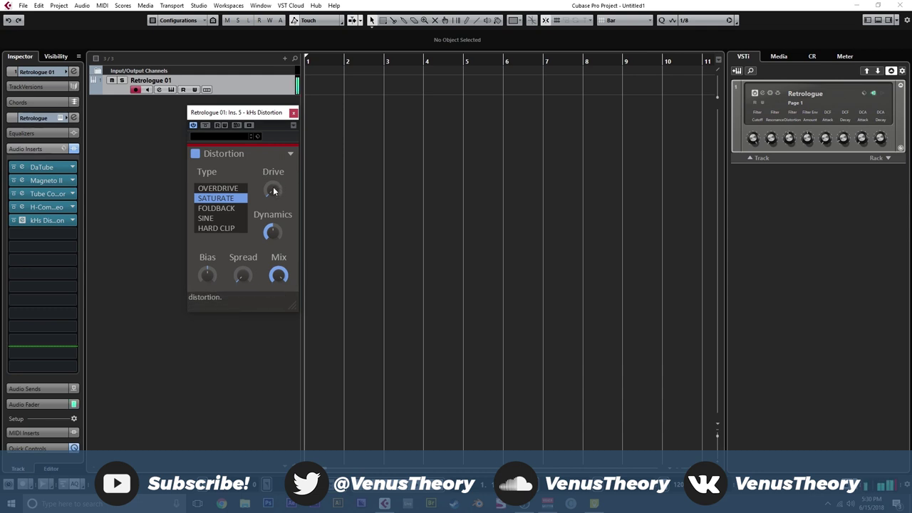
drag(274, 191, 274, 180)
click(293, 113)
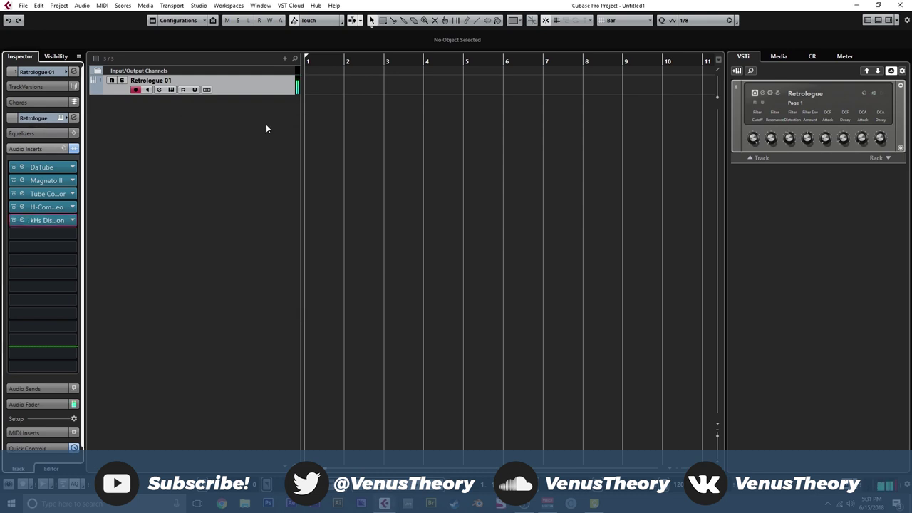
Step: Add one stereo audio track routed to Stereo Out
right_click(215, 144)
click(261, 149)
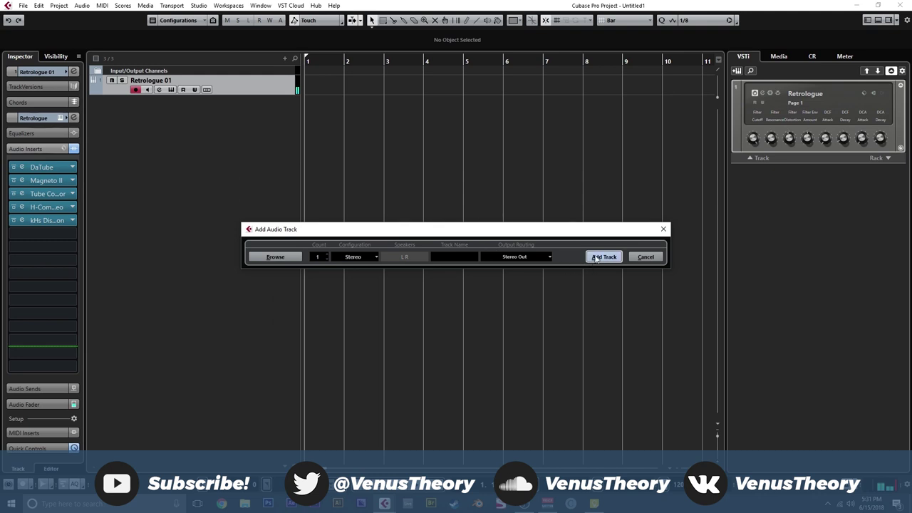
click(603, 257)
Step: Add a stereo group channel track named "thru" inside a folder, and place the audio track below the group folder
right_click(216, 163)
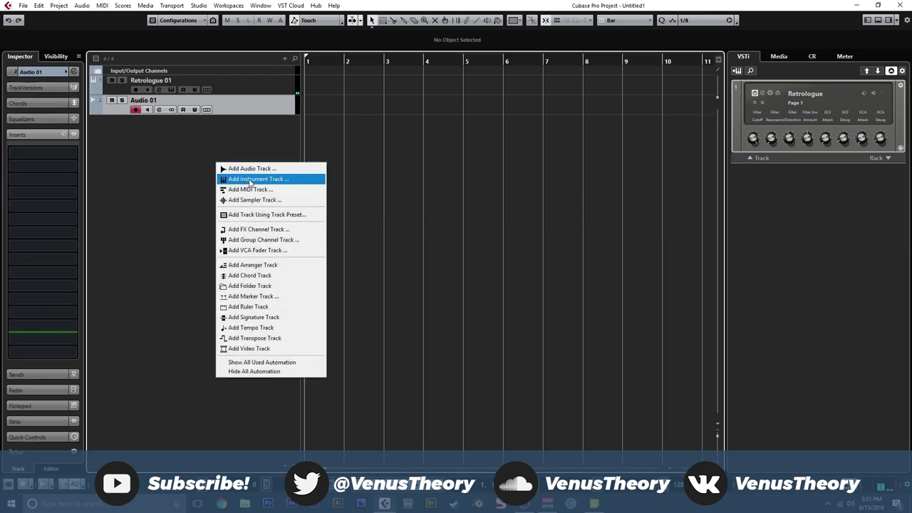
click(273, 238)
text(FX)
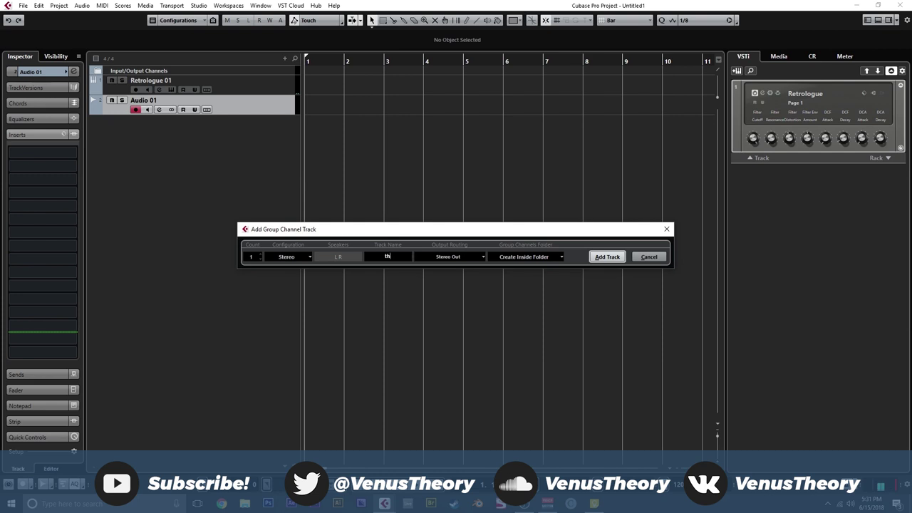
key(Return)
drag(264, 103, 267, 154)
Step: Record a sustained MIDI bass note on the Retrologue 01 track, starting from bar 1
click(260, 87)
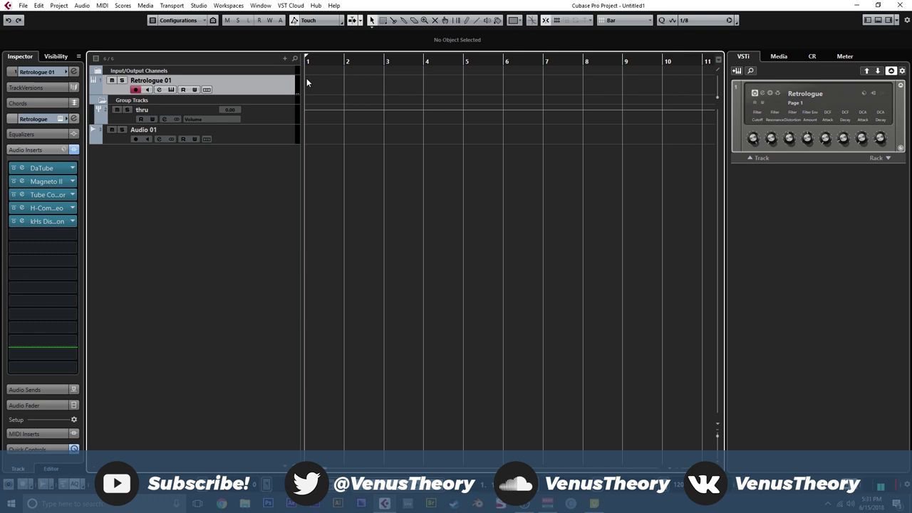
key(KP_Multiply)
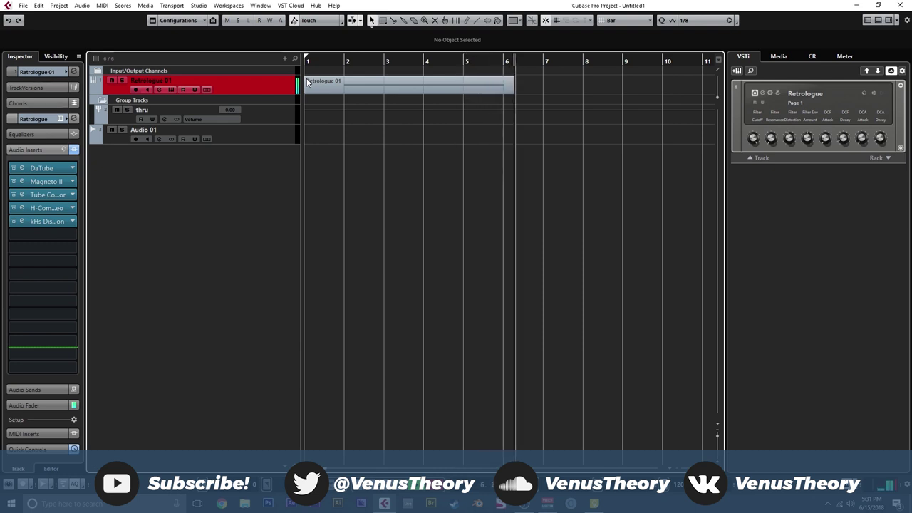
key(space)
Step: Trim the end of the recorded F1 note to 6.1.1.0 in the Key Editor, and close the editor
double_click(511, 88)
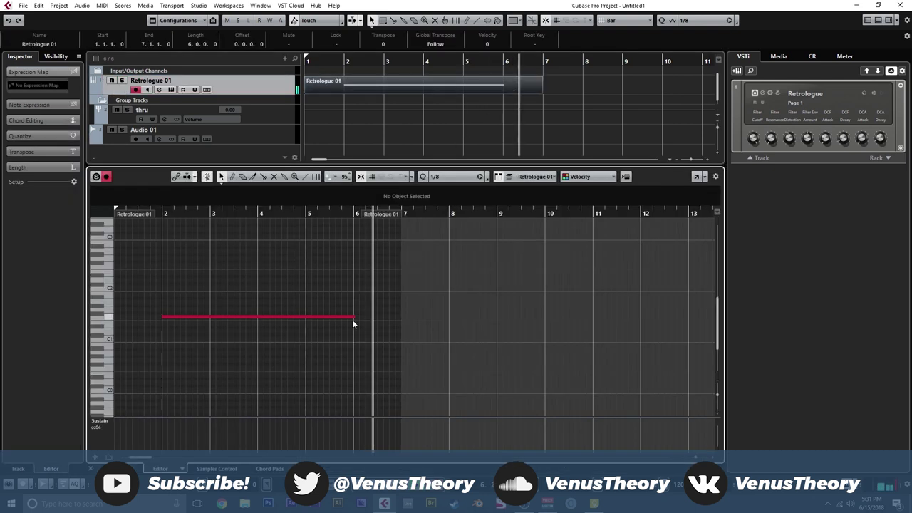
drag(352, 318, 351, 317)
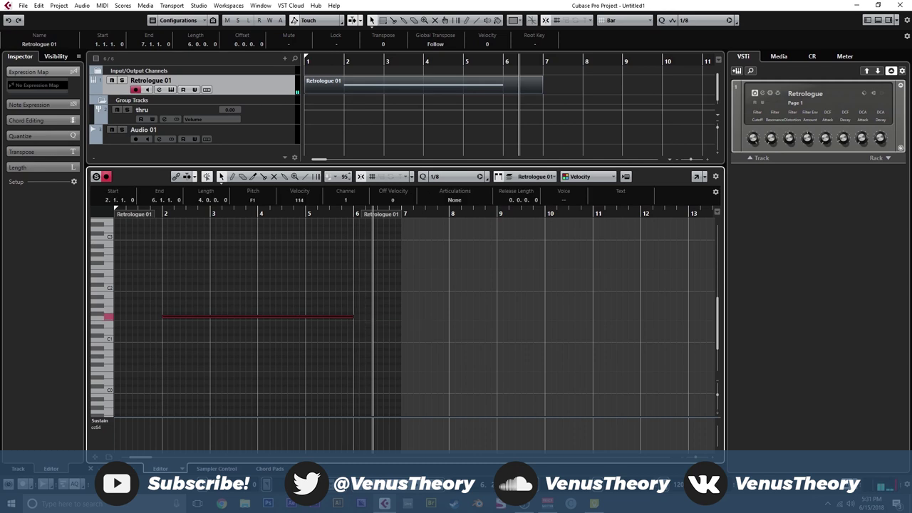
click(91, 468)
Step: Route Retrologue 01's output to the thru group and set Audio 01's input to that group in the MixConsole
key(F3)
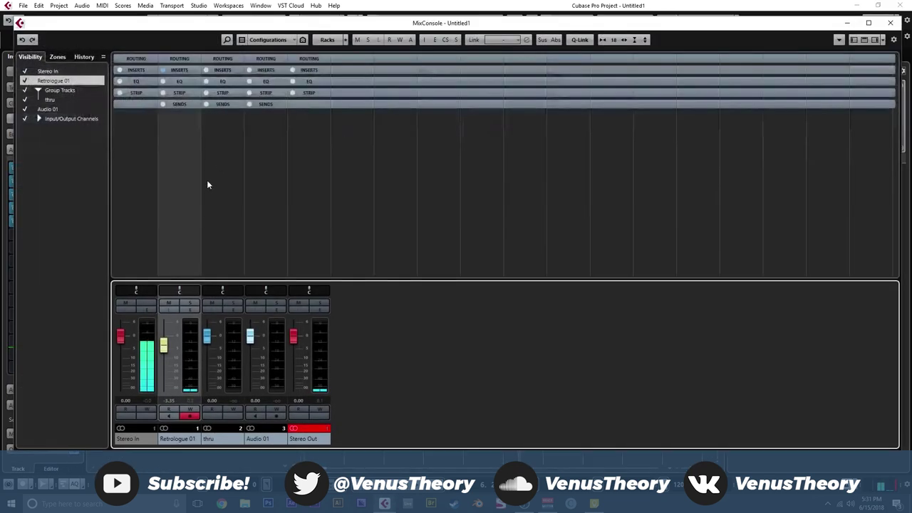
click(180, 60)
click(180, 80)
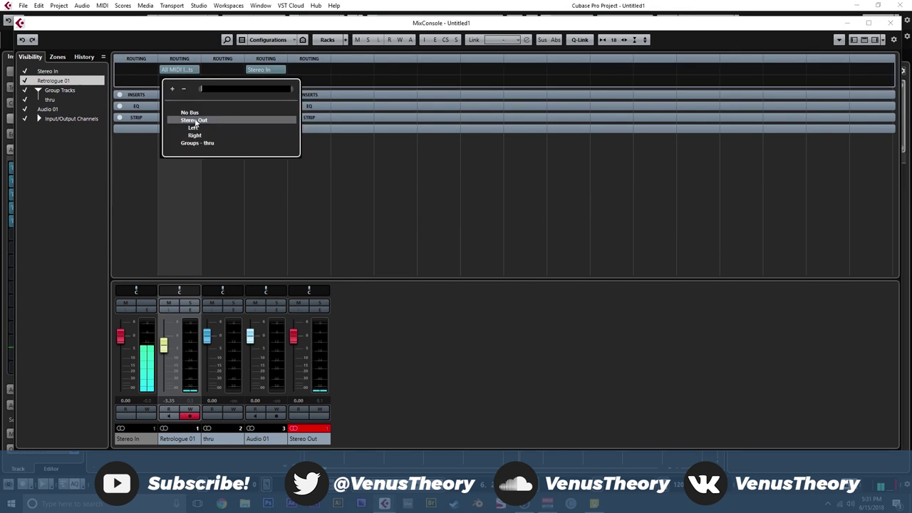
click(204, 145)
click(269, 70)
click(287, 114)
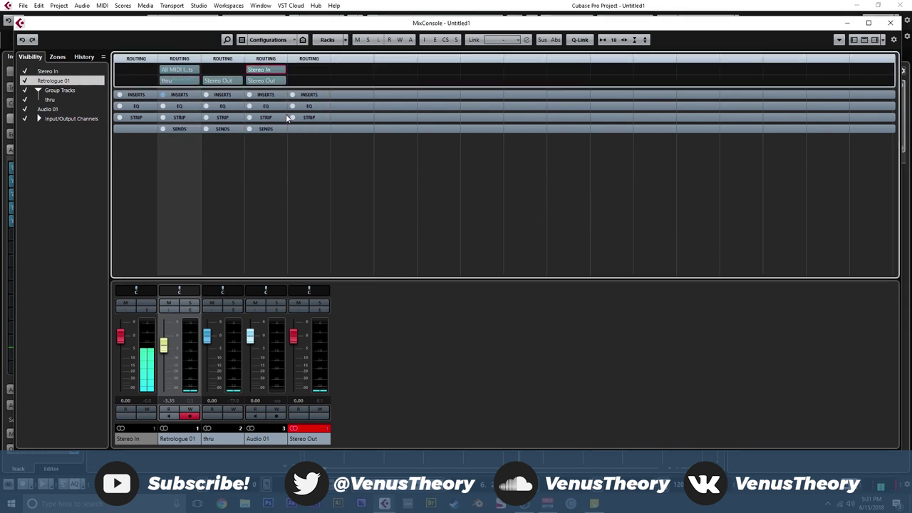
click(891, 23)
Step: Set the snap grid to Beat and record the Retrologue bass onto Audio 01 from 1.4.1.0 until past bar 6
click(344, 62)
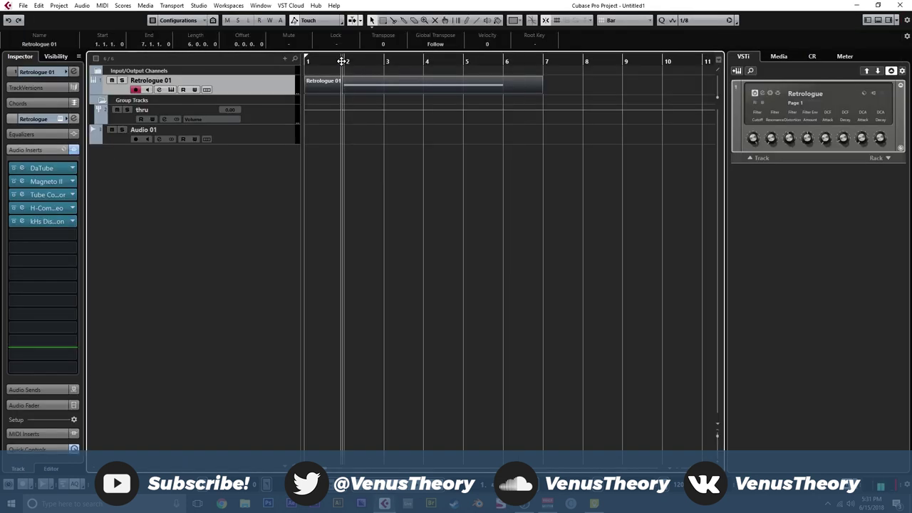
click(319, 58)
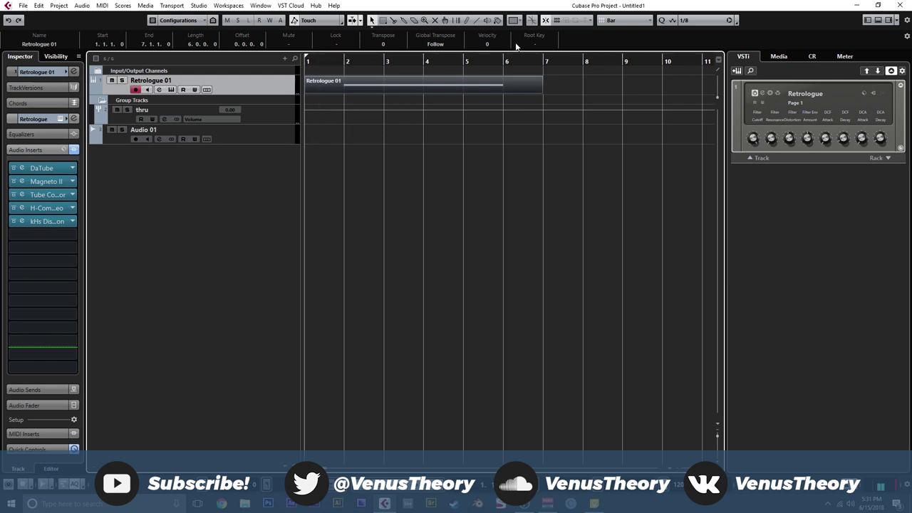
click(630, 20)
click(627, 42)
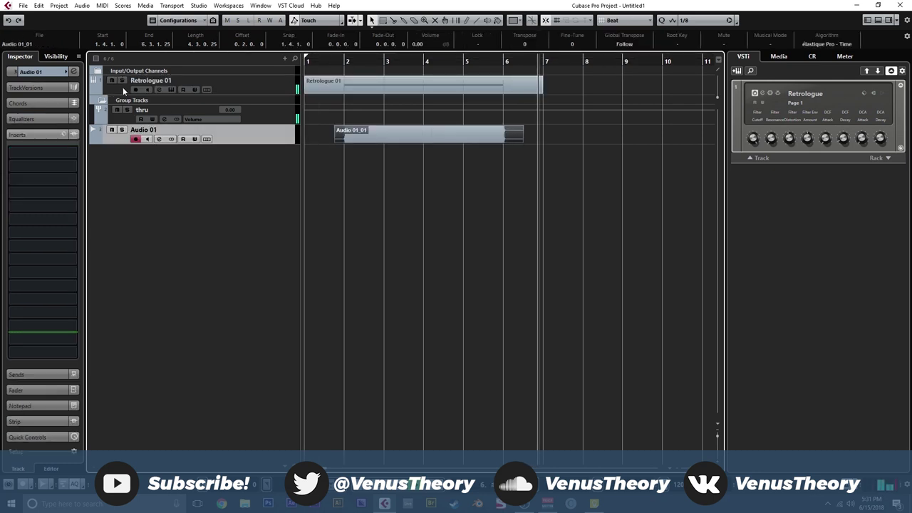
Step: Mute the Retrologue 01 track and collapse the Group Tracks folder
click(111, 82)
click(102, 103)
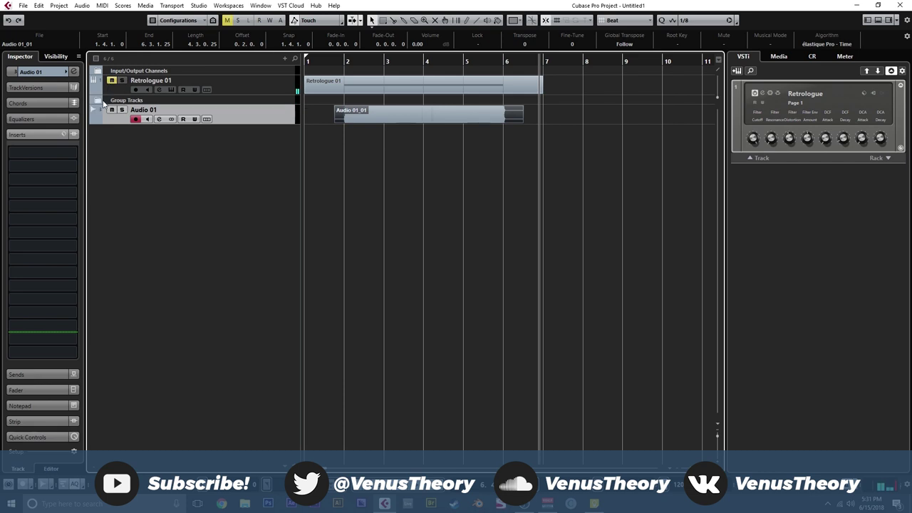
Step: Set the locators from bar 2 to bar 6 with the grid on Bar, and enable cycle playback
click(344, 64)
drag(345, 57, 422, 57)
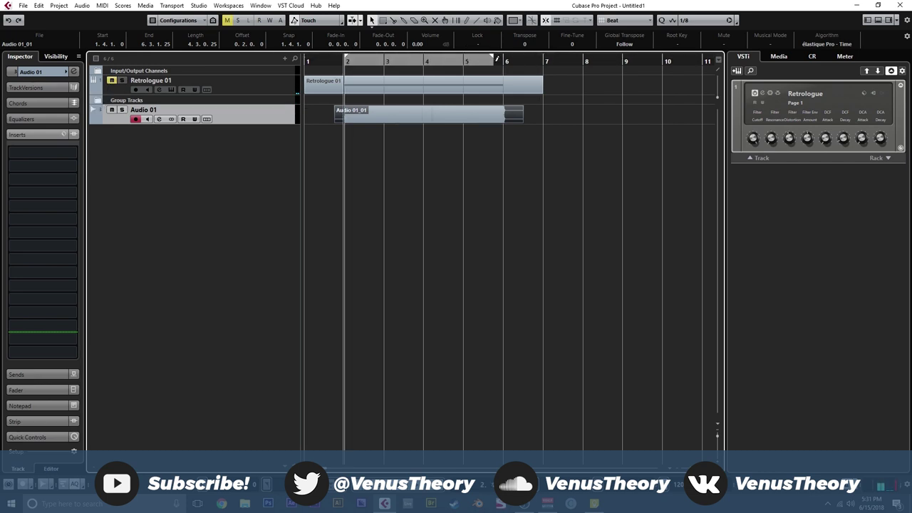
click(625, 20)
click(621, 31)
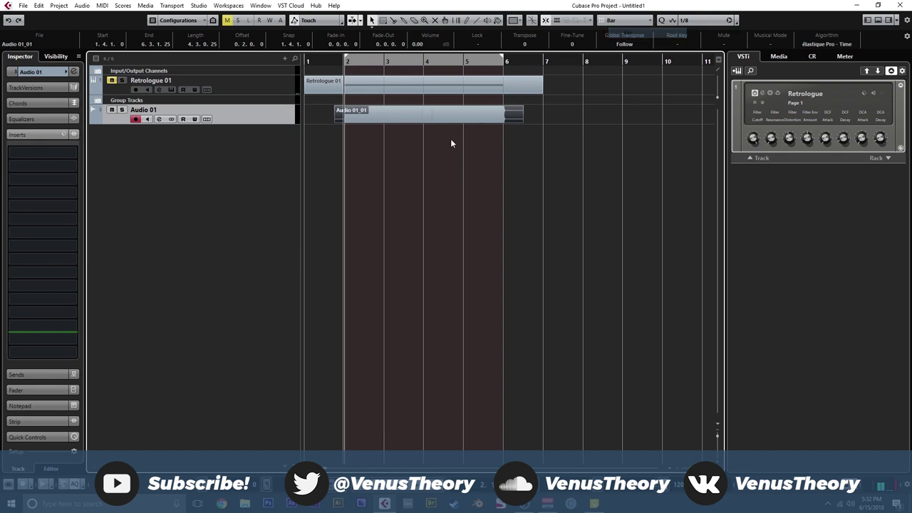
key(KP_Divide)
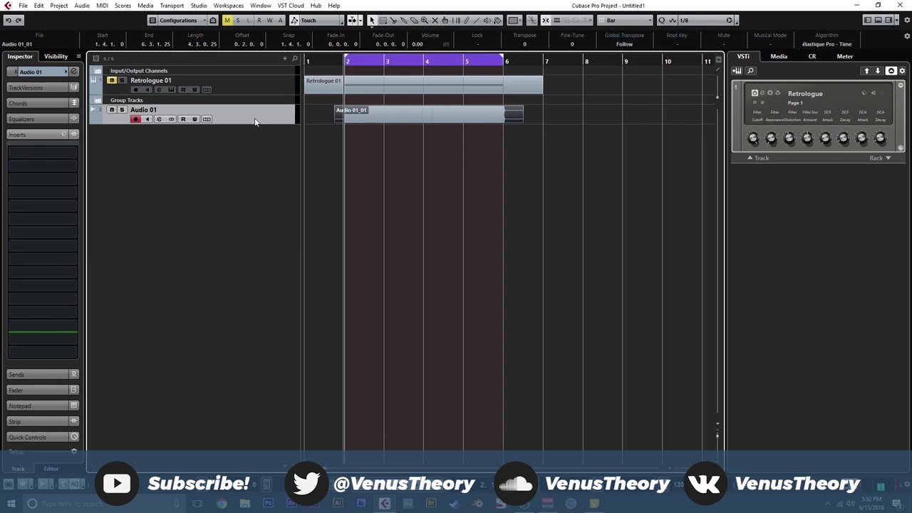
Step: Insert kHs Filter in Audio 01's first slot, choose the notch type and adjust its cutoff
click(71, 153)
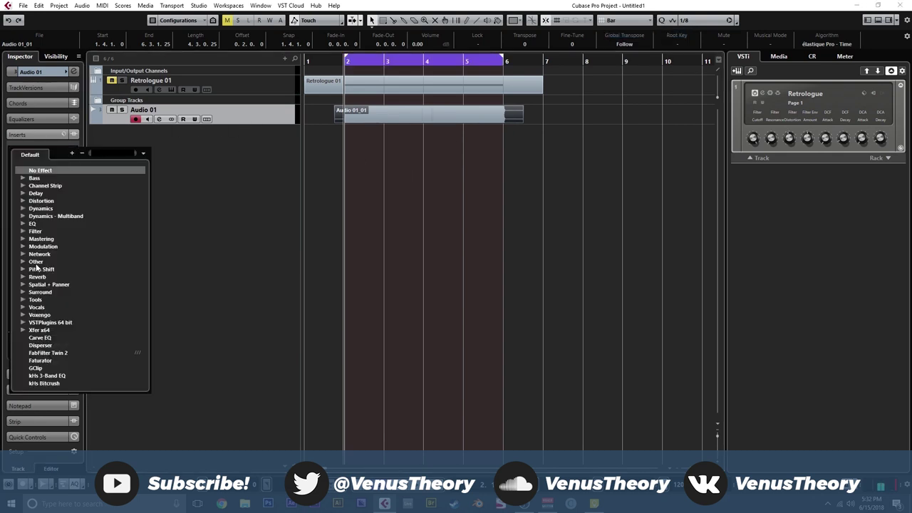
scroll(37, 268, down, 8)
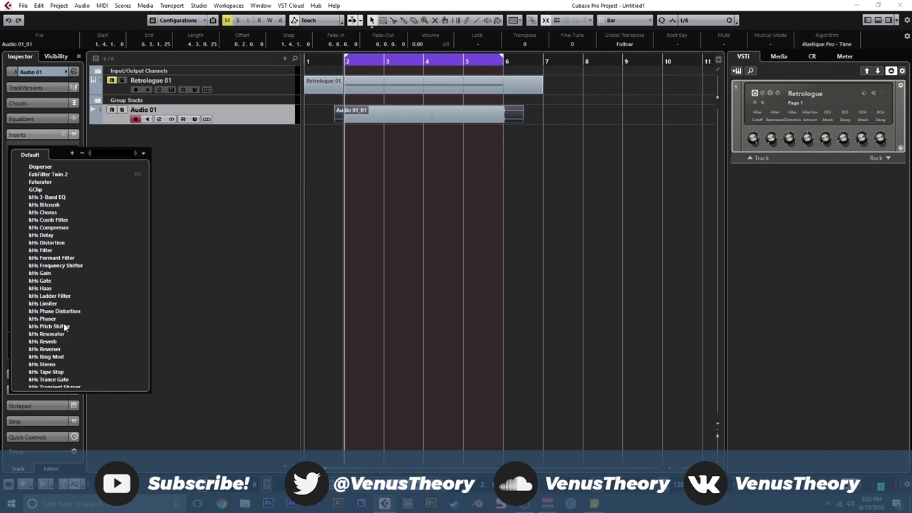
click(44, 250)
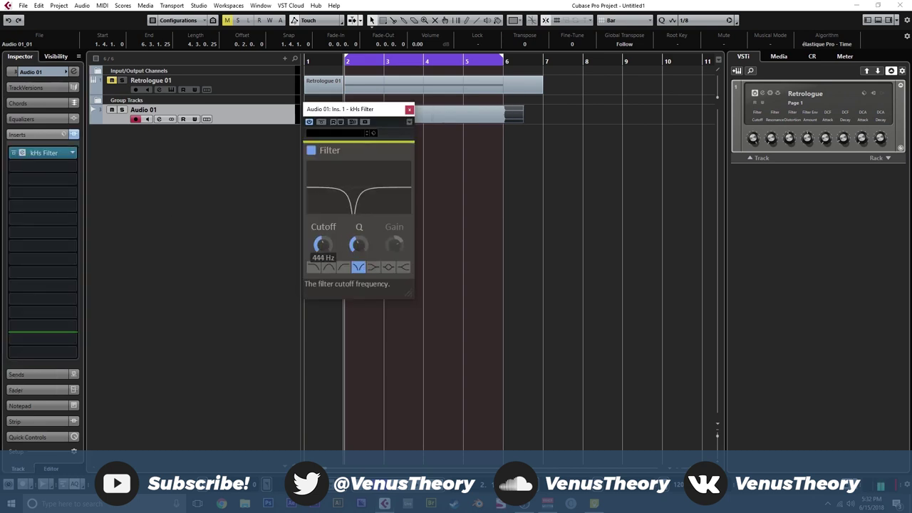
drag(323, 245, 323, 241)
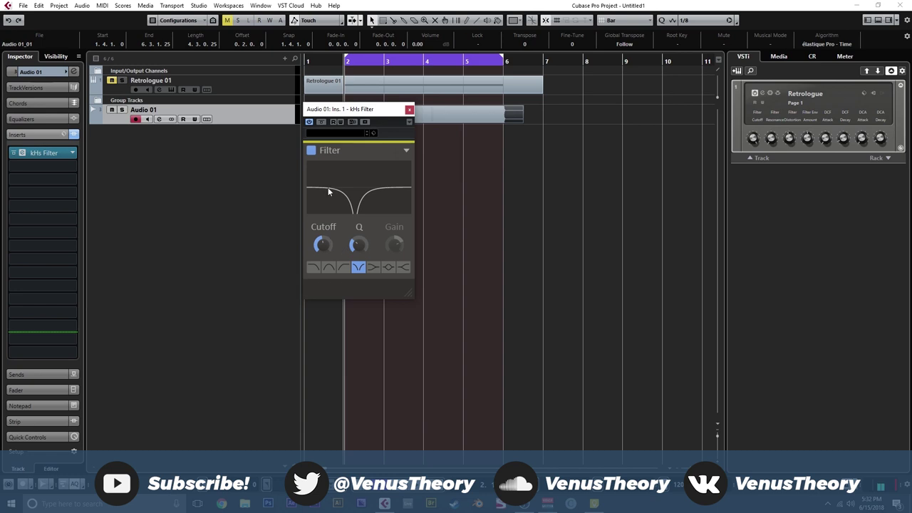
Step: Enable automation read and write on the filter, record a cutoff move to 534 Hz, and close its window
click(341, 122)
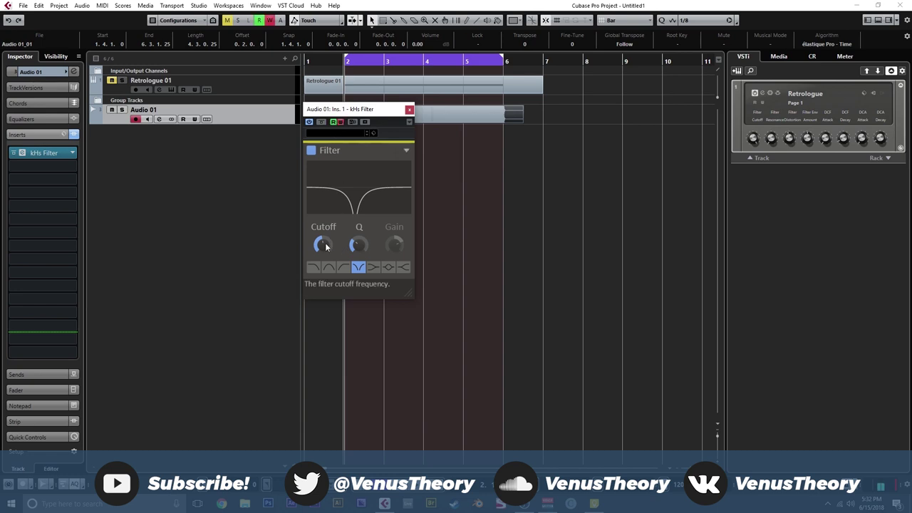
drag(326, 246, 326, 237)
click(409, 109)
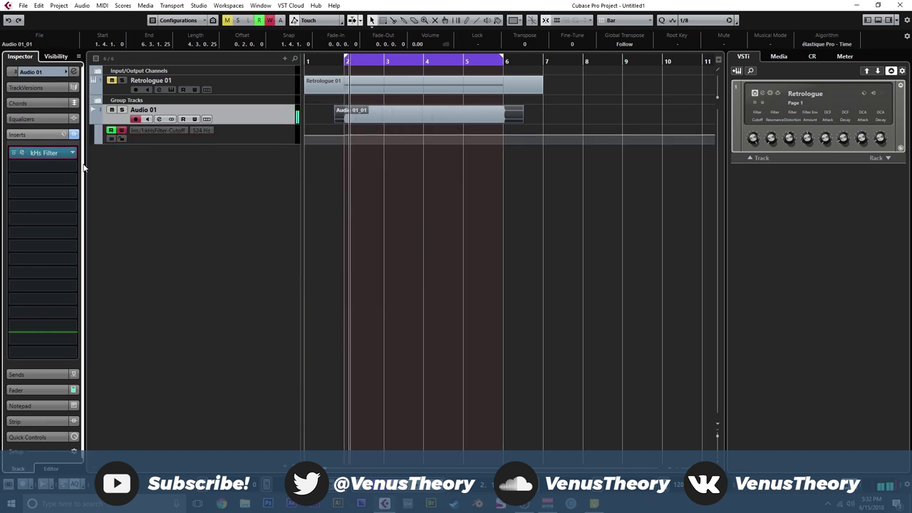
Step: Insert kHs Compressor in Audio 01's second slot, adjust its threshold, set the ratio to 2.7:1 and close it
click(43, 166)
scroll(53, 303, down, 4)
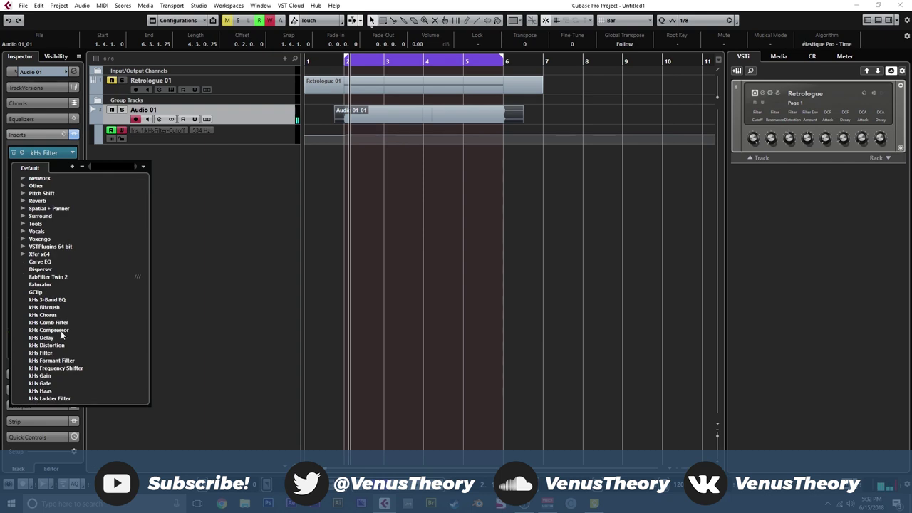
click(49, 330)
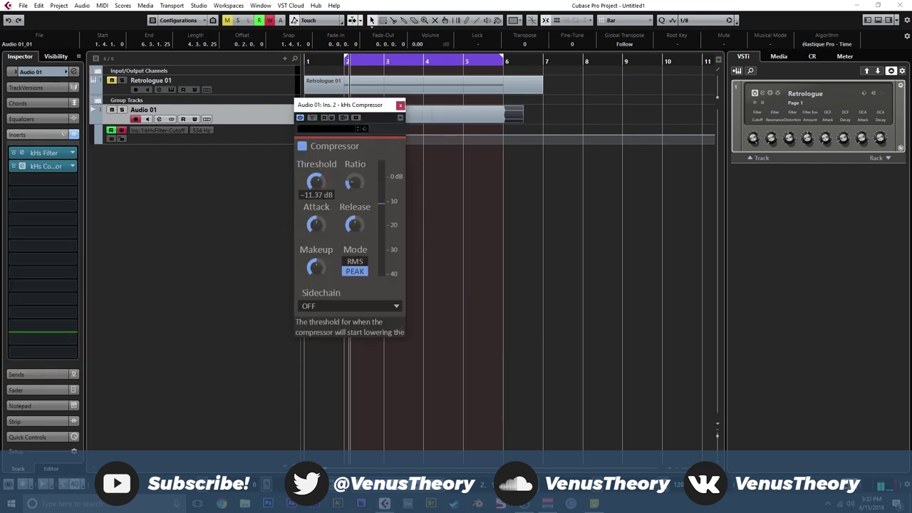
drag(320, 183, 349, 174)
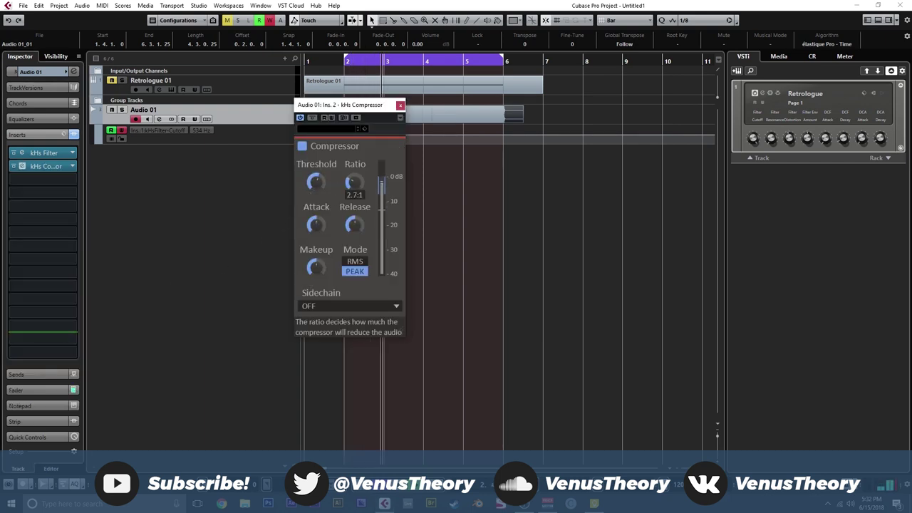
click(399, 105)
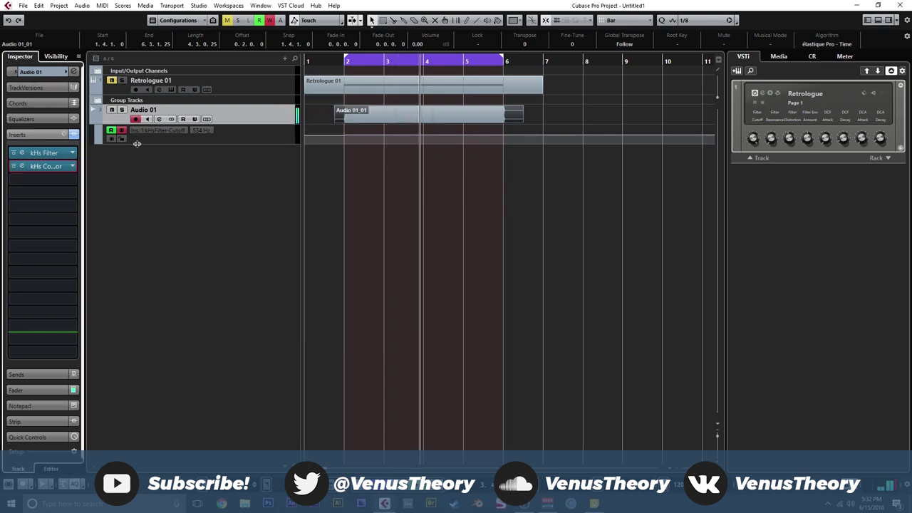
Step: Duplicate kHs Filter into the second slot ahead of the compressor and write its cutoff automation at about 572 Hz
drag(54, 153, 34, 166)
click(23, 166)
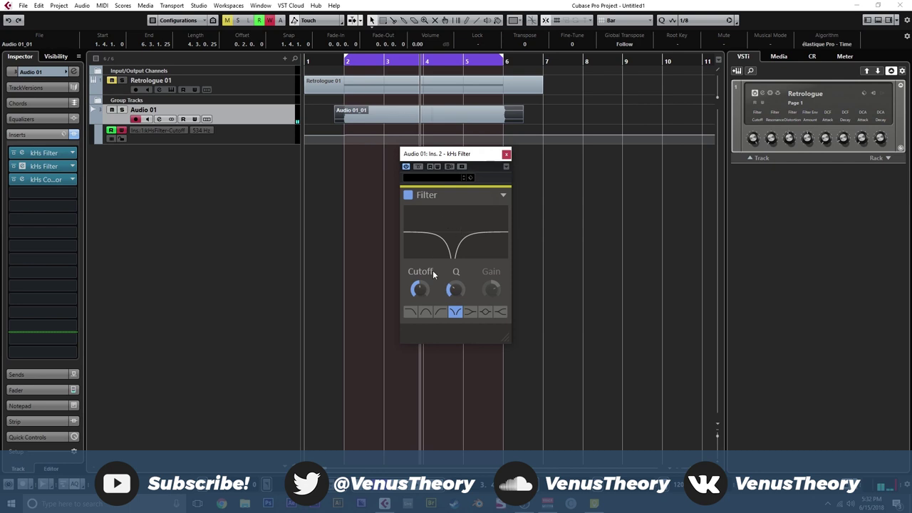
drag(420, 289, 420, 285)
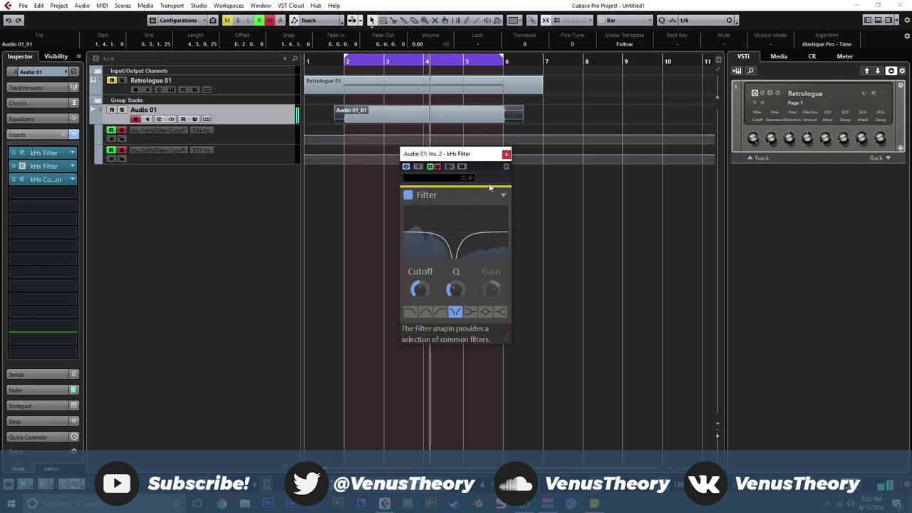
click(506, 154)
Step: Bypass the second kHs Filter and enlarge the height of both filter cutoff automation lanes
key(h)
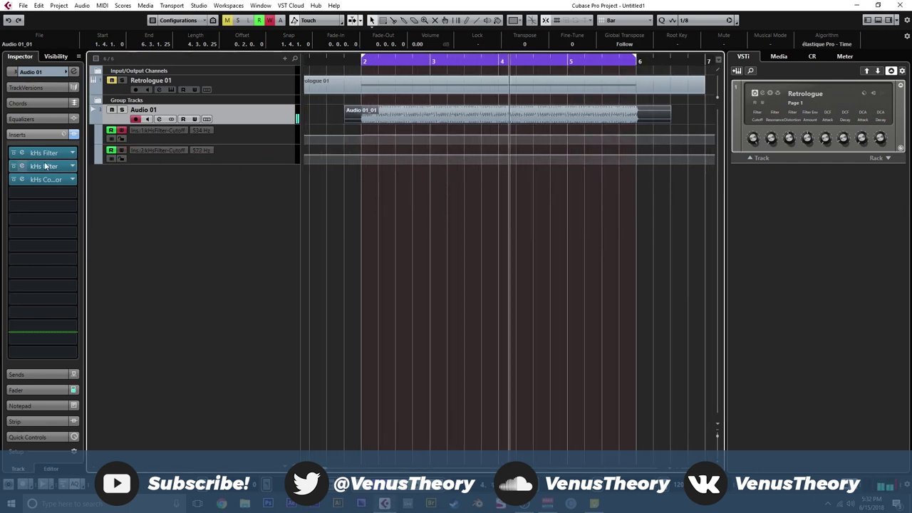
click(254, 138)
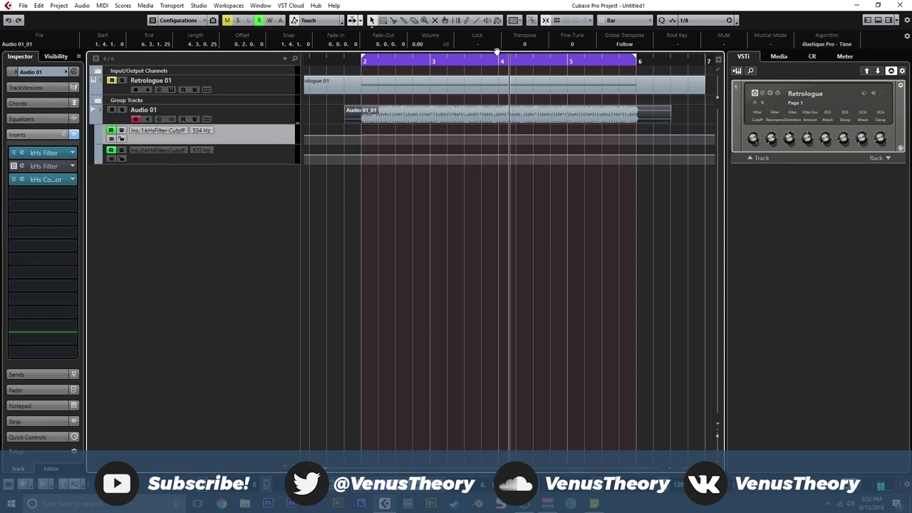
key(shift+Down)
drag(274, 142, 270, 189)
shift+click(272, 143)
click(265, 141)
shift+click(266, 159)
drag(268, 144, 265, 208)
scroll(328, 174, up, 3)
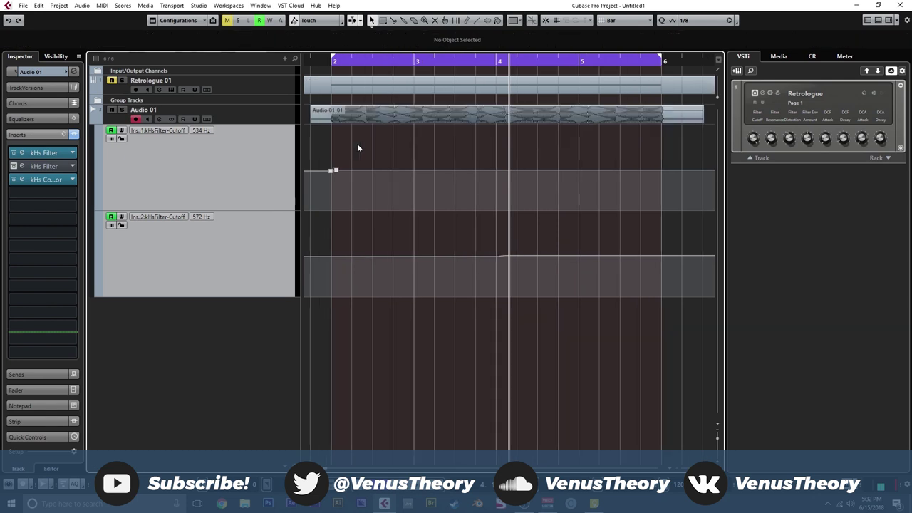
Step: Shape the first filter's cutoff automation from bar 2 to bar 4 with a rise, a deep dip and a higher peak
drag(404, 172, 451, 161)
click(383, 61)
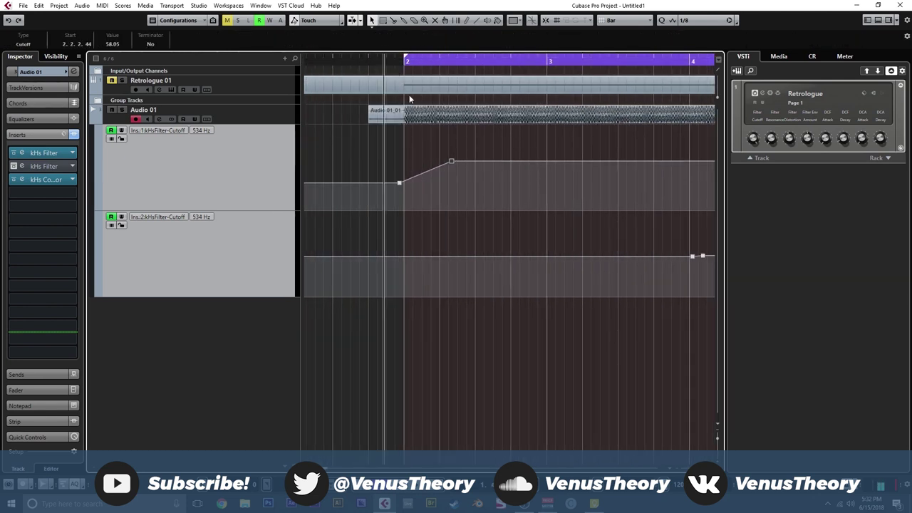
key(space)
drag(363, 166, 366, 141)
drag(390, 142, 404, 198)
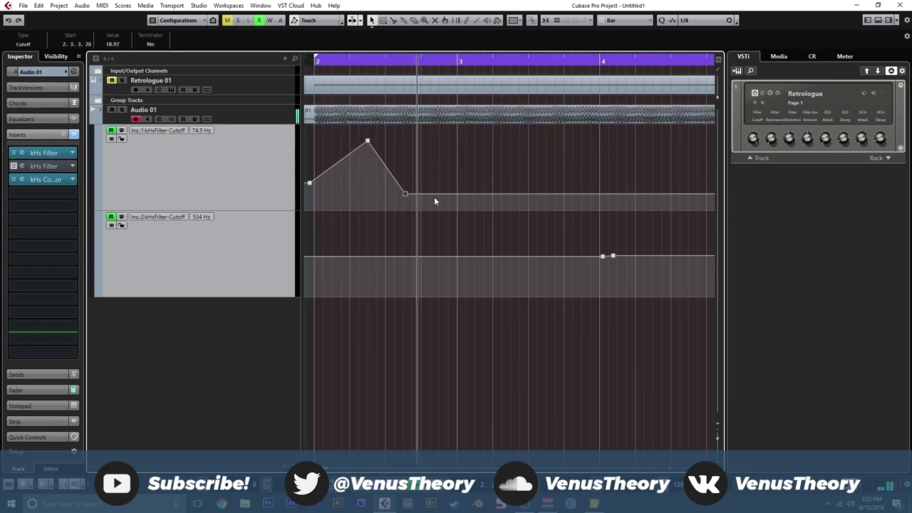
drag(454, 194, 604, 139)
key(space)
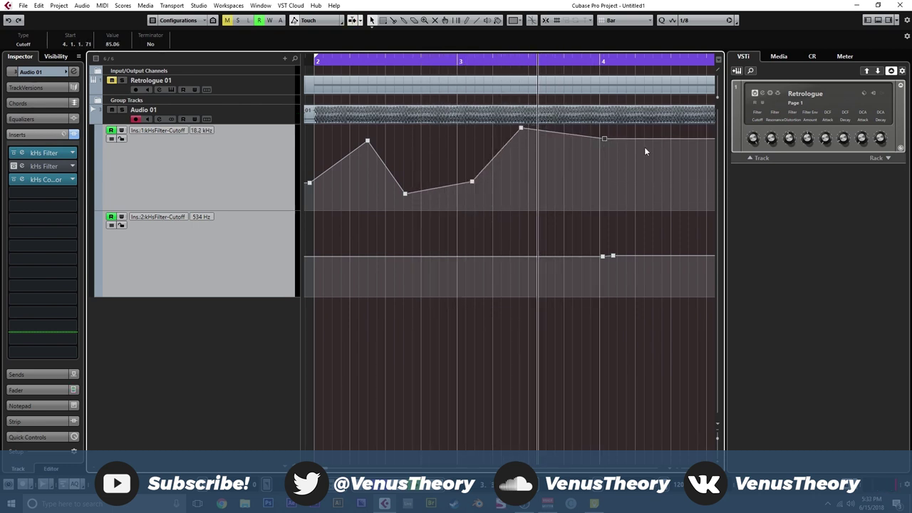
Step: Extend the first filter's cutoff curve to just past bar 6, adding a small dip before bar 4, a deep dip and another peak
key(space)
scroll(645, 148, right, 3)
key(space)
drag(397, 135, 388, 149)
click(310, 61)
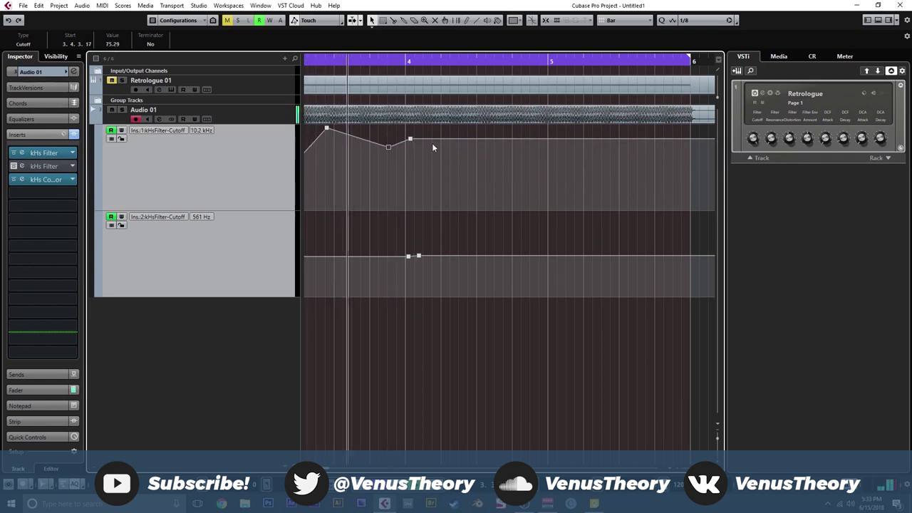
drag(442, 143, 589, 164)
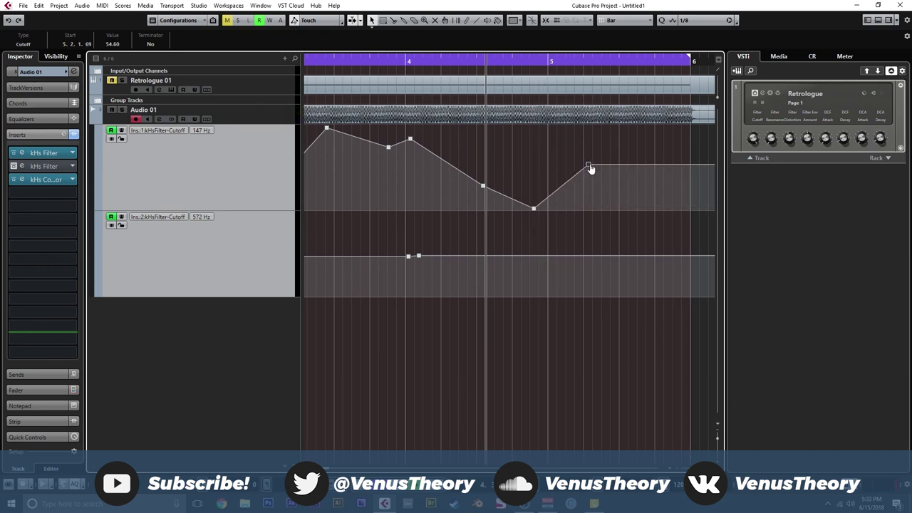
scroll(589, 167, right, 3)
drag(437, 163, 447, 141)
mouse_move(467, 141)
mouse_down()
mouse_move(488, 176)
mouse_move(524, 176)
mouse_move(530, 151)
mouse_up()
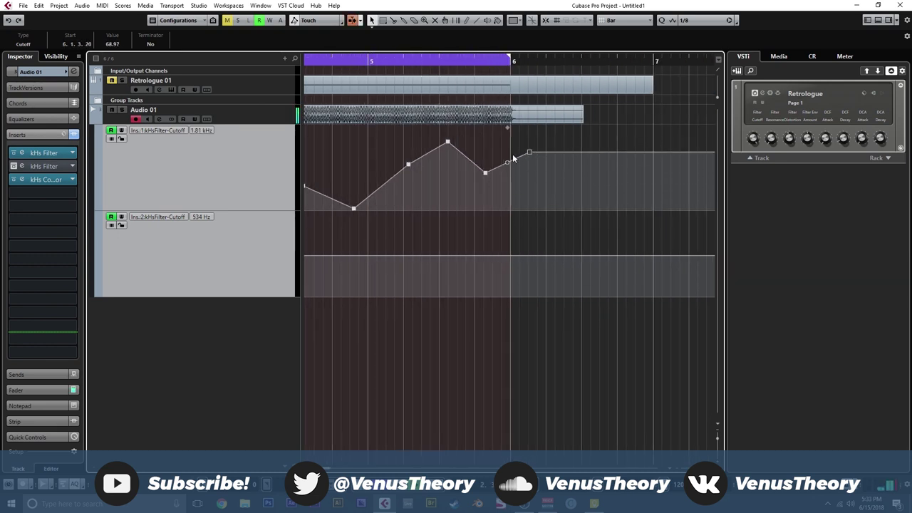
Step: Reactivate the second kHs Filter and draw its cutoff automation from bar 2 to bar 4 as uneven peaks and dips
scroll(397, 190, left, 7)
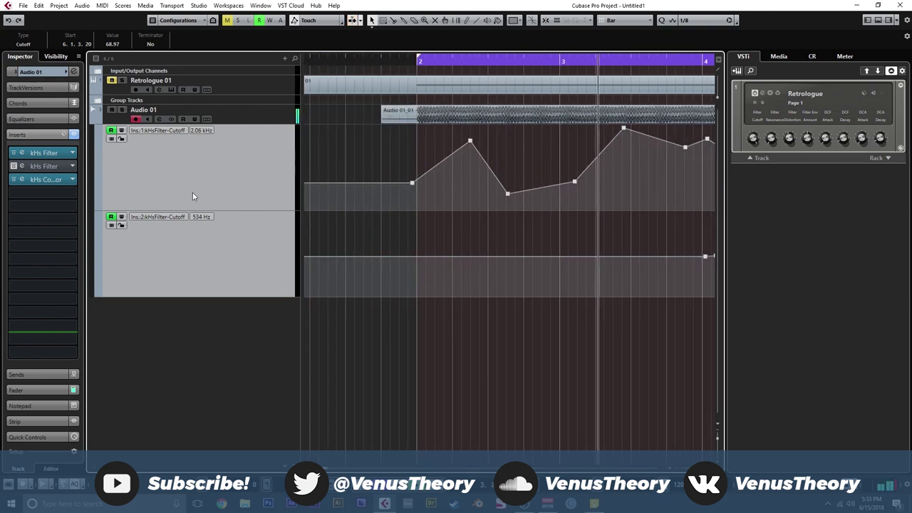
click(15, 166)
key(g)
key(g)
key(g)
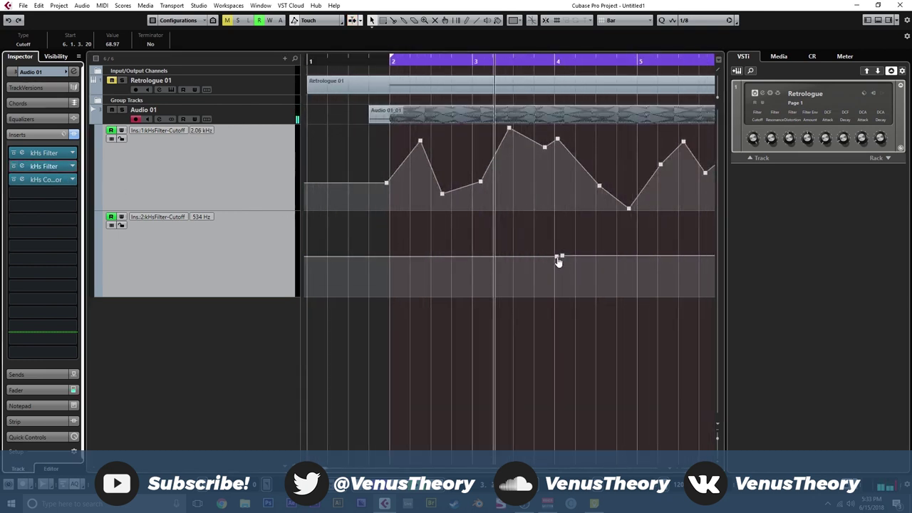
drag(557, 257, 426, 277)
click(381, 61)
key(h)
key(h)
key(space)
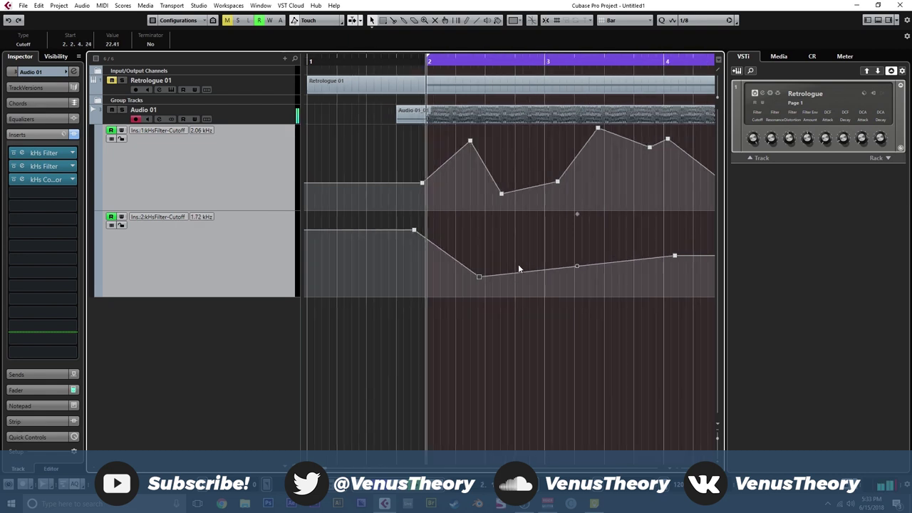
key(h)
scroll(388, 258, right, 2)
drag(382, 270, 583, 276)
key(space)
scroll(567, 290, right, 2)
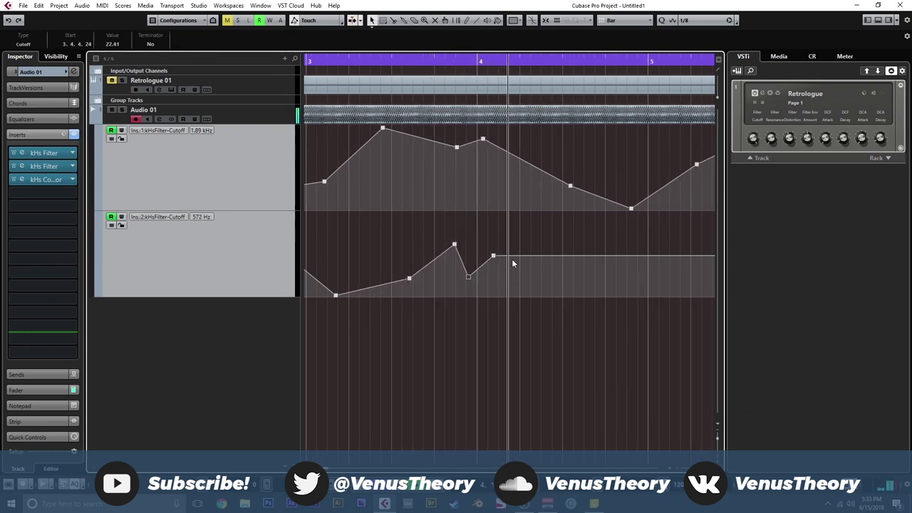
Step: Continue the second filter's cutoff automation from bar 4 to just past bar 6 with a deep dip and two peaks
drag(512, 256, 681, 238)
scroll(408, 259, right, 3)
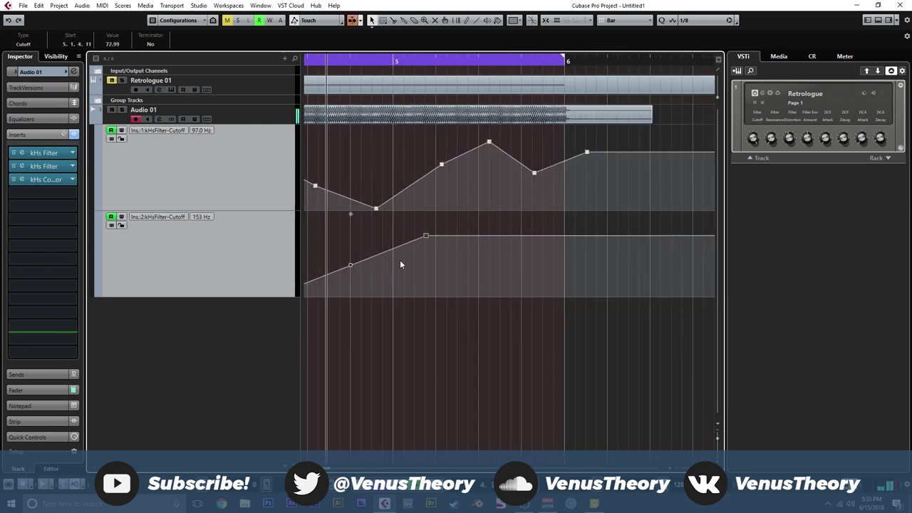
drag(476, 236, 522, 271)
scroll(421, 263, down, 2)
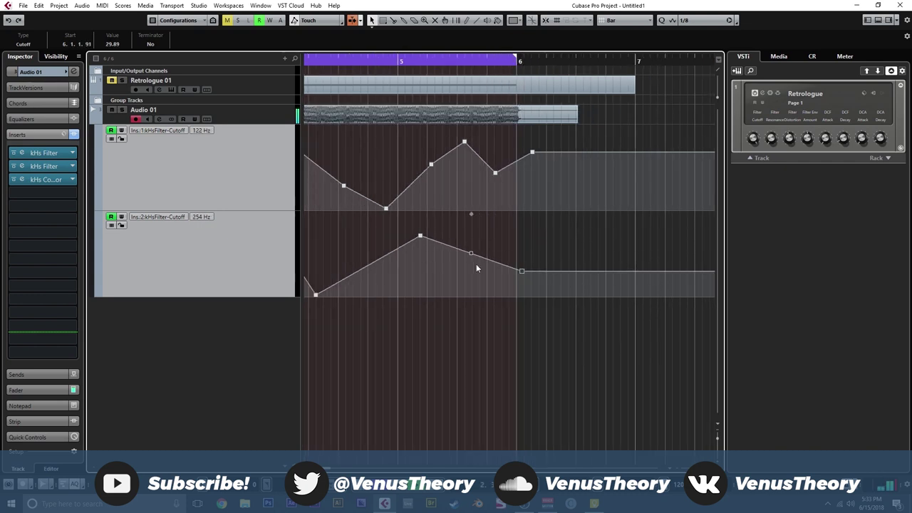
mouse_move(462, 253)
mouse_down()
mouse_move(461, 275)
mouse_move(482, 274)
mouse_move(496, 226)
mouse_up()
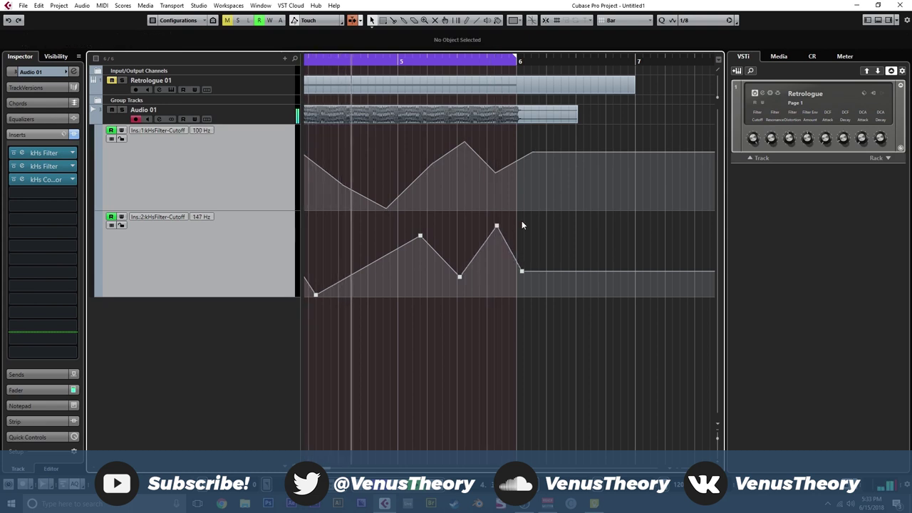
drag(374, 250, 482, 244)
scroll(482, 245, left, 3)
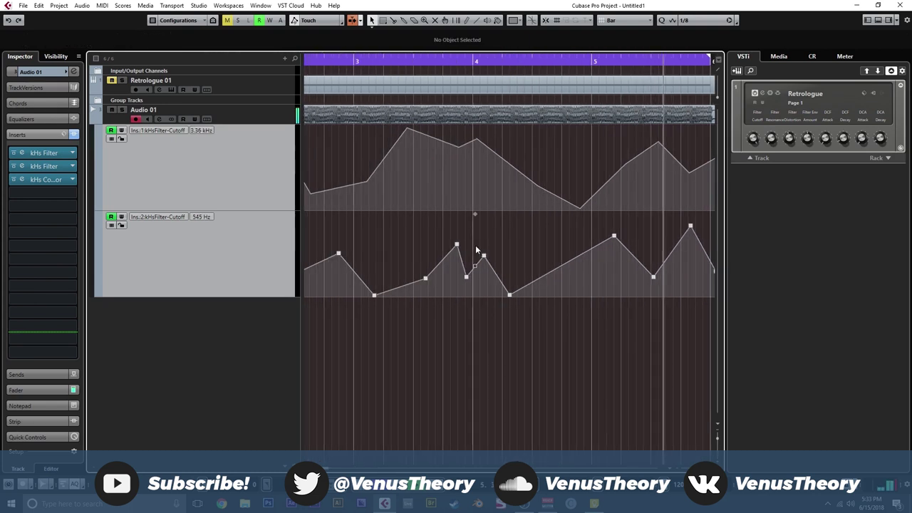
key(g)
key(g)
scroll(466, 265, left, 1)
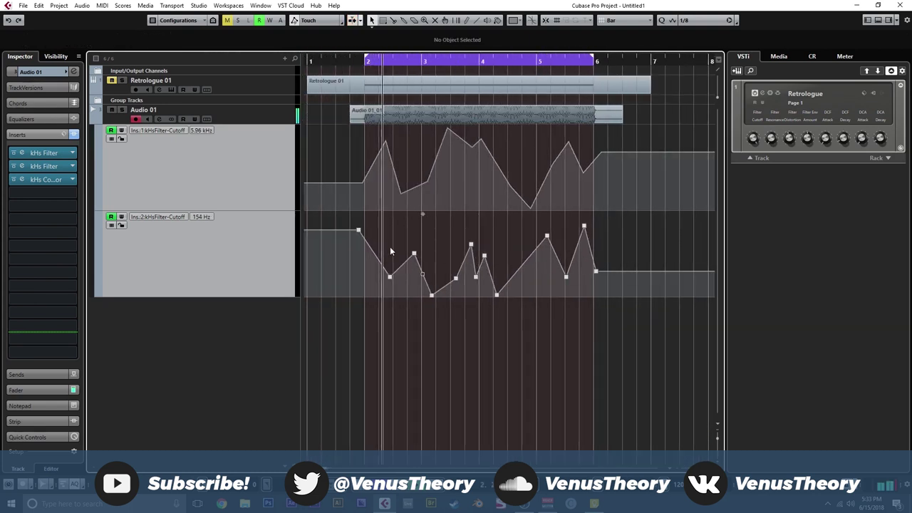
Step: Insert Quadrafuzz v2 on Audio 01 and move it ahead of kHs Compressor
click(41, 193)
click(23, 241)
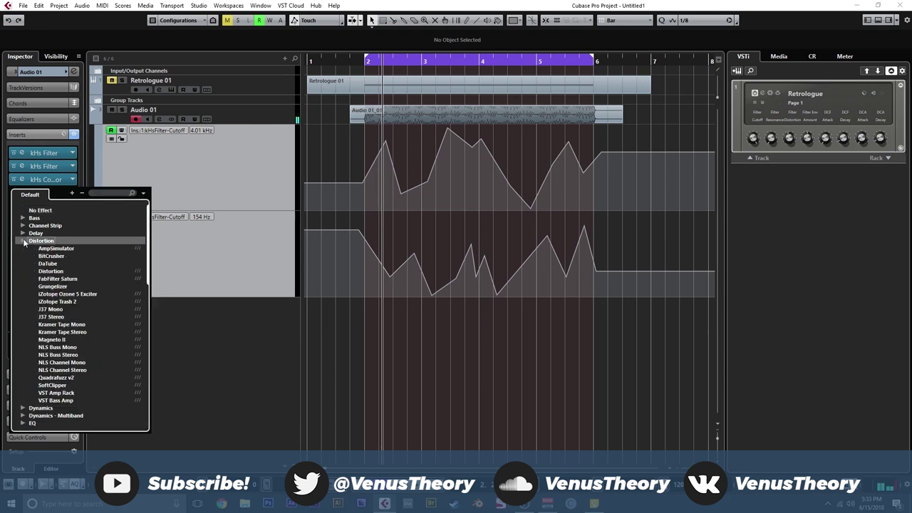
click(54, 378)
drag(55, 198, 76, 180)
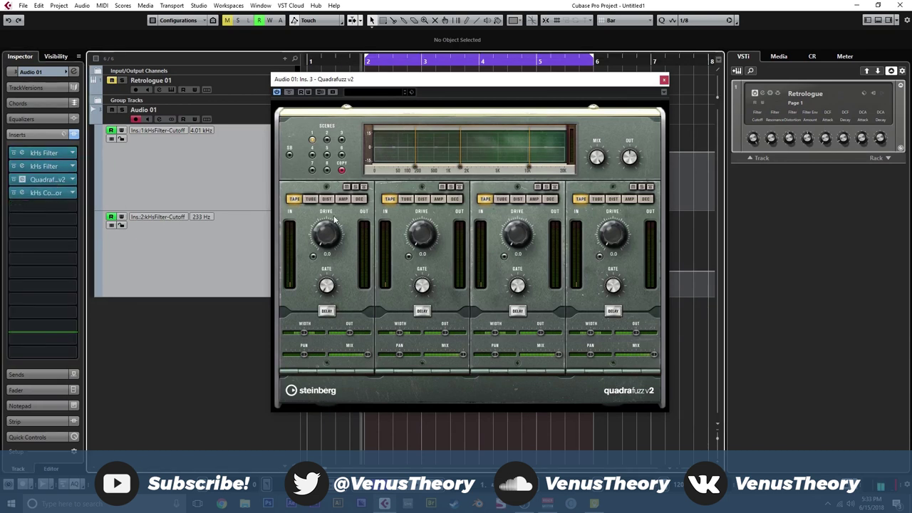
Step: Set Quadrafuzz bands two and three to Tube and band four to Dist, adjust their drives, reduce band four's mix and close it
click(406, 200)
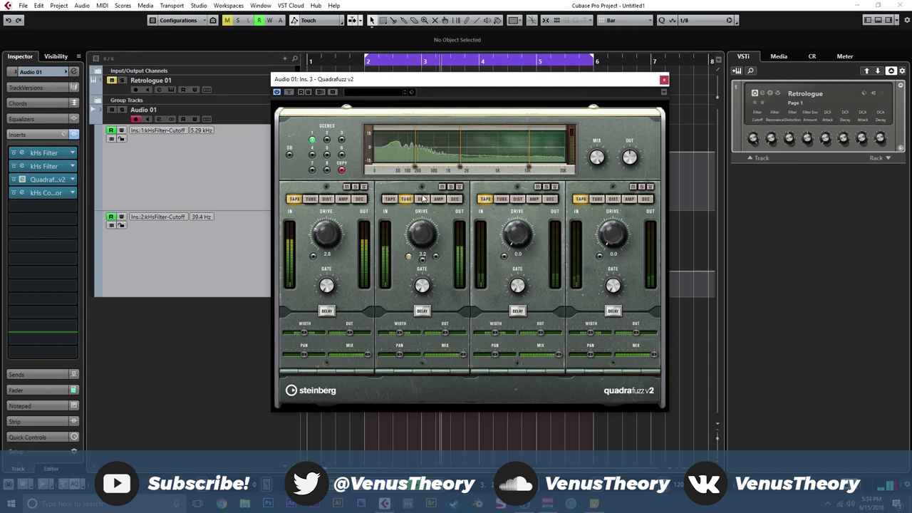
click(502, 200)
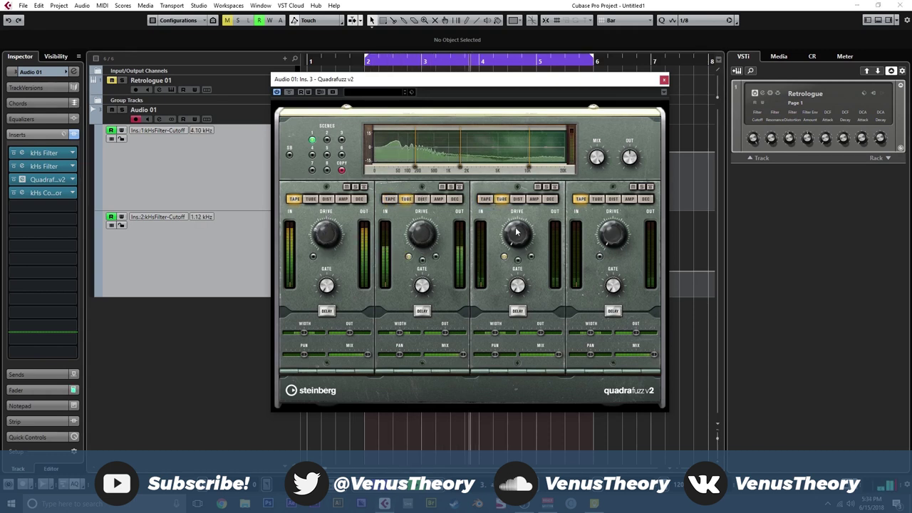
click(613, 199)
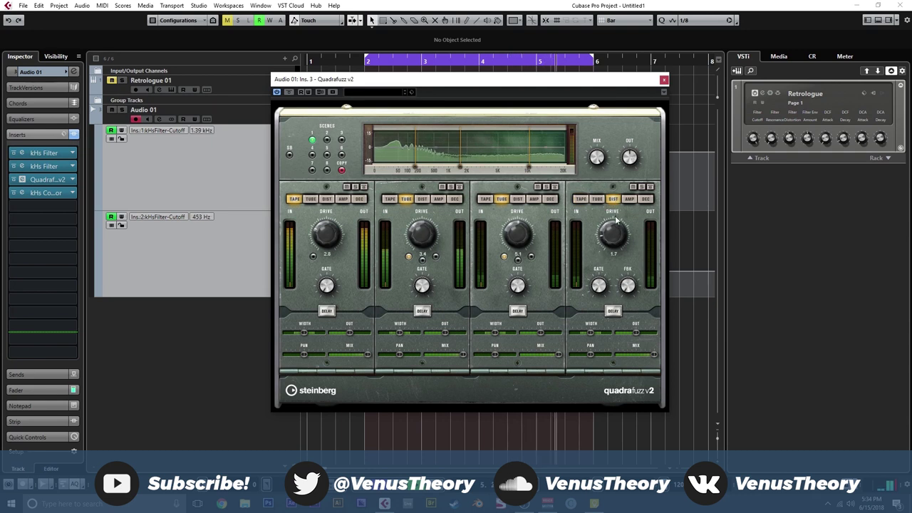
drag(615, 215, 616, 222)
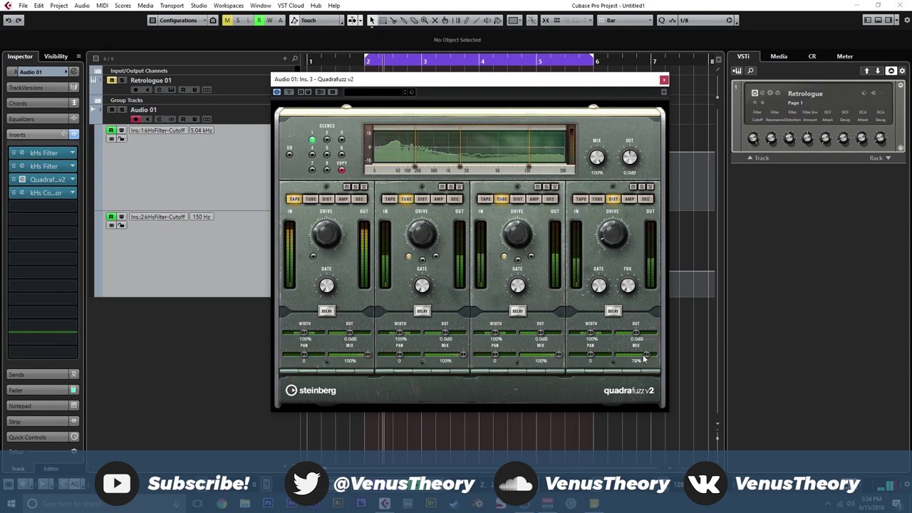
click(663, 79)
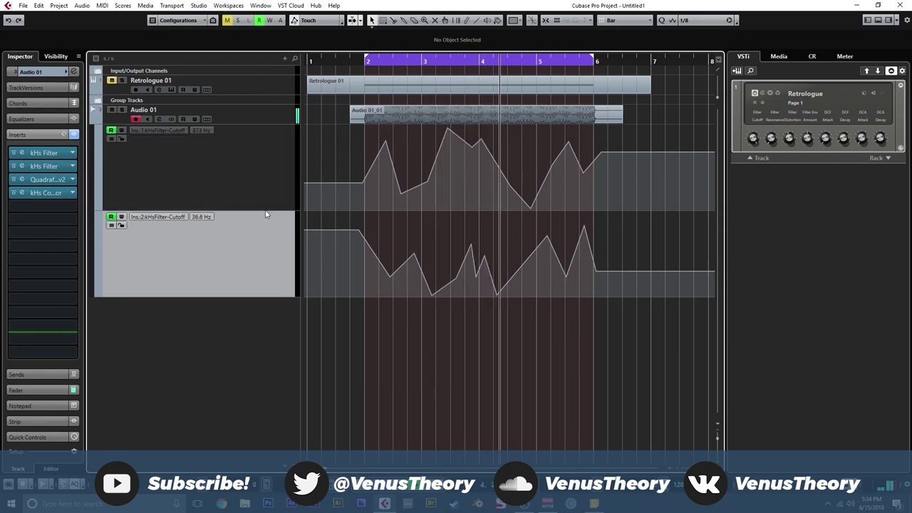
Step: Shrink both cutoff automation lanes and add one stereo audio track below them
drag(266, 210, 264, 156)
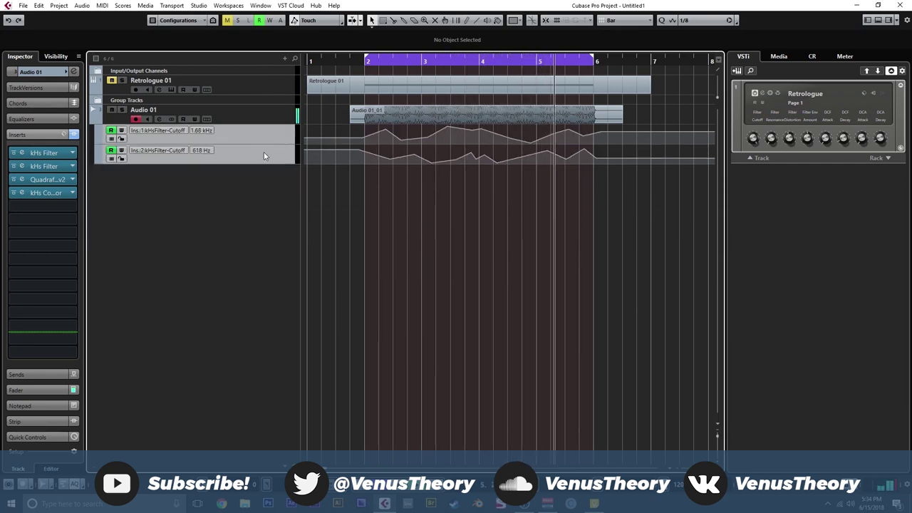
right_click(222, 203)
click(239, 206)
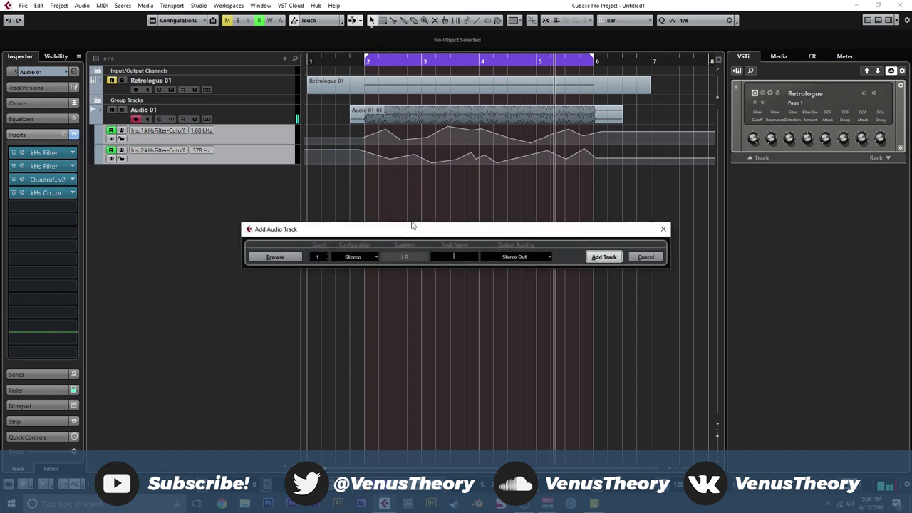
click(604, 257)
Step: Route Audio 01 from Stereo In to the thru group, set Audio 02's input to thru, and close the mixer
click(263, 118)
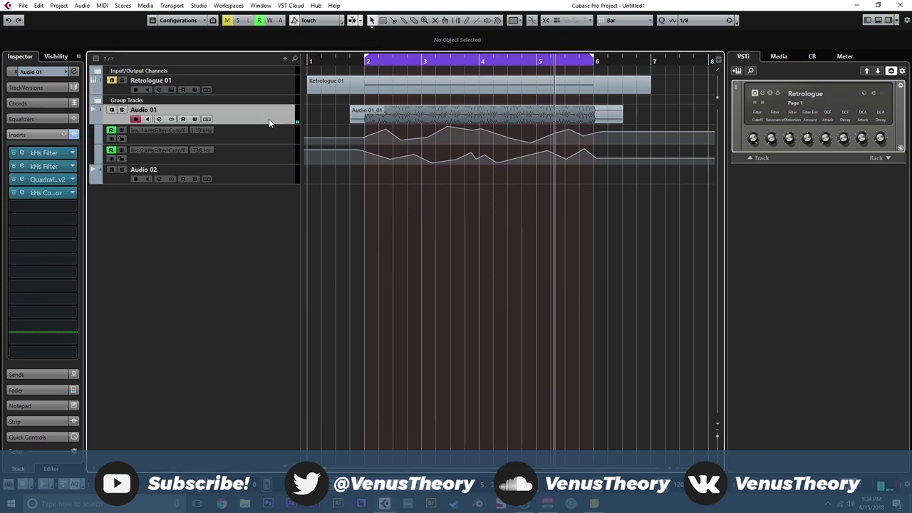
key(F3)
click(262, 80)
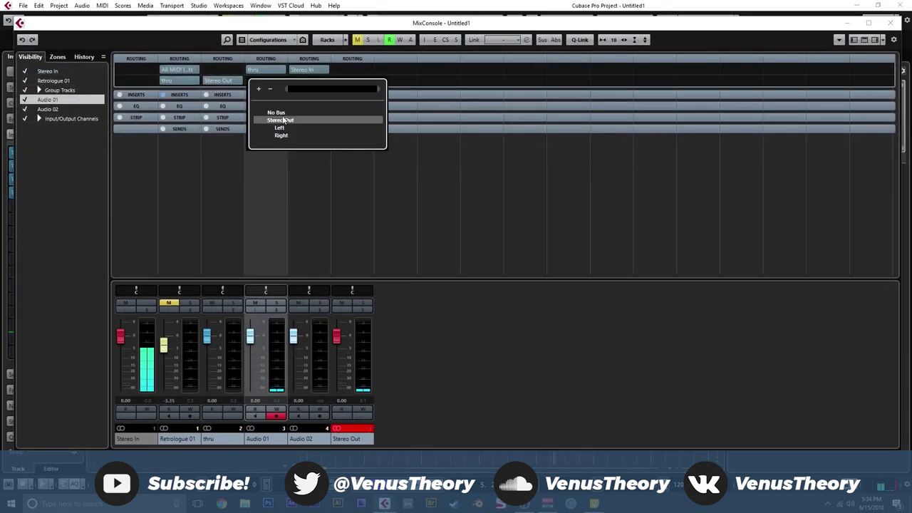
click(283, 120)
click(267, 71)
click(285, 109)
click(278, 80)
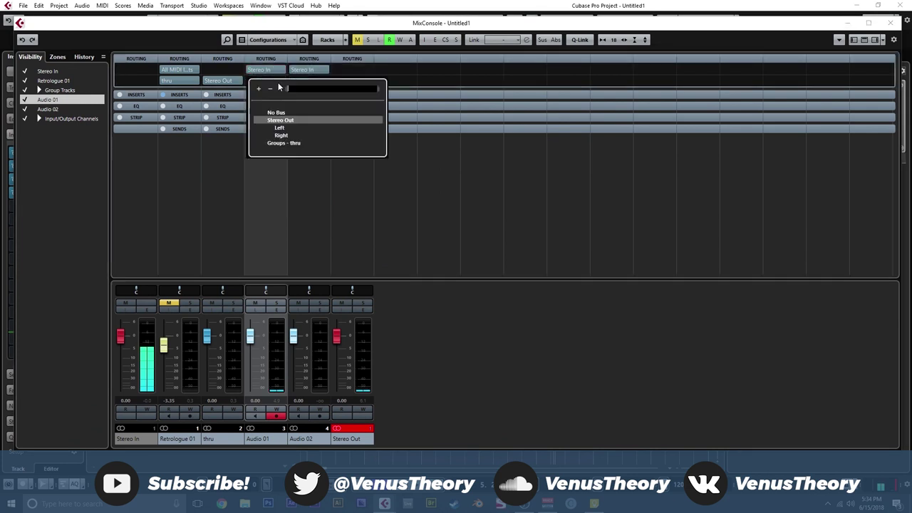
click(280, 144)
click(306, 69)
click(324, 121)
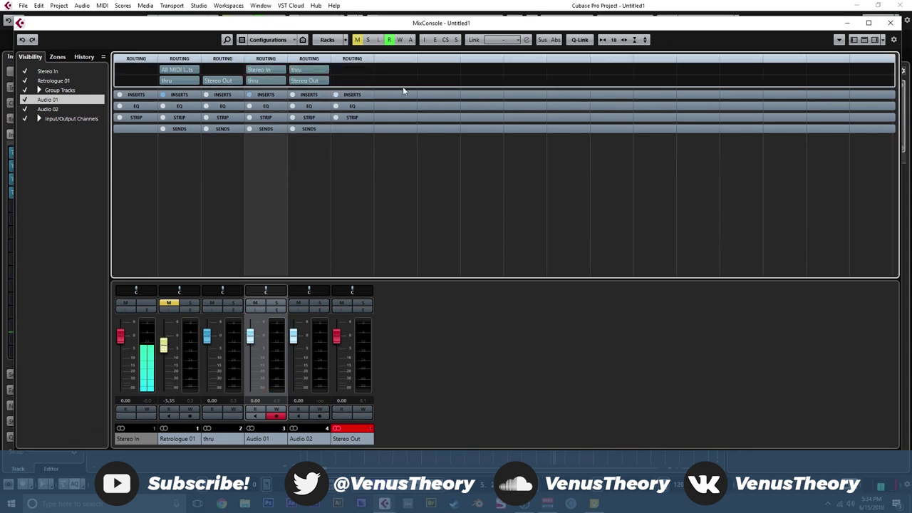
click(890, 23)
Step: Place the playback cursor at 1.4.1 and set the grid type to Beat
click(352, 60)
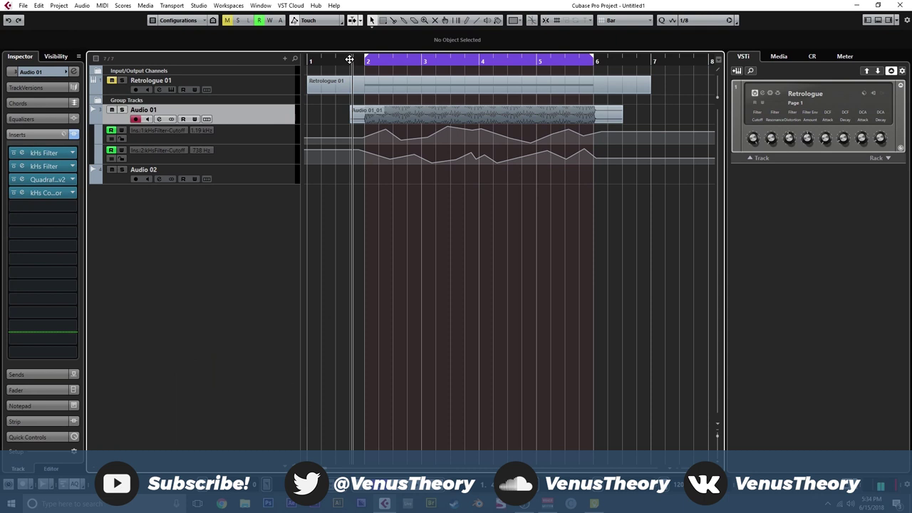
click(350, 60)
click(627, 20)
click(631, 38)
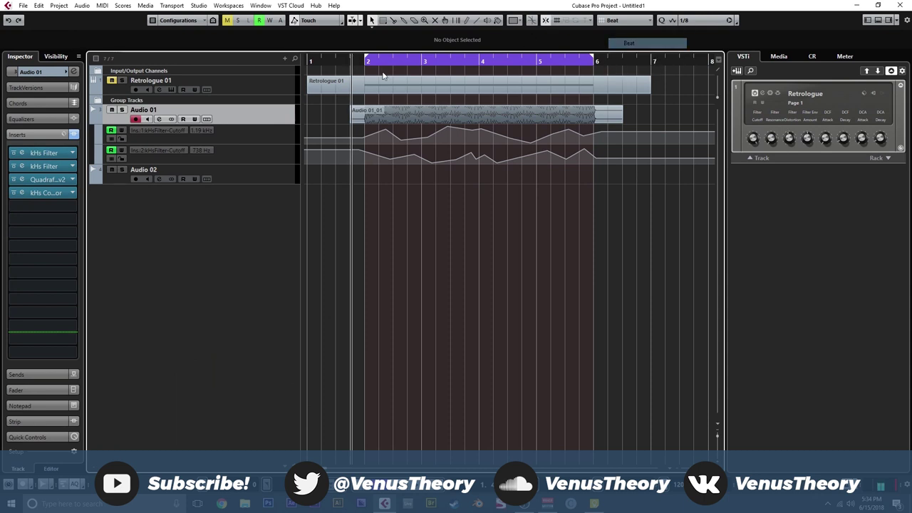
Step: Turn off cycle playback and record the processed bass onto Audio 02 until just past bar 6
click(252, 177)
key(KP_Divide)
key(KP_Multiply)
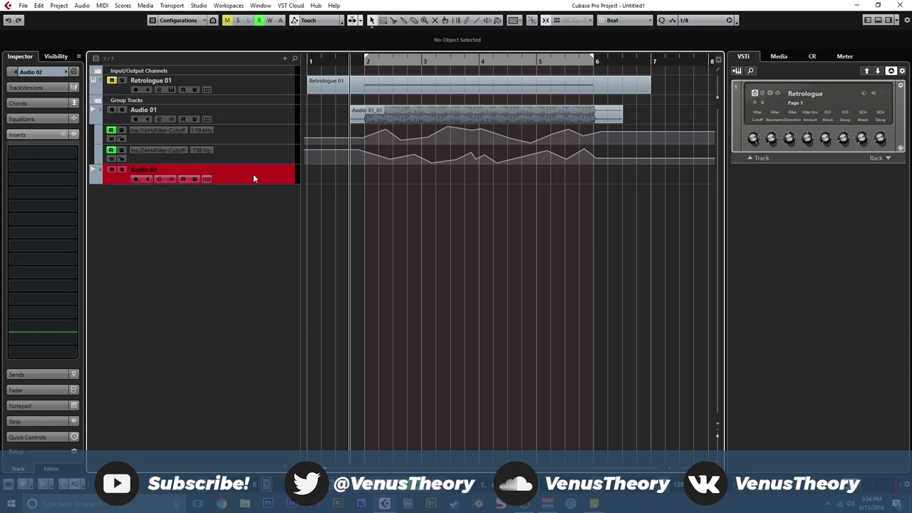
key(space)
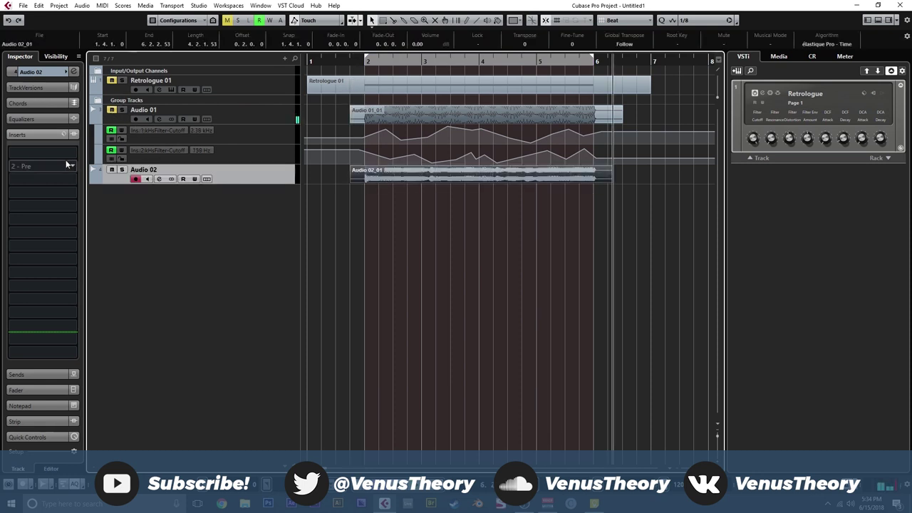
Step: Insert kHs Comb Filter in the first slot and kHs Filter in the second slot of Audio 02
click(66, 165)
scroll(36, 296, down, 5)
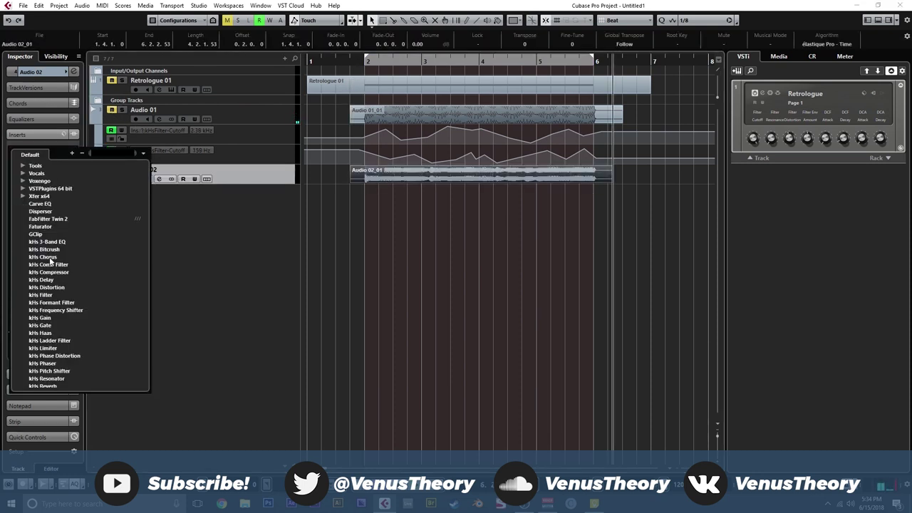
click(62, 267)
click(52, 174)
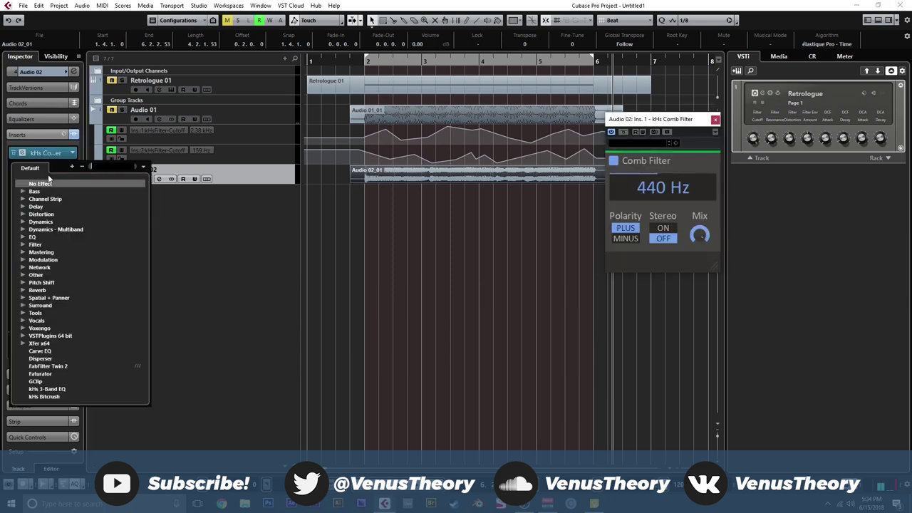
scroll(51, 280, down, 2)
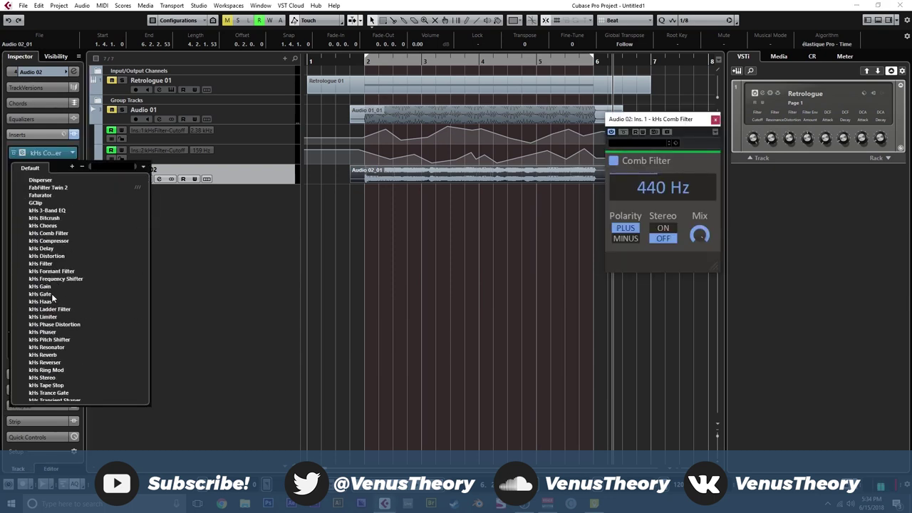
click(52, 263)
Step: Try kHs Formant Filter in Audio 02's third insert slot with a shifted formant point, and remove it
click(50, 179)
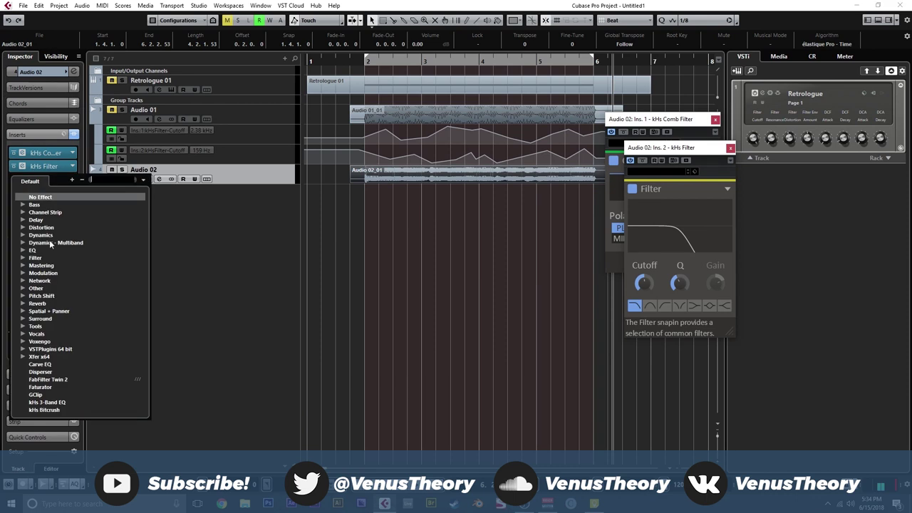
scroll(57, 321, down, 5)
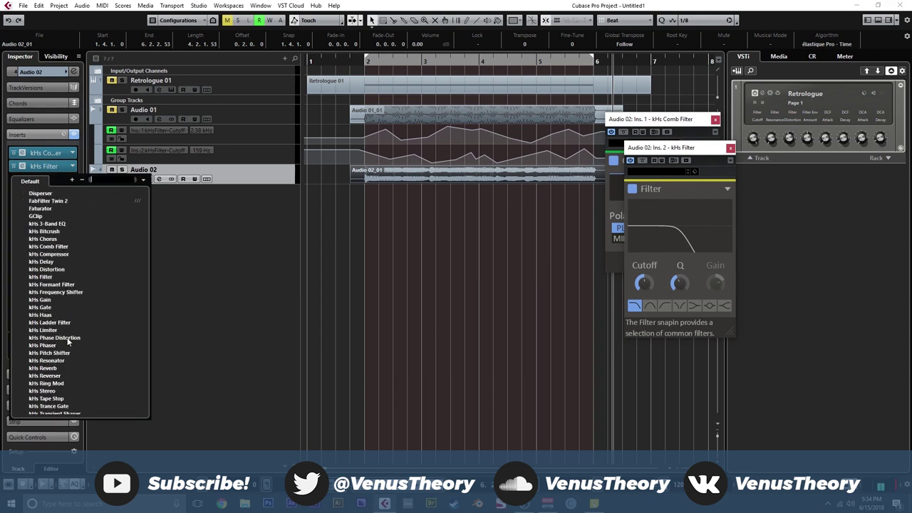
click(52, 284)
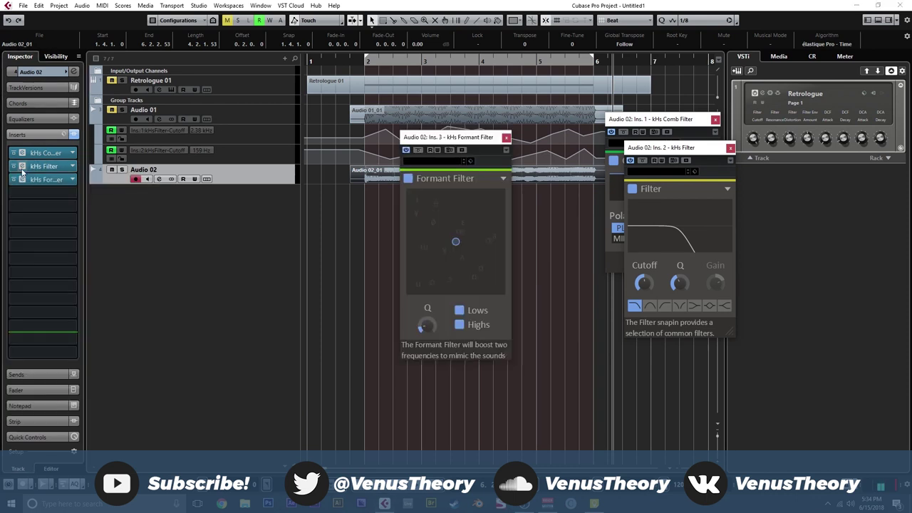
drag(453, 244, 438, 261)
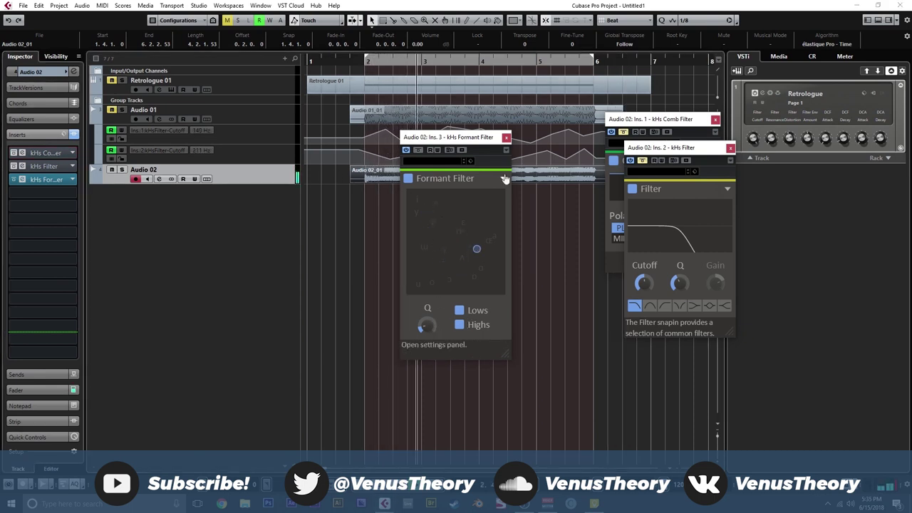
click(507, 137)
click(43, 179)
scroll(43, 214, up, 5)
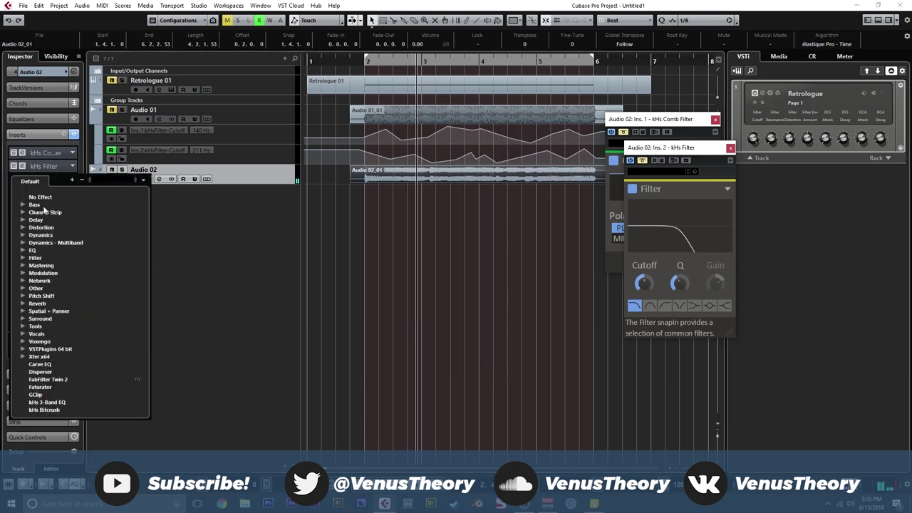
click(44, 198)
Step: Enable automation read and write for Audio 02's Comb Filter and Filter, with the Filter set to notch mode
click(429, 267)
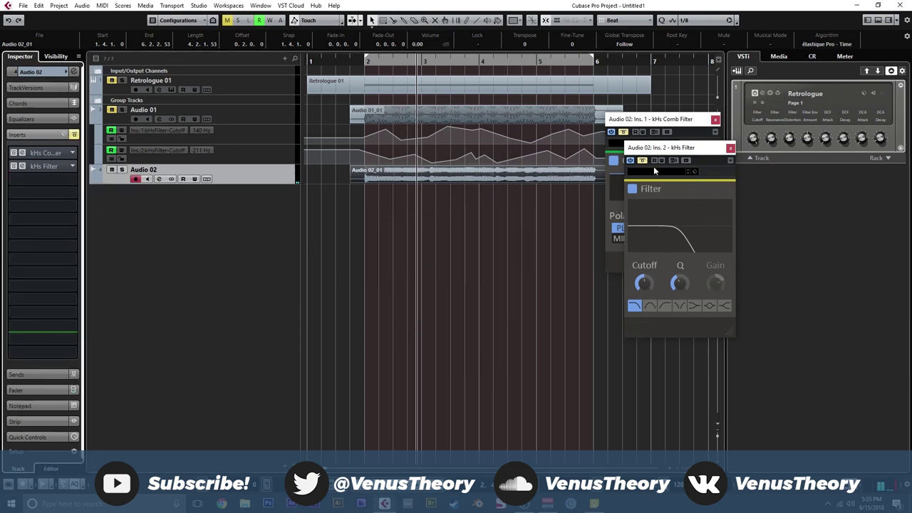
click(632, 139)
drag(668, 122, 438, 195)
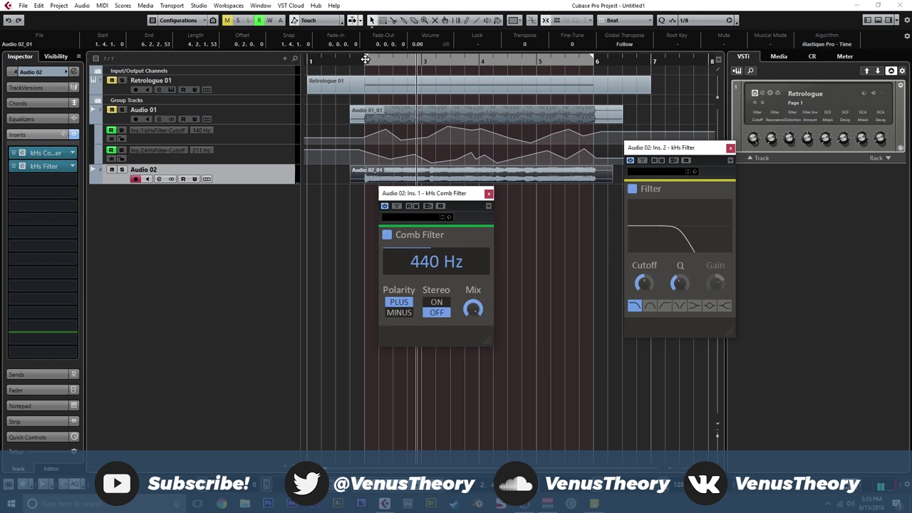
drag(364, 59, 365, 65)
click(417, 206)
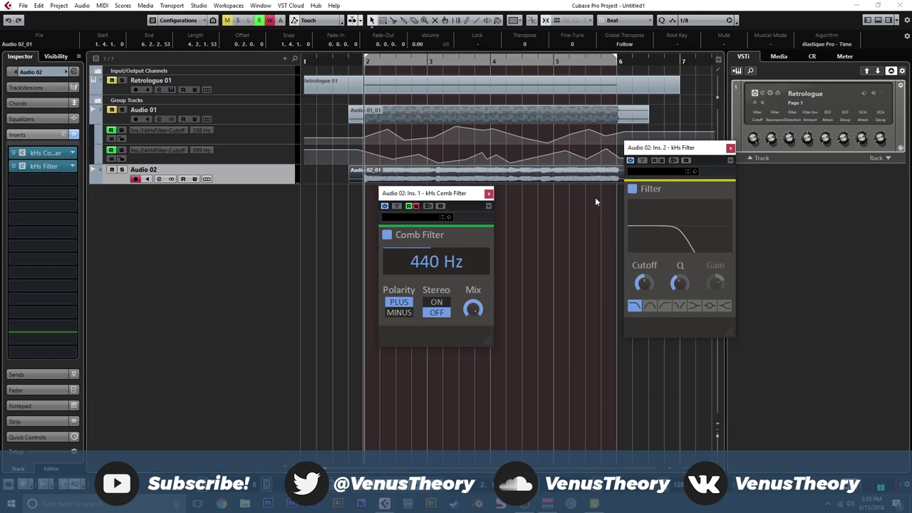
click(662, 160)
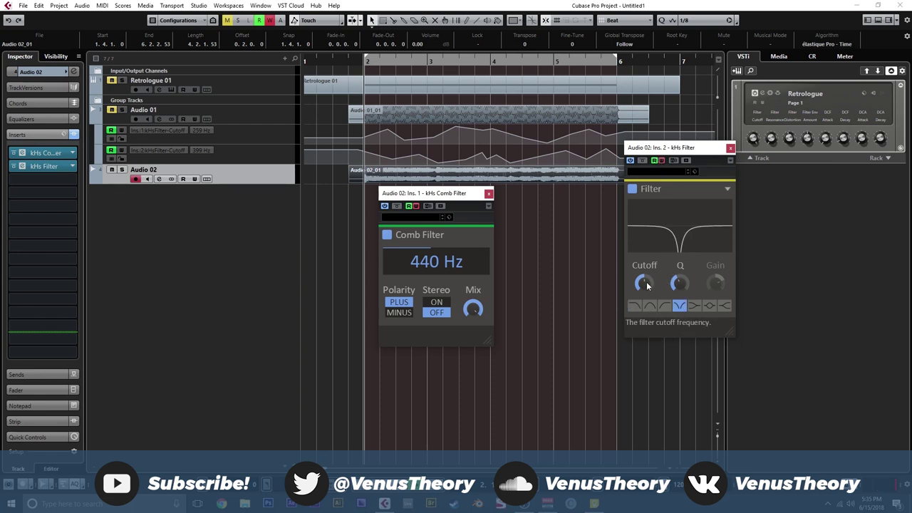
Step: Create cutoff automation lanes for both filters during playback and close their plug-in windows
key(space)
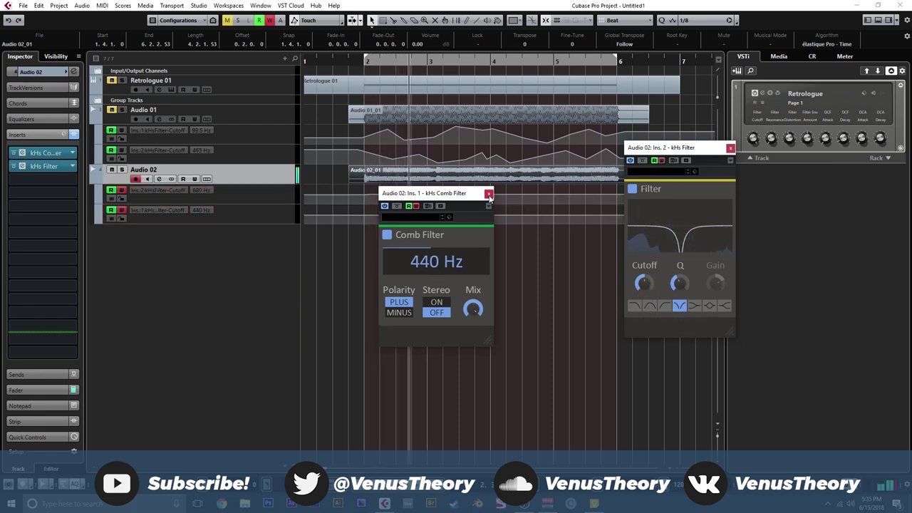
click(488, 194)
click(731, 149)
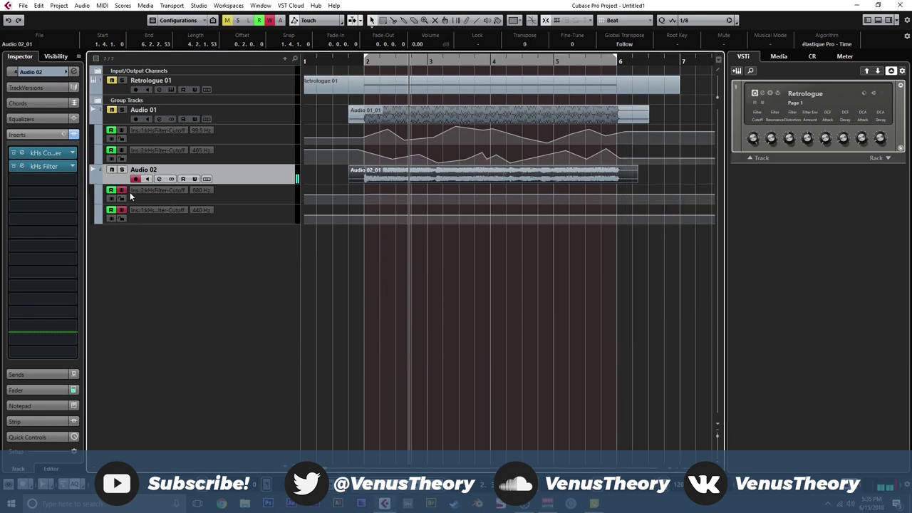
Step: Turn off automation writing on Audio 02's two cutoff lanes and bypass the Comb Filter
click(208, 221)
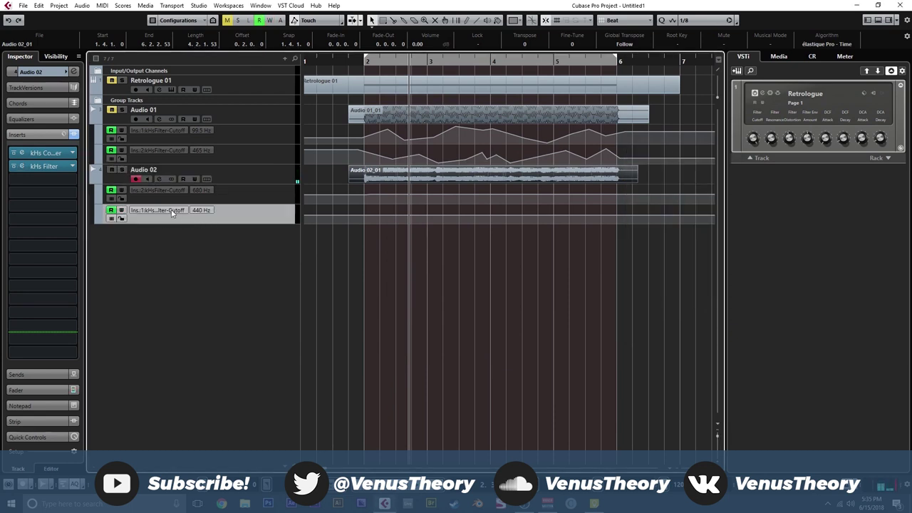
click(157, 210)
click(205, 211)
Step: Enlarge both of Audio 02's cutoff lanes and delete their recorded automation points
click(281, 201)
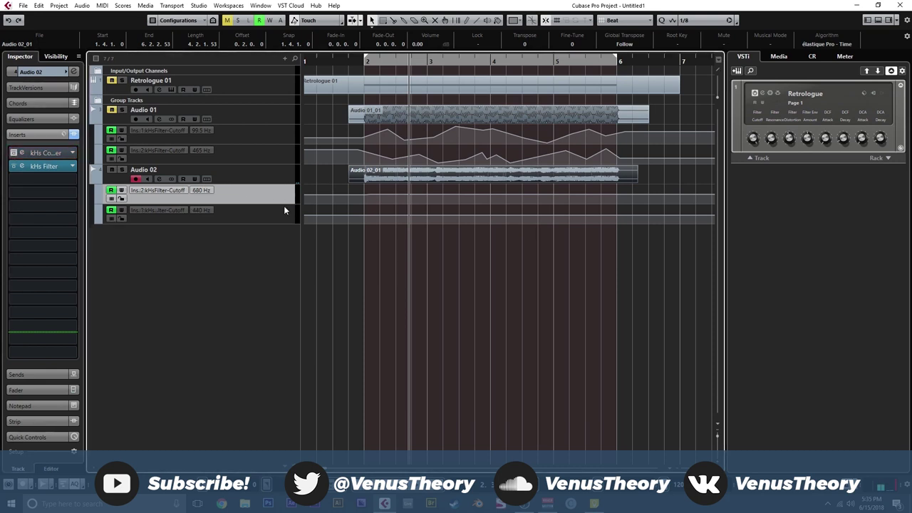
ctrl+click(279, 214)
drag(282, 204, 282, 280)
click(369, 216)
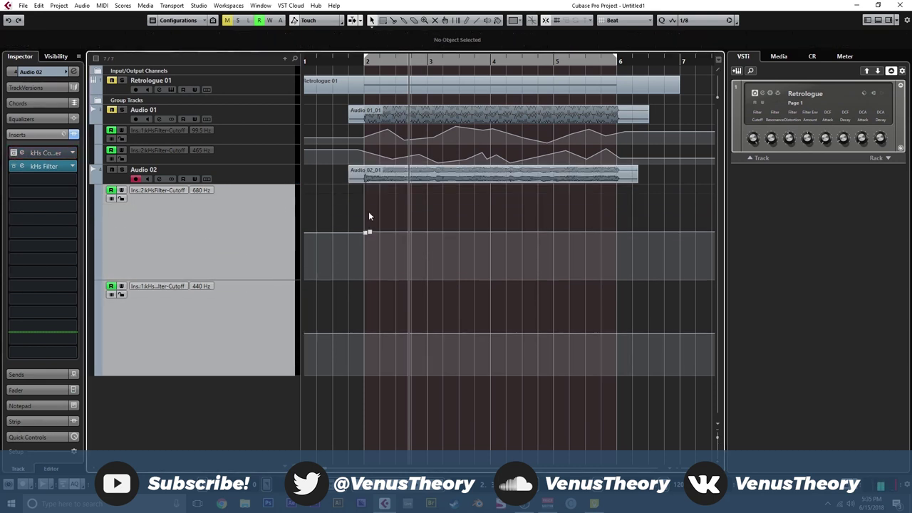
drag(367, 235, 360, 241)
key(Delete)
drag(430, 345, 385, 294)
key(Delete)
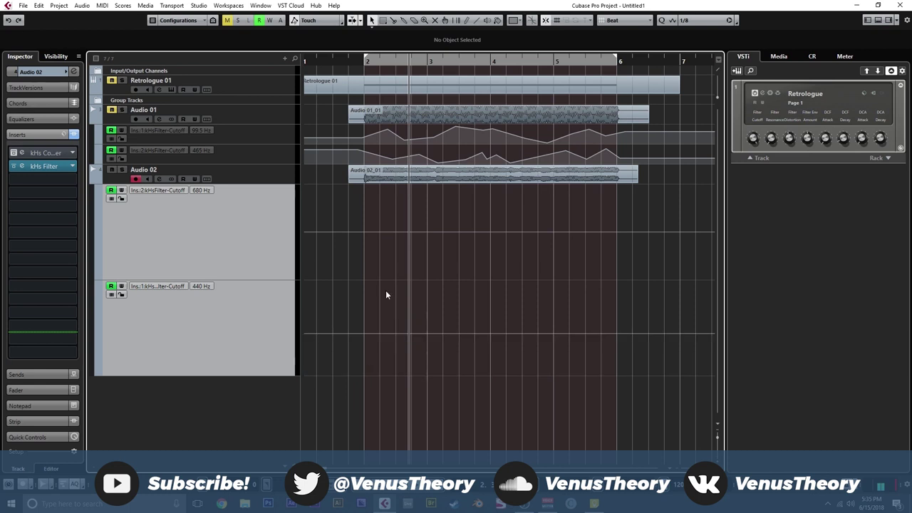
Step: Start the kHs Filter cutoff curve with a low point just before bar 2
click(345, 60)
click(273, 229)
key(h)
key(h)
key(h)
key(h)
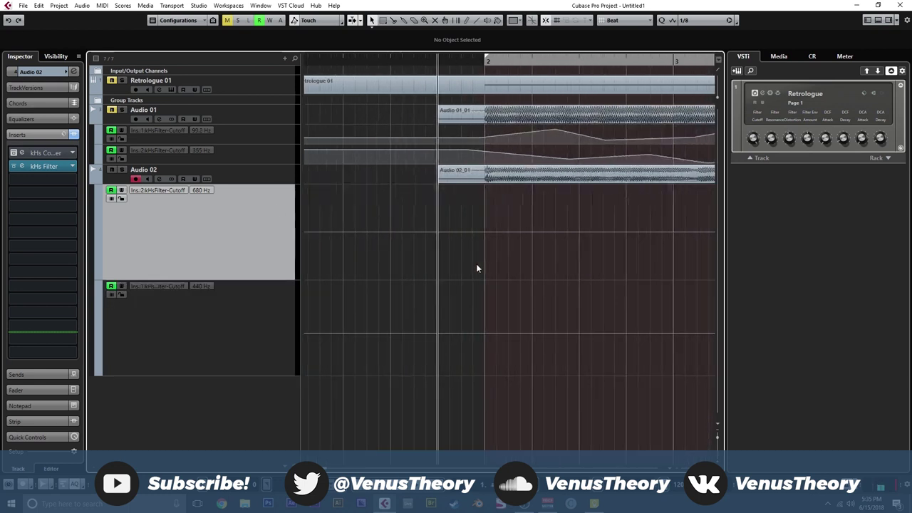
scroll(476, 268, right, 3)
drag(394, 234, 385, 265)
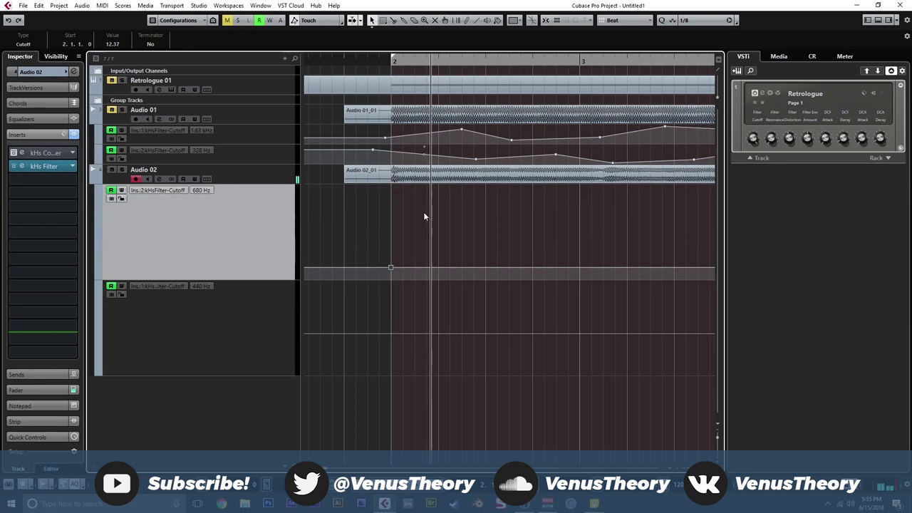
click(379, 275)
Step: Draw the Filter cutoff rising to about 36 near 2.1.4, dipping, and climbing to about 83 near 2.3.4
drag(396, 273, 435, 248)
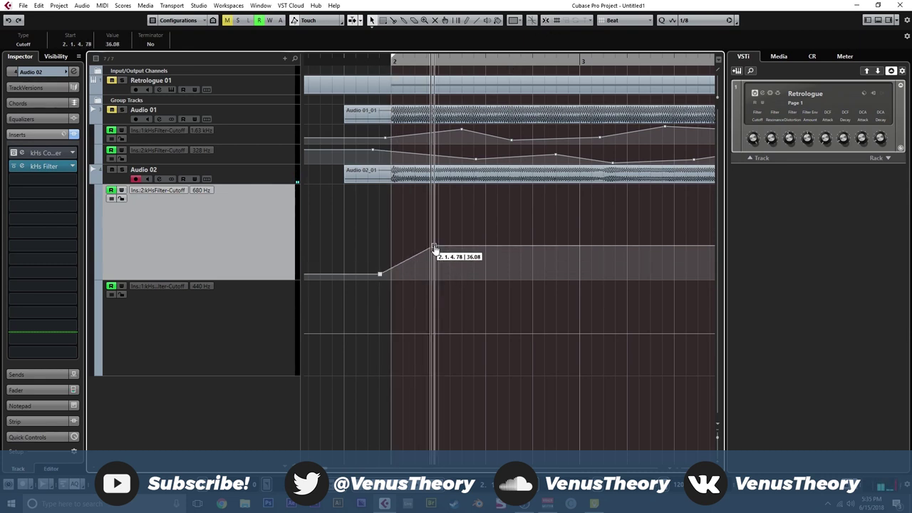
click(471, 263)
drag(487, 260, 531, 203)
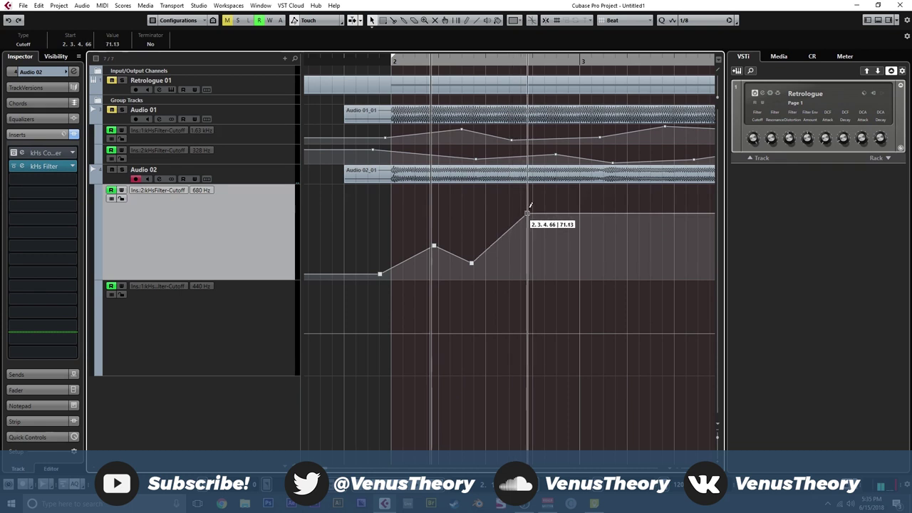
Step: Continue the Filter cutoff curve with peaks and dips from about 44 near 3.1.4 down to 0 near 4.2.4
click(372, 61)
key(space)
scroll(350, 248, right, 2)
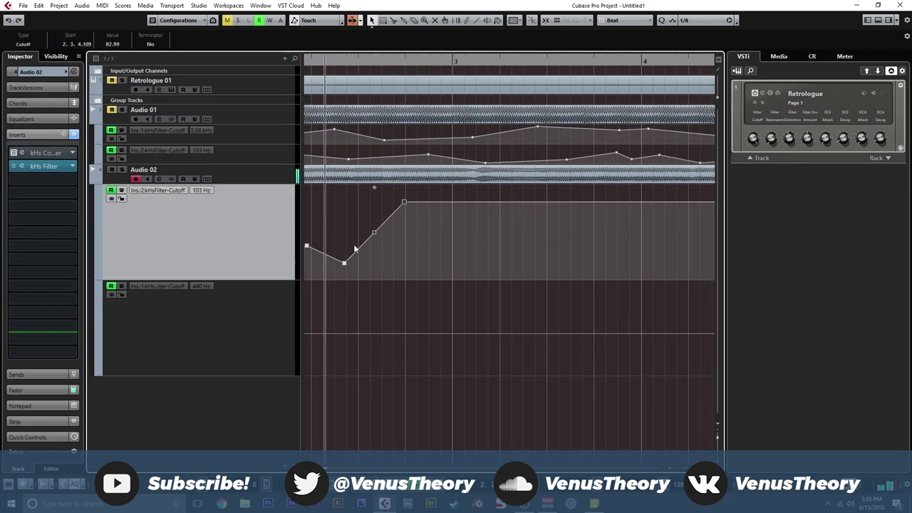
drag(446, 202, 491, 237)
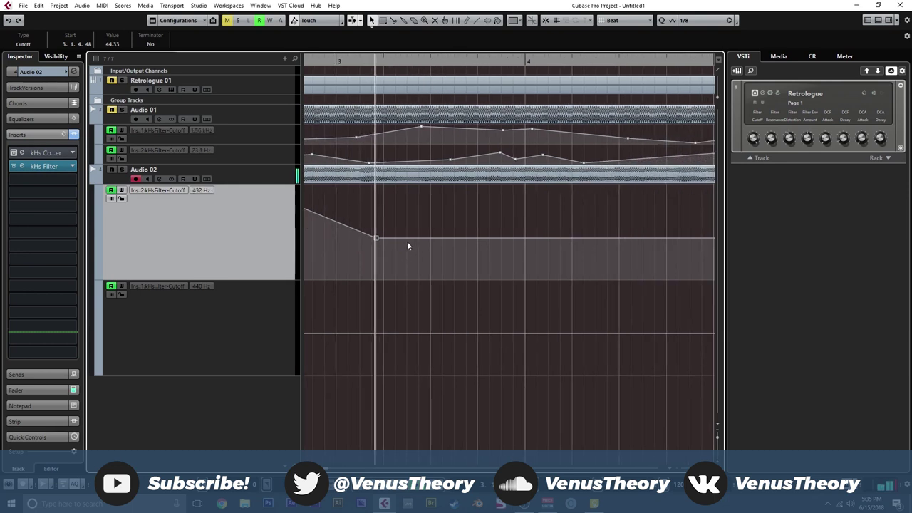
mouse_move(406, 240)
mouse_down()
mouse_move(394, 274)
mouse_move(422, 265)
mouse_move(445, 216)
mouse_move(510, 200)
mouse_move(532, 205)
mouse_move(531, 253)
mouse_move(571, 232)
mouse_up()
click(490, 203)
mouse_move(582, 238)
mouse_down()
mouse_move(593, 271)
mouse_move(595, 228)
mouse_up()
drag(598, 232, 606, 279)
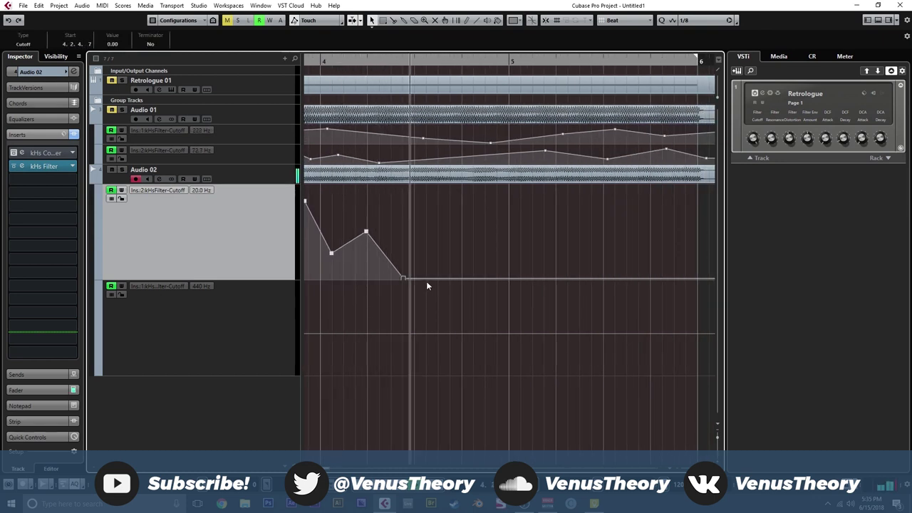
Step: Complete the Filter cutoff curve with steep peaks and dips through bar 5, ending at about 27 near 6.1.2
drag(426, 279, 524, 196)
drag(543, 197, 643, 211)
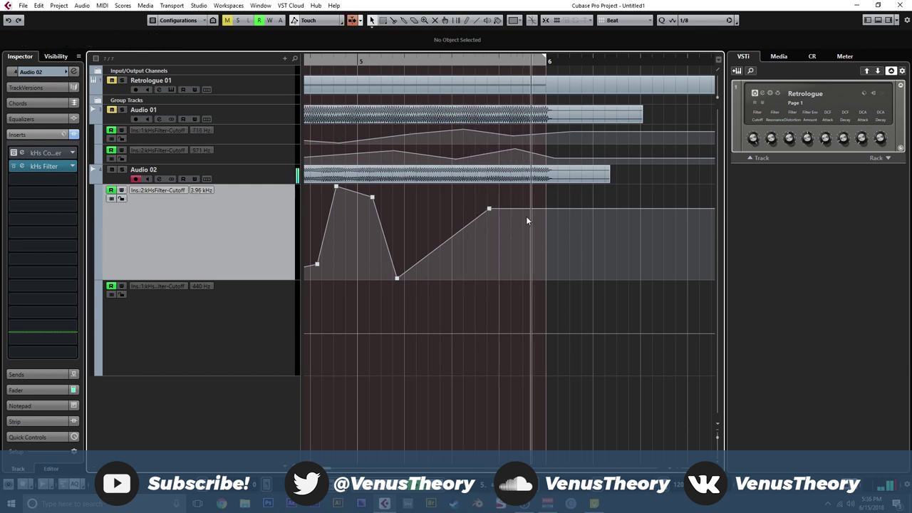
drag(543, 209, 566, 254)
Step: Play back the finished Filter cutoff automation and reactivate the kHs Comb Filter insert
scroll(647, 149, left, 3)
key(g)
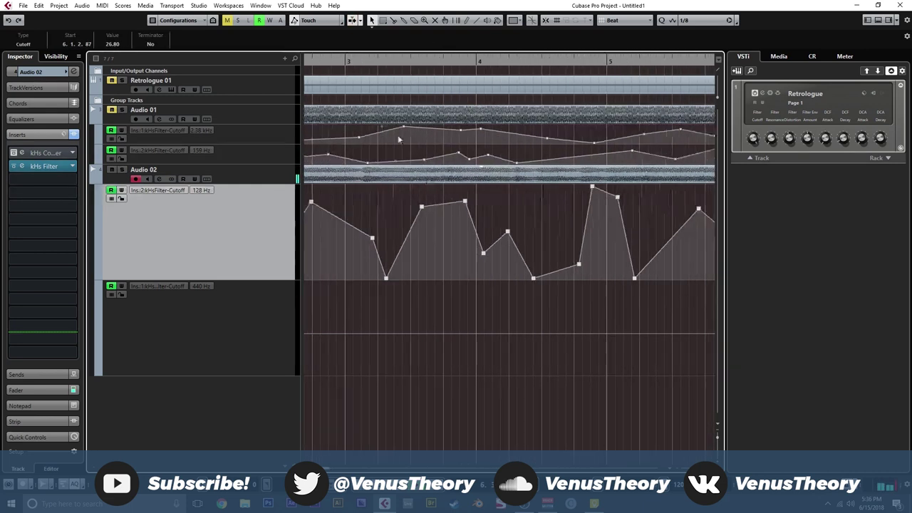
key(g)
key(g)
key(g)
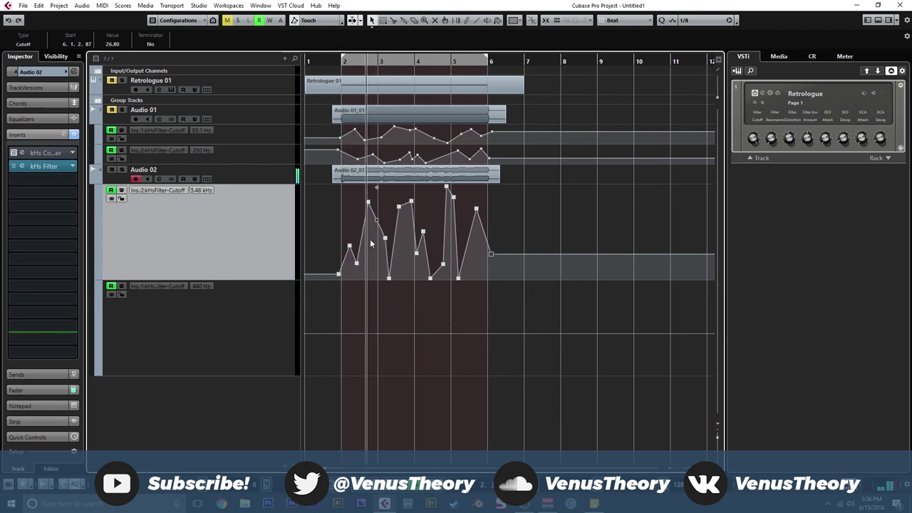
key(h)
key(h)
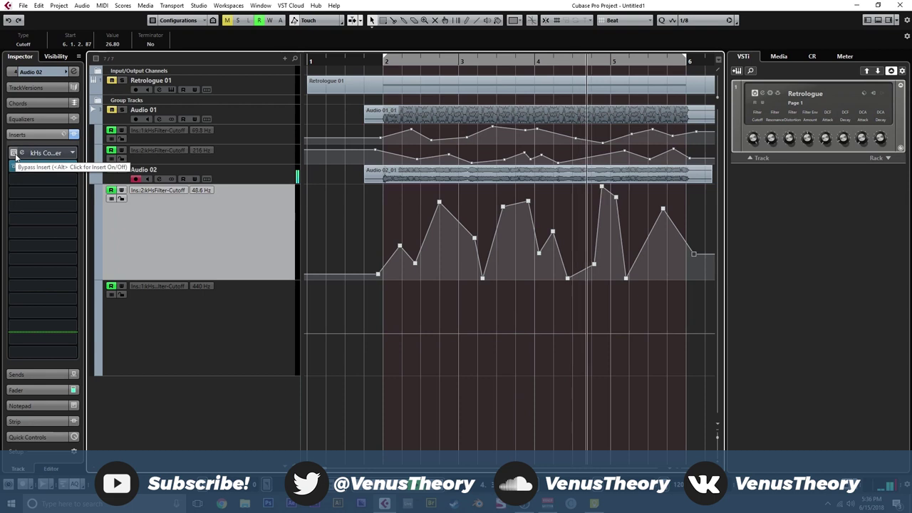
Step: Start the Comb Filter cutoff curve with a low point just before bar 2, rising to about 62 near 2.3.1
key(h)
key(h)
key(h)
scroll(525, 303, left, 3)
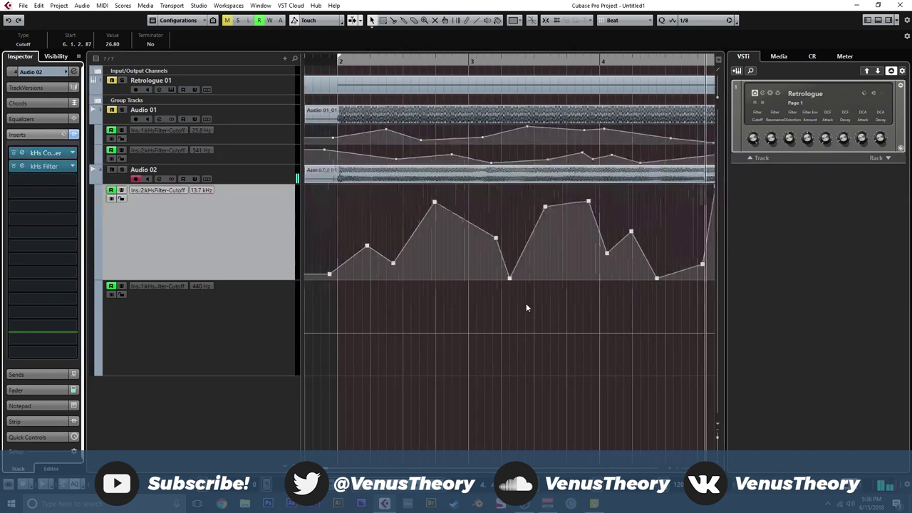
click(401, 336)
drag(402, 335, 390, 350)
drag(403, 350, 470, 316)
Step: Extend the Comb Filter cutoff curve with dips and a peak around bar 3, ending at 0 near 3.2.2
drag(381, 58, 439, 64)
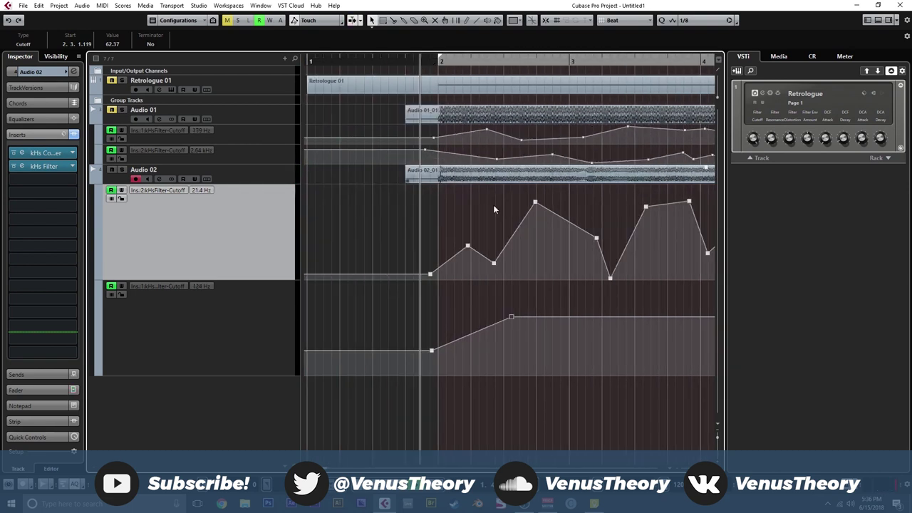
key(space)
key(h)
scroll(416, 209, right, 3)
key(space)
scroll(489, 321, right, 1)
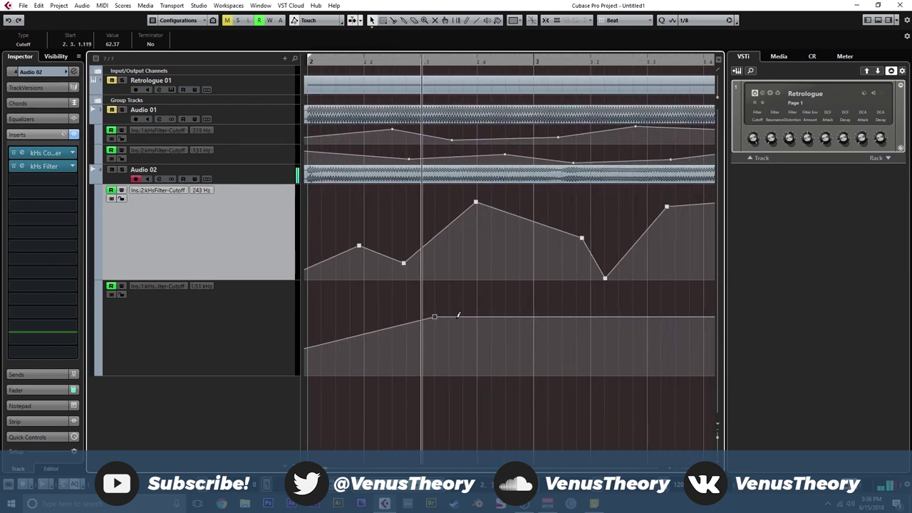
mouse_move(458, 316)
mouse_down()
mouse_move(495, 325)
mouse_move(515, 359)
mouse_move(563, 348)
mouse_up()
key(space)
mouse_move(576, 344)
mouse_down()
mouse_move(600, 318)
mouse_move(618, 381)
mouse_up()
Step: Extend the Comb Filter cutoff curve to about 30 at 3.4.1, up to about 97 at 3.4.2, and down to about 62 near 4.2.1
scroll(622, 384, right, 1)
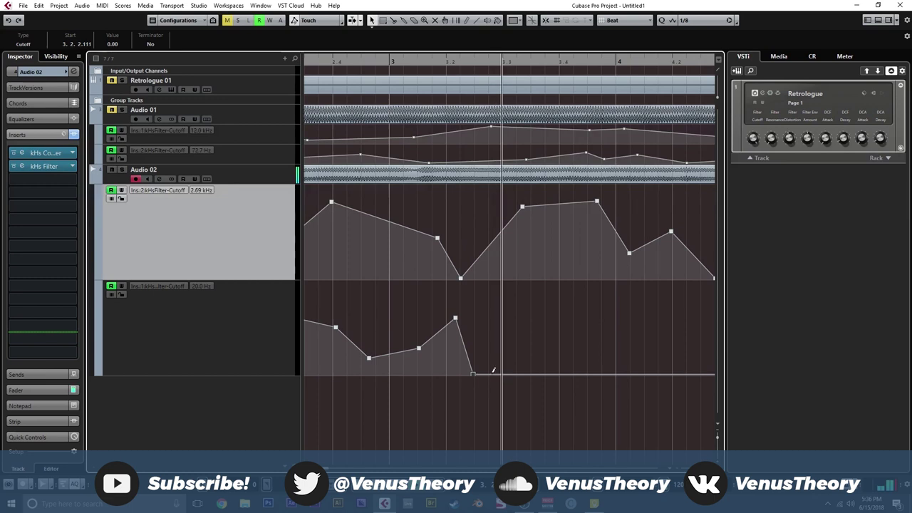
drag(503, 375, 566, 350)
scroll(566, 350, right, 1)
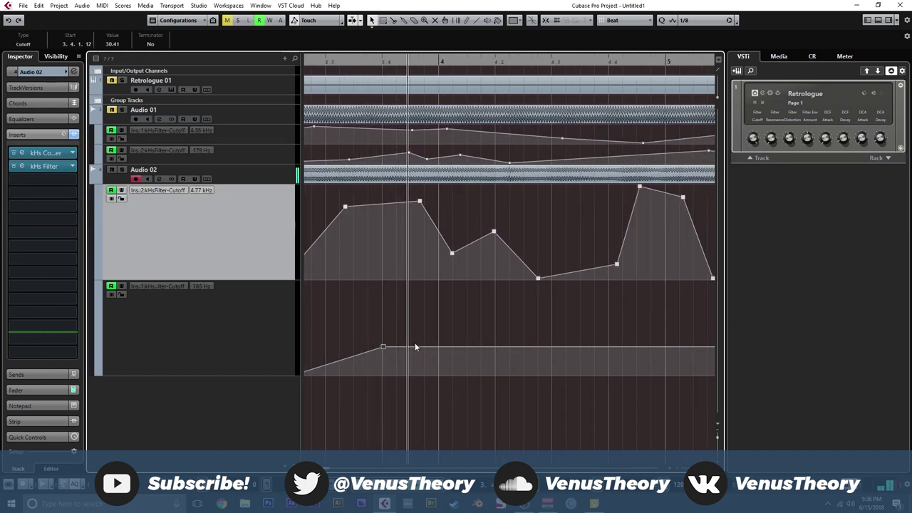
mouse_move(413, 348)
mouse_down()
mouse_move(429, 328)
mouse_move(407, 285)
mouse_up()
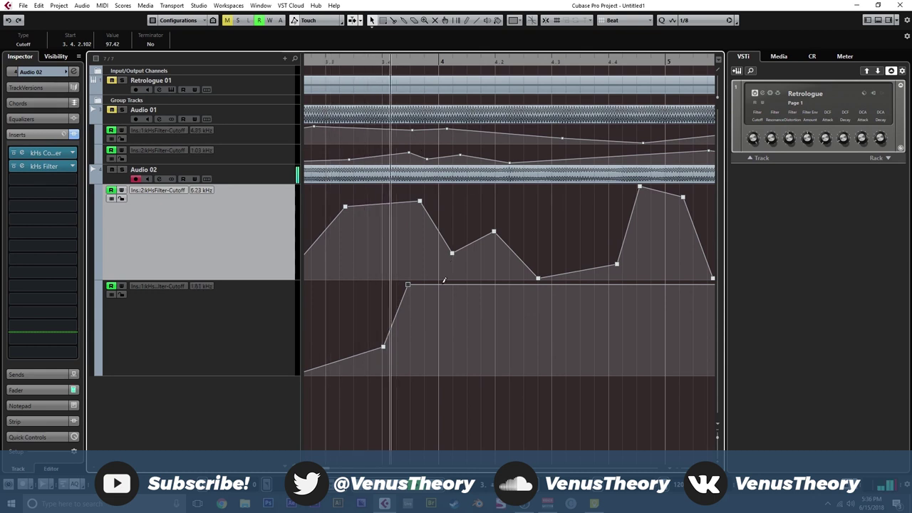
click(470, 310)
drag(472, 310, 505, 318)
scroll(533, 324, right, 1)
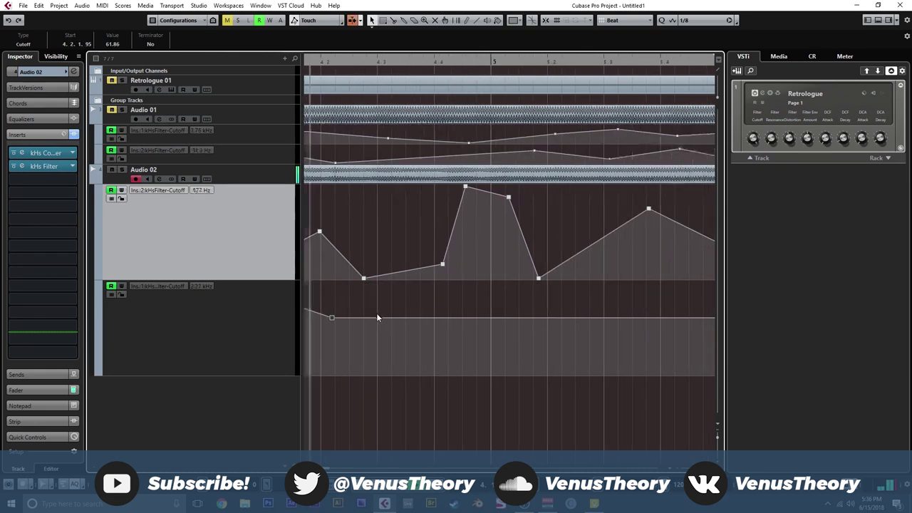
Step: Complete the Comb Filter cutoff curve with two low points around bars 4 and 5, rising to about 69 at 6.1.1
mouse_move(386, 317)
mouse_down()
mouse_move(382, 364)
mouse_move(369, 374)
mouse_move(431, 352)
mouse_move(552, 381)
mouse_move(414, 381)
mouse_move(469, 372)
mouse_move(560, 336)
mouse_up()
click(467, 368)
scroll(499, 330, right, 2)
drag(479, 334, 549, 311)
scroll(470, 332, down, 6)
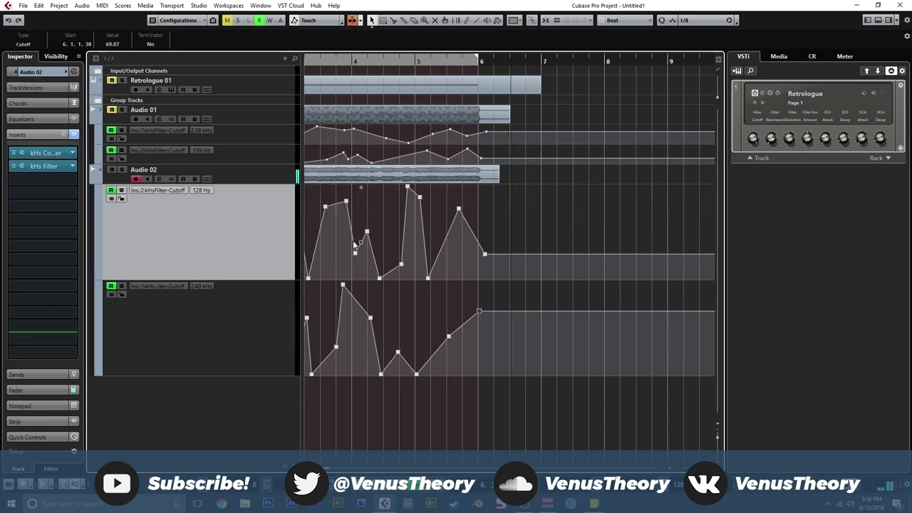
scroll(362, 239, left, 2)
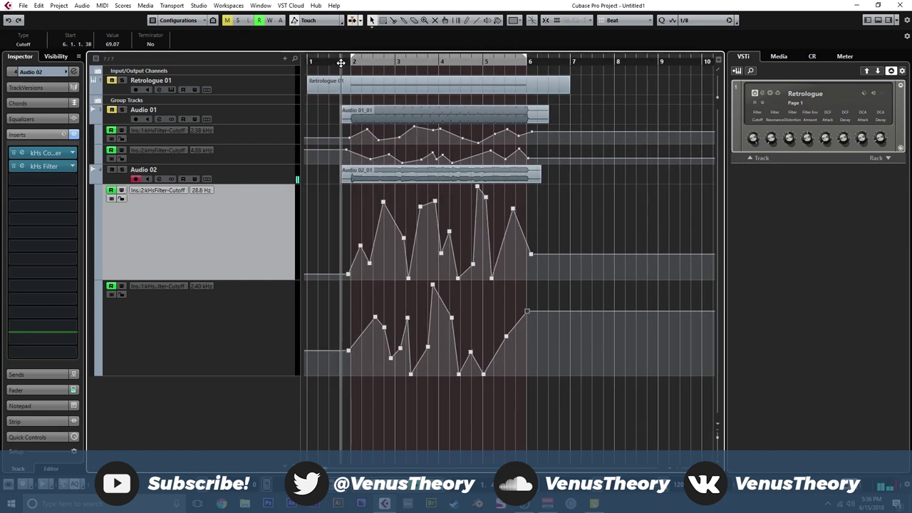
Step: Play back the looped section and slightly raise the Comb Filter cutoff low points near 4.2.4 and 5.1.1, the first to about 10
key(space)
key(h)
key(h)
key(h)
key(h)
key(h)
key(h)
scroll(387, 239, right, 2)
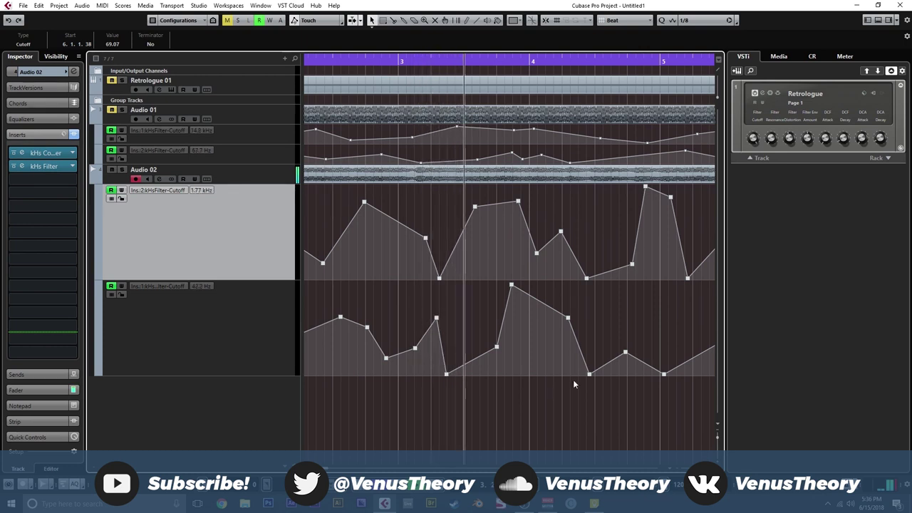
scroll(573, 379, right, 1)
drag(529, 374, 528, 368)
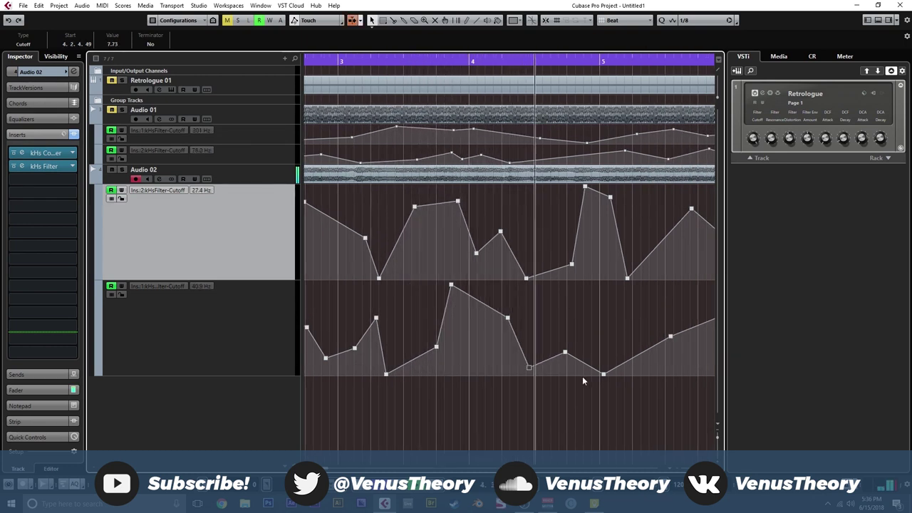
drag(604, 374, 604, 367)
drag(529, 368, 527, 366)
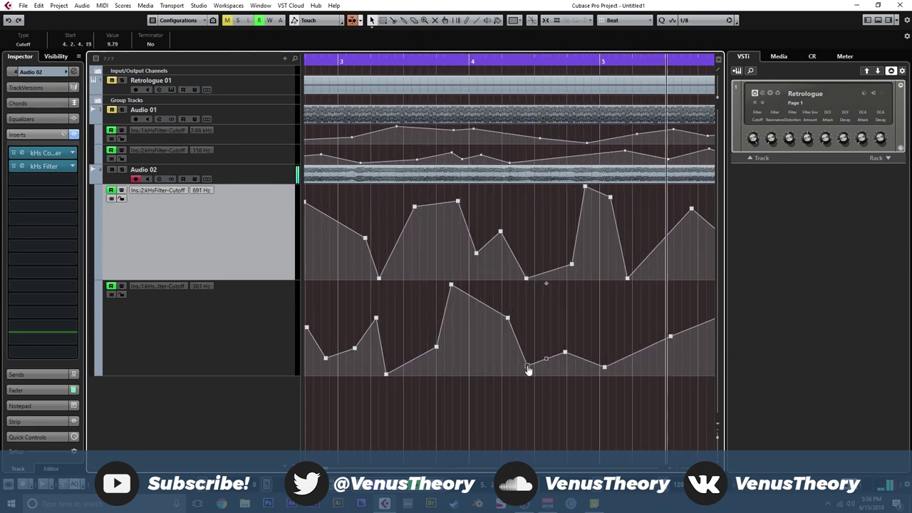
Step: Audition the Comb Filter's Minus polarity and return it to Plus
click(22, 152)
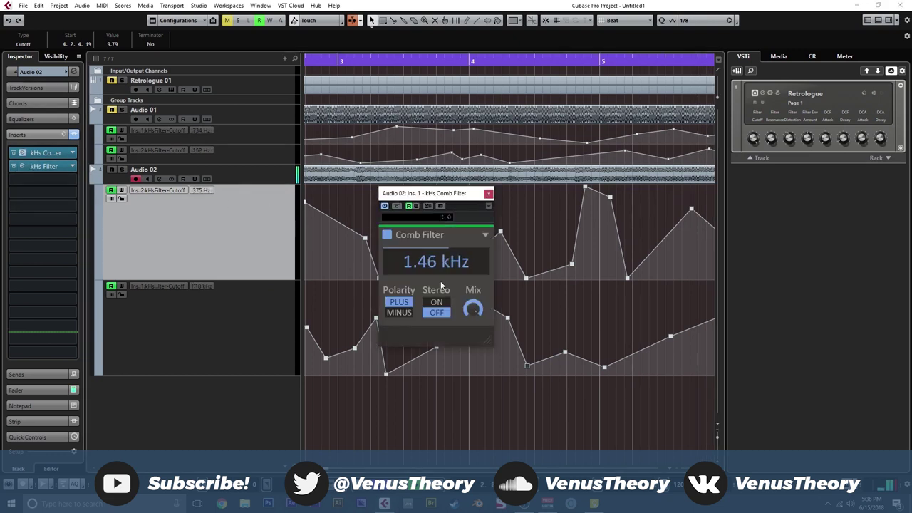
click(410, 314)
click(403, 303)
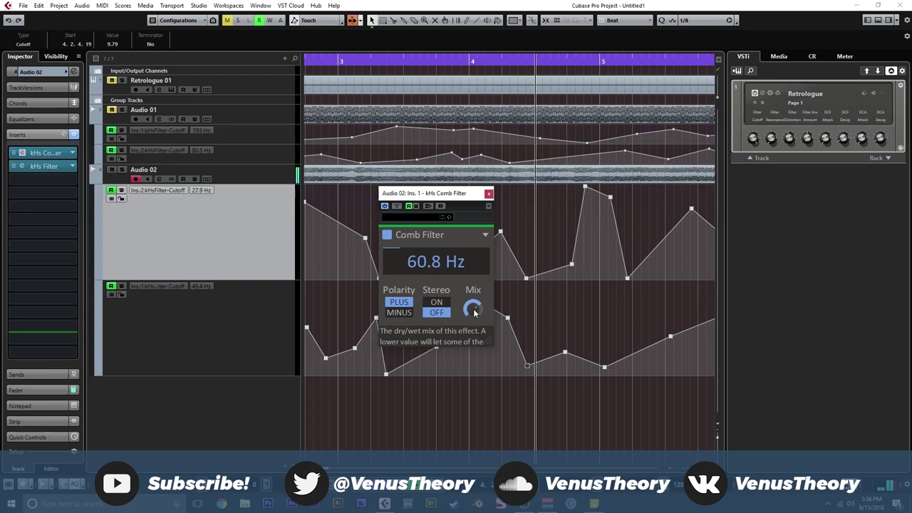
click(489, 193)
Step: Raise the Comb Filter cutoff points near 3.2.2, at 4.2.4 to about 22, at 5.1.1 to about 18, and at 4.3.4 to about 34
scroll(513, 289, left, 1)
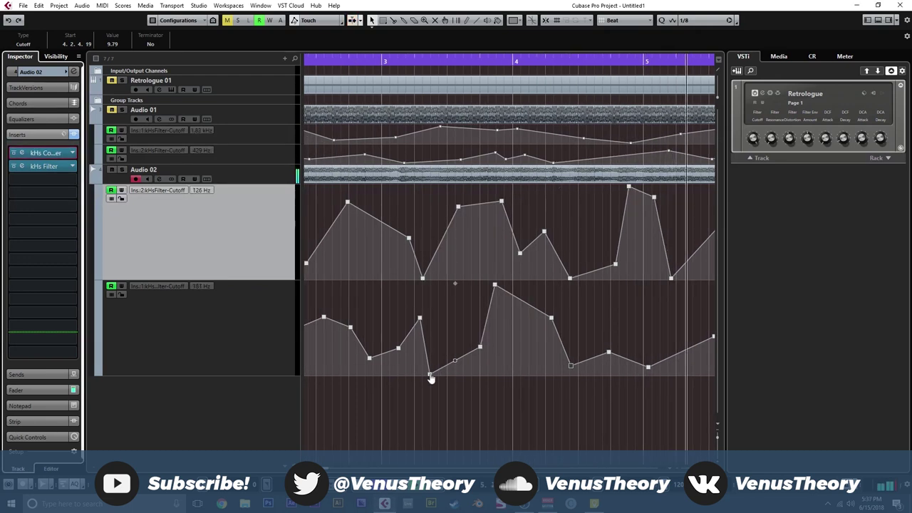
drag(430, 373, 432, 359)
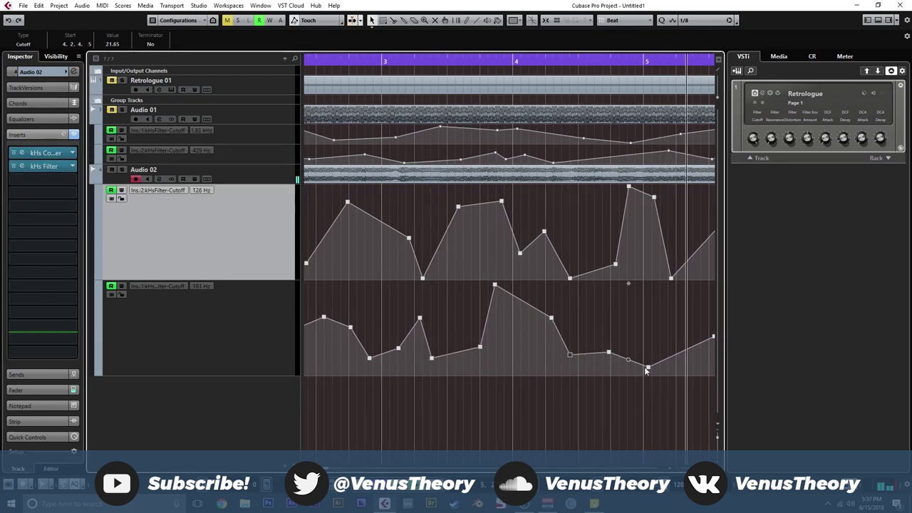
drag(646, 370, 651, 363)
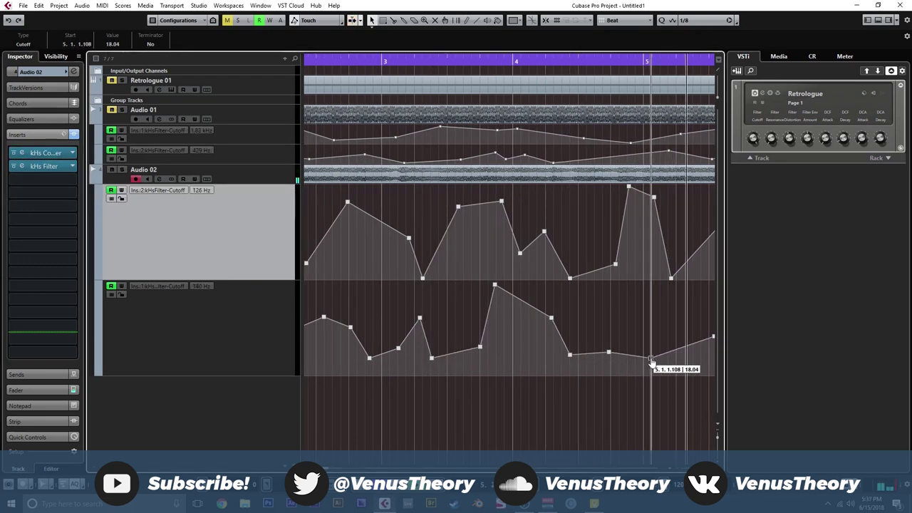
click(536, 60)
scroll(401, 223, right, 3)
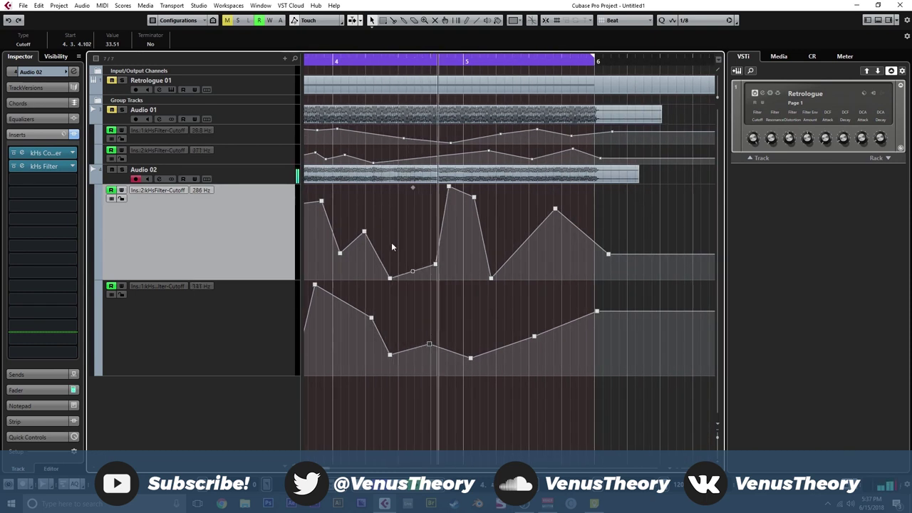
Step: Reduce the Comb Filter's mix to about 23 % while the loop plays
scroll(391, 248, left, 5)
click(40, 154)
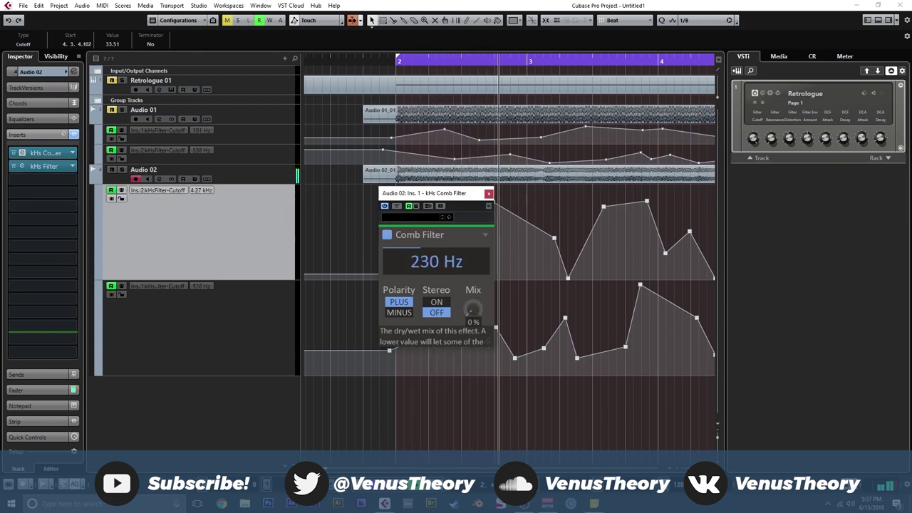
drag(473, 308, 472, 275)
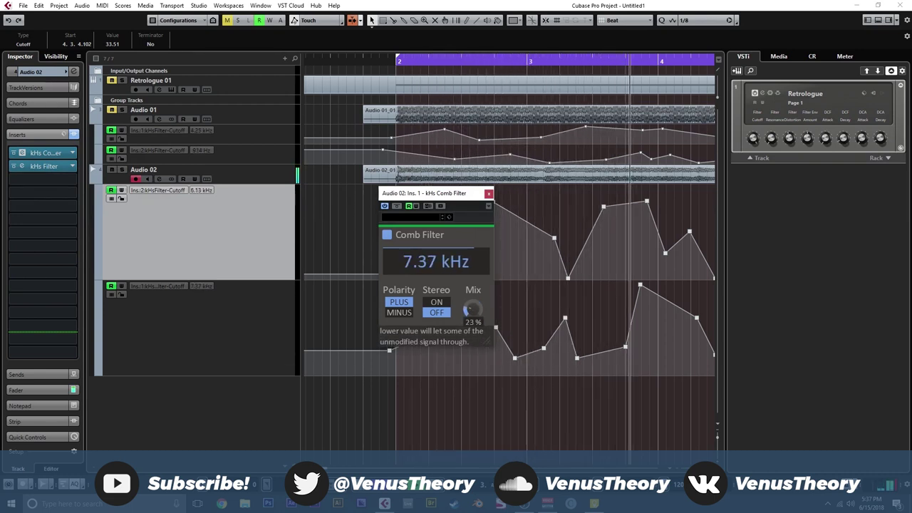
click(43, 152)
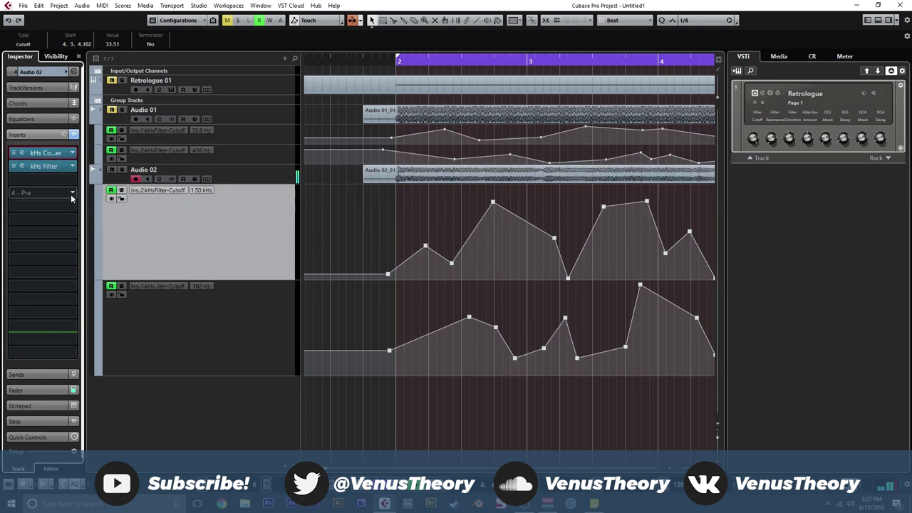
Step: Add the DaTube distortion with its default settings as the third insert on Audio 02
click(60, 181)
click(22, 228)
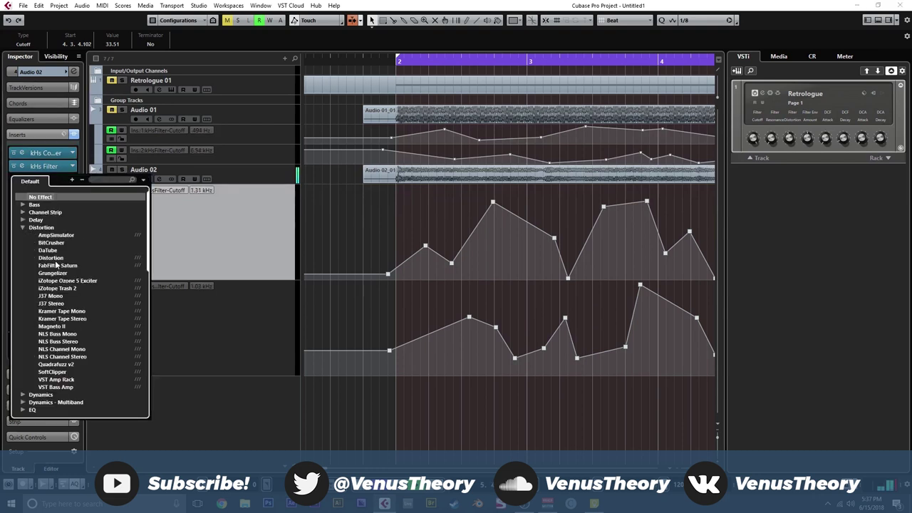
click(53, 251)
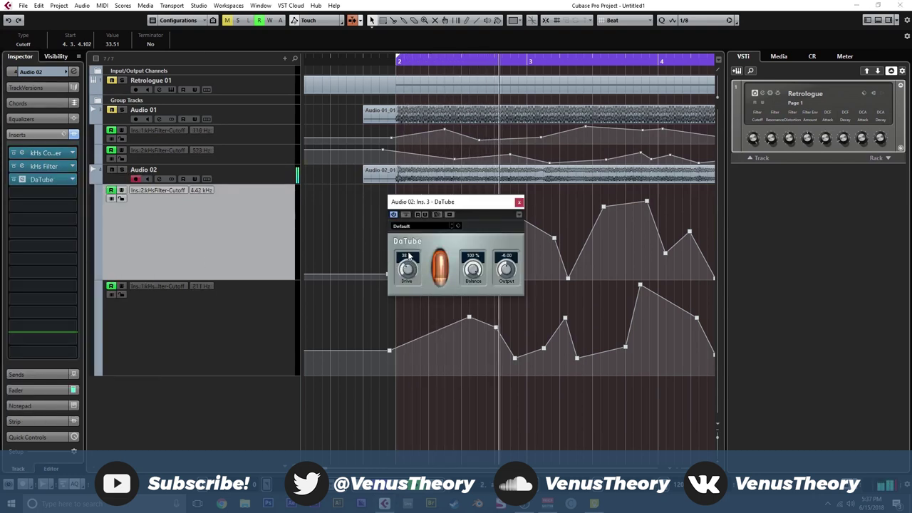
click(518, 201)
Step: Insert the Frequency EQ after DaTube, cutting 5 dB at 409 Hz and boosting 5.6 dB at 7.79 kHz with a Q of 0.5
click(42, 192)
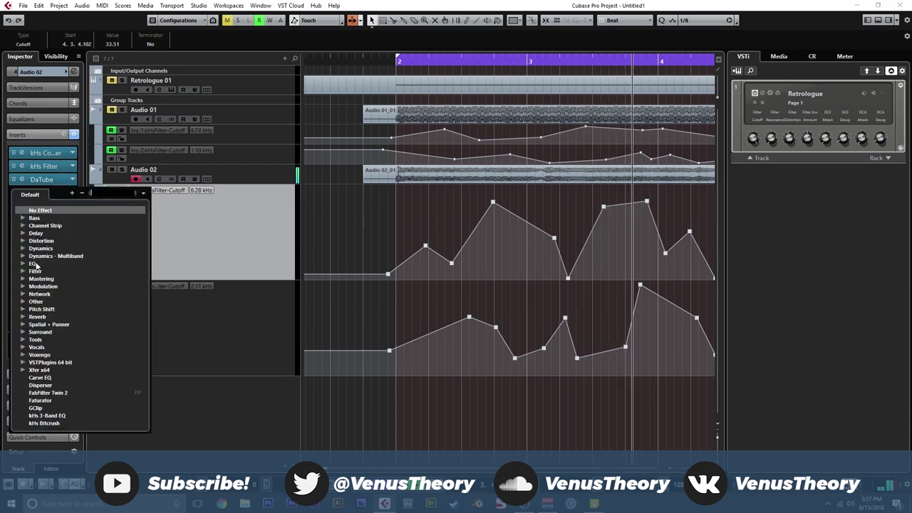
click(23, 263)
click(65, 286)
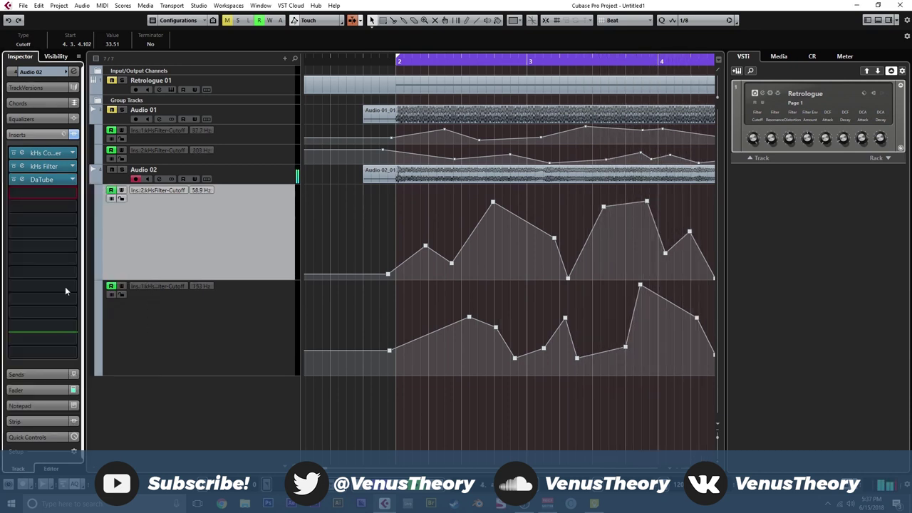
drag(534, 171, 664, 167)
scroll(661, 161, down, 3)
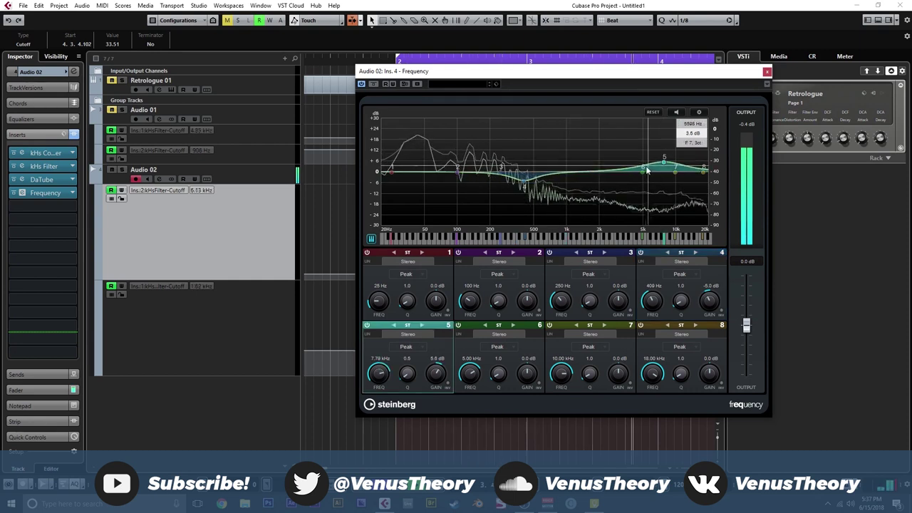
Step: Boost EQ band 2 by 5.3 dB at 97 Hz and set band 1 to a Cut 6 filter at 50 Hz
drag(457, 168, 456, 157)
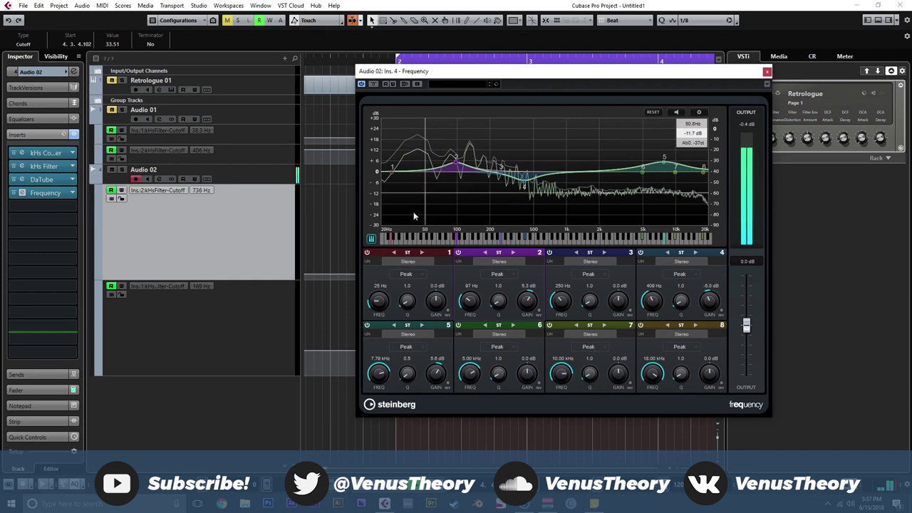
click(405, 287)
drag(378, 301, 380, 292)
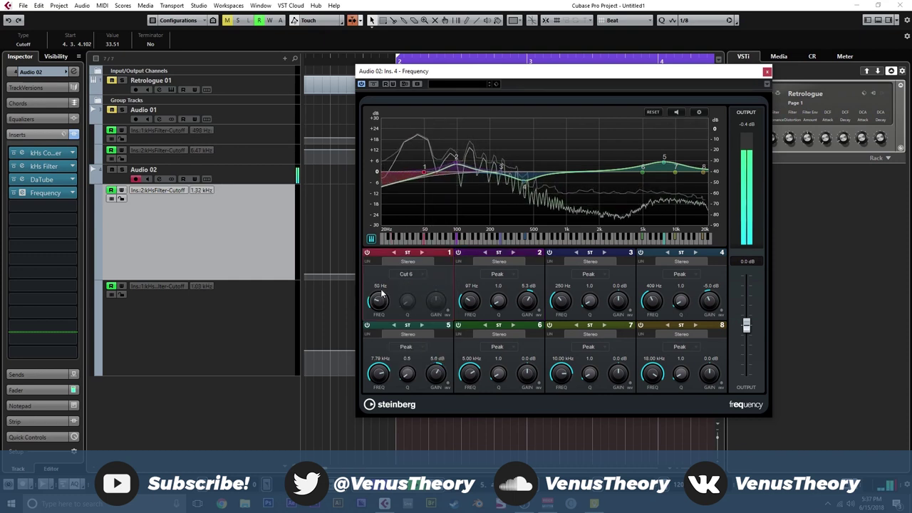
click(766, 71)
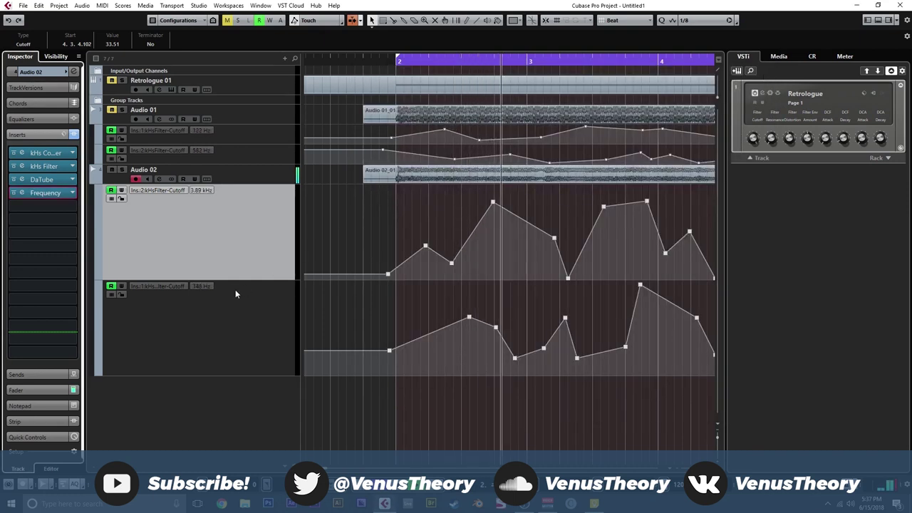
Step: Shrink both Audio 02 automation lanes together to a compact height
shift+click(257, 290)
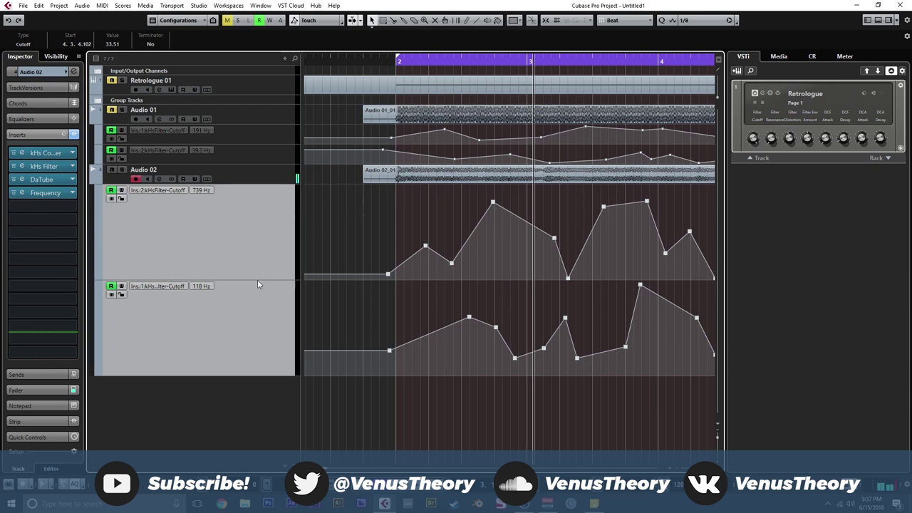
click(258, 280)
shift+click(263, 275)
drag(265, 275, 263, 202)
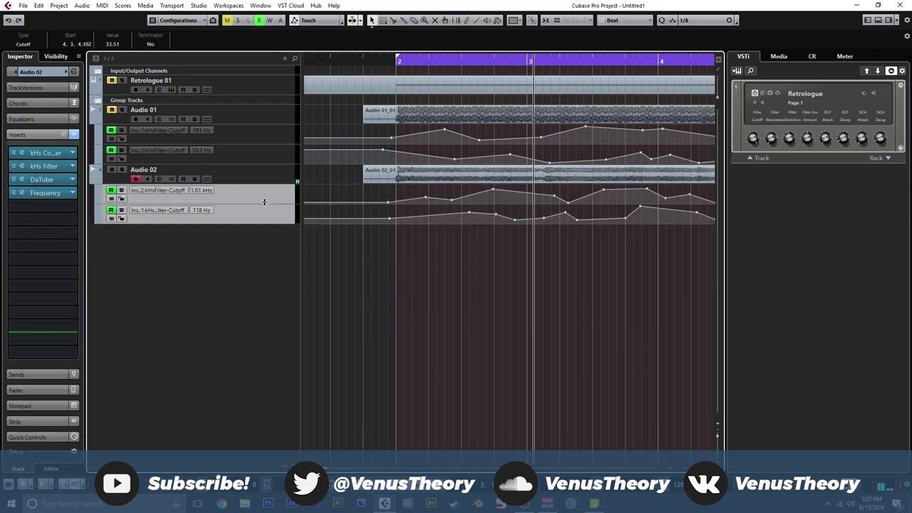
Step: Add a new audio track below Audio 02, route Audio 02's output to the thru group, and use that group as the new track's input
double_click(240, 255)
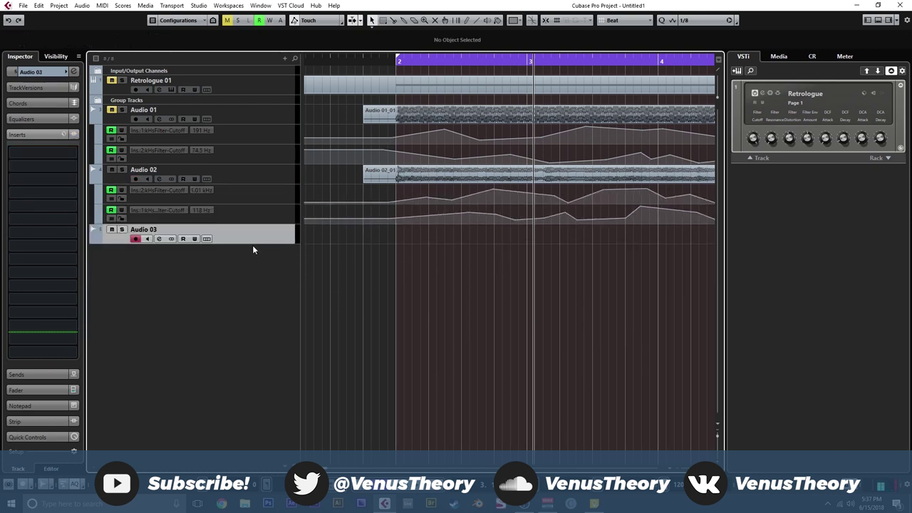
key(F3)
click(309, 69)
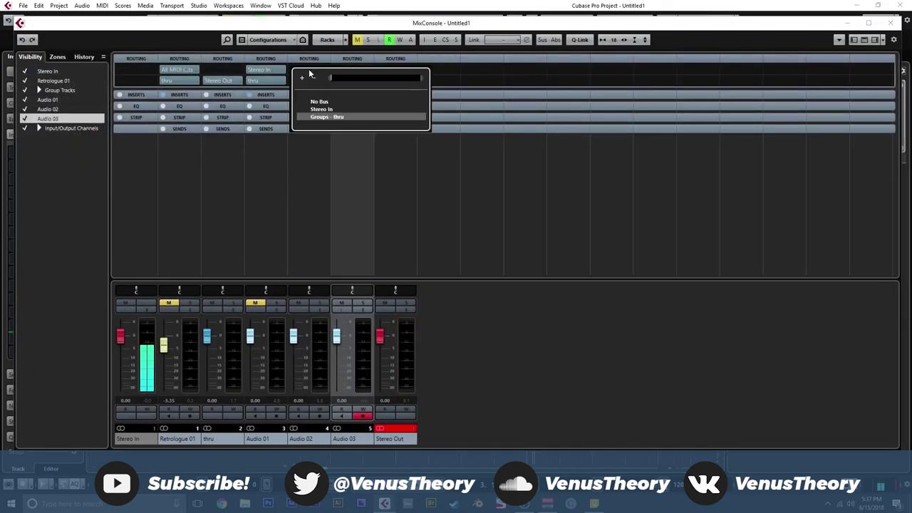
click(322, 109)
click(314, 80)
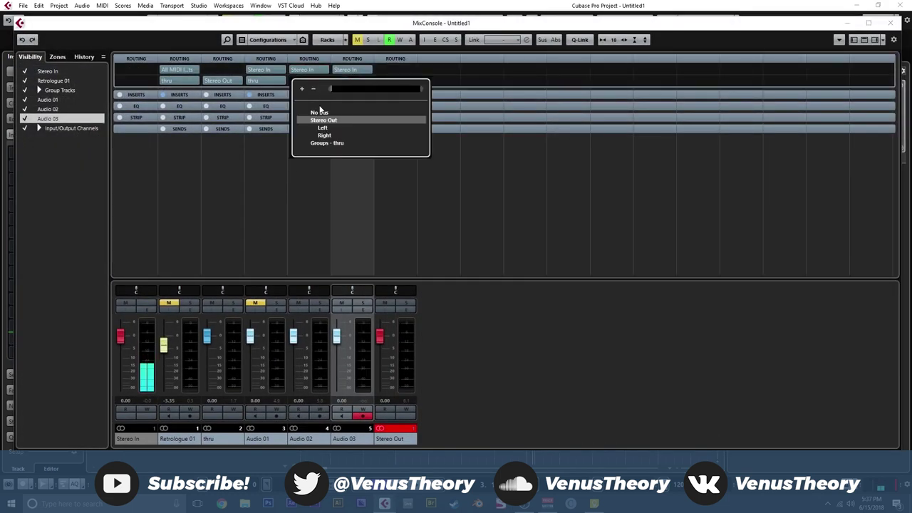
click(332, 144)
click(352, 69)
click(378, 118)
click(888, 23)
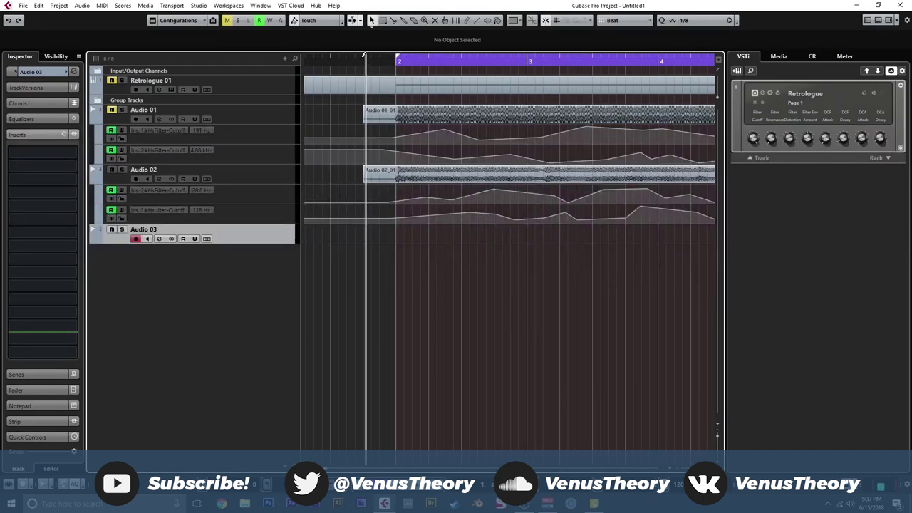
Step: Set the grid type to Bar and place the playhead at the start of bar 2
click(364, 56)
click(610, 21)
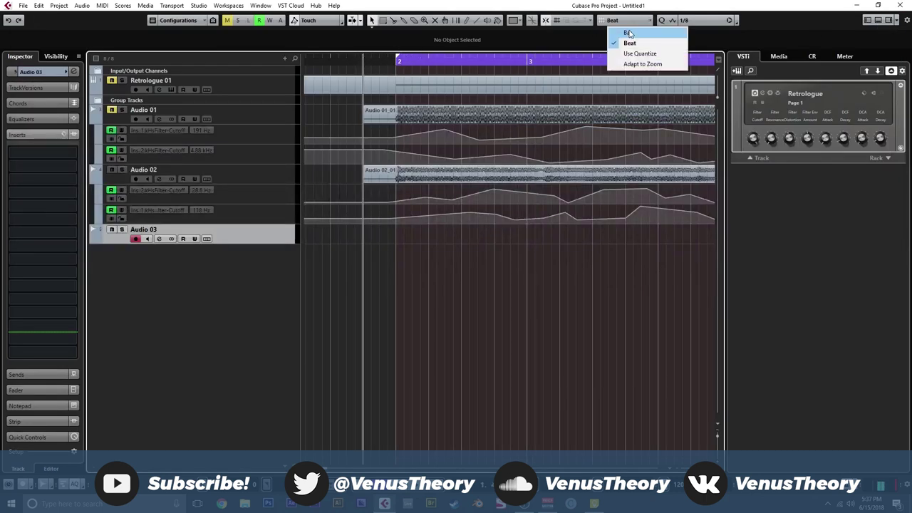
click(618, 32)
click(555, 21)
click(368, 66)
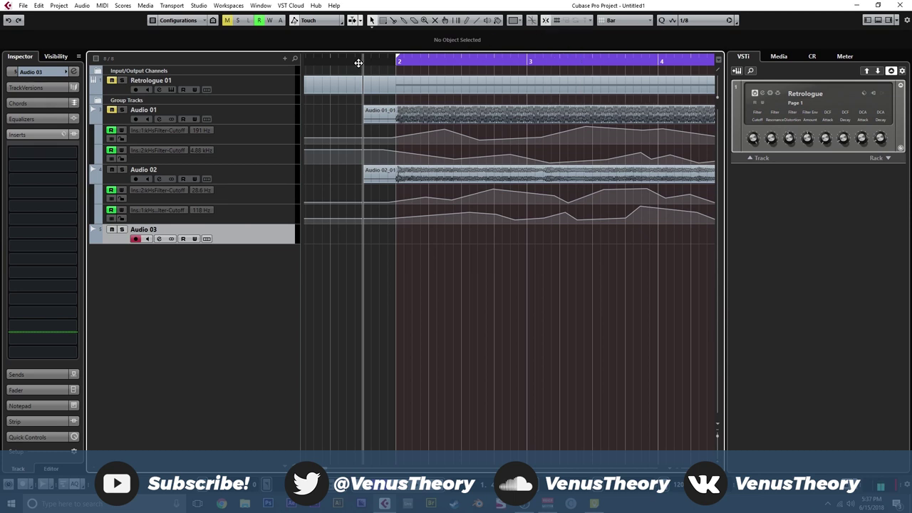
click(356, 63)
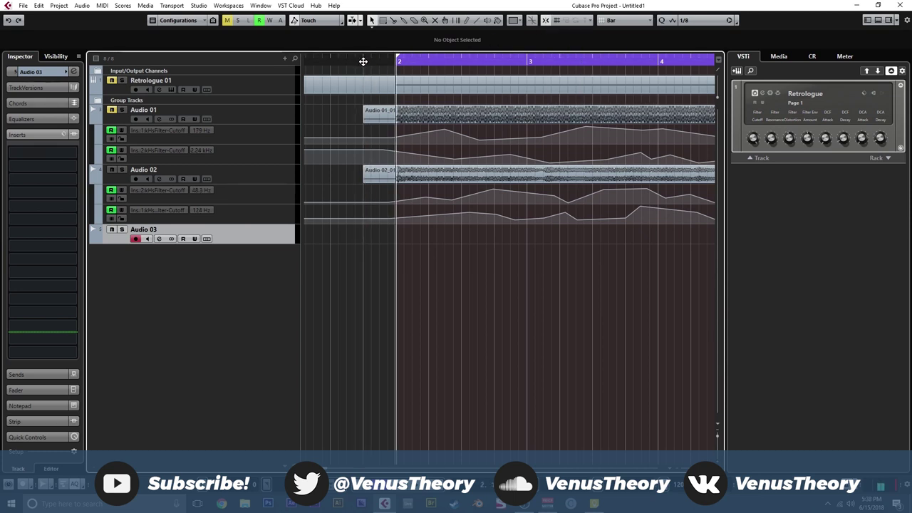
Step: Record Audio 02's output onto Audio 03 from beat 4 of bar 1, using the Beat grid type with cycle off
drag(362, 62, 389, 53)
click(623, 20)
click(625, 42)
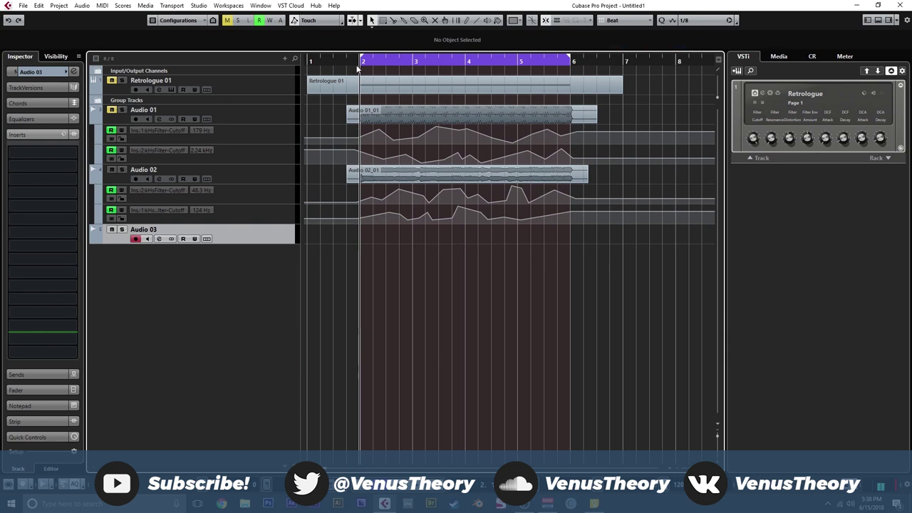
click(348, 62)
key(KP_Divide)
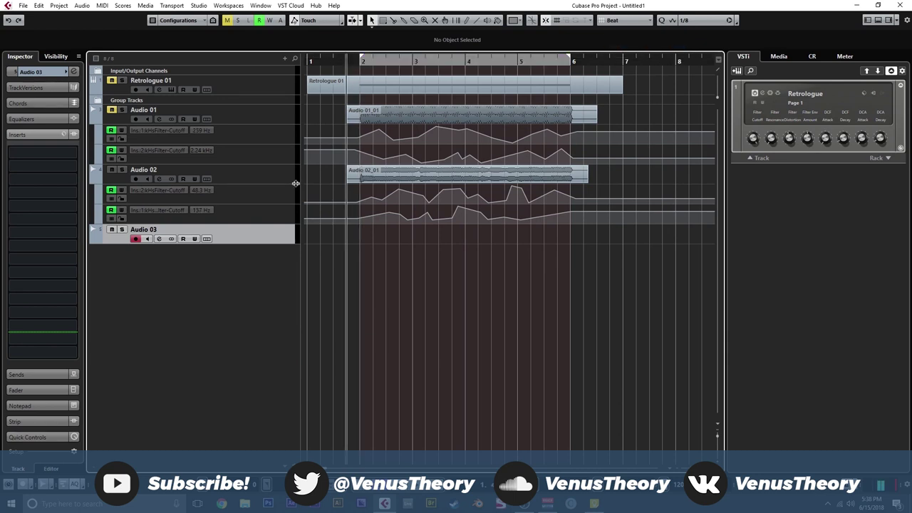
key(KP_Multiply)
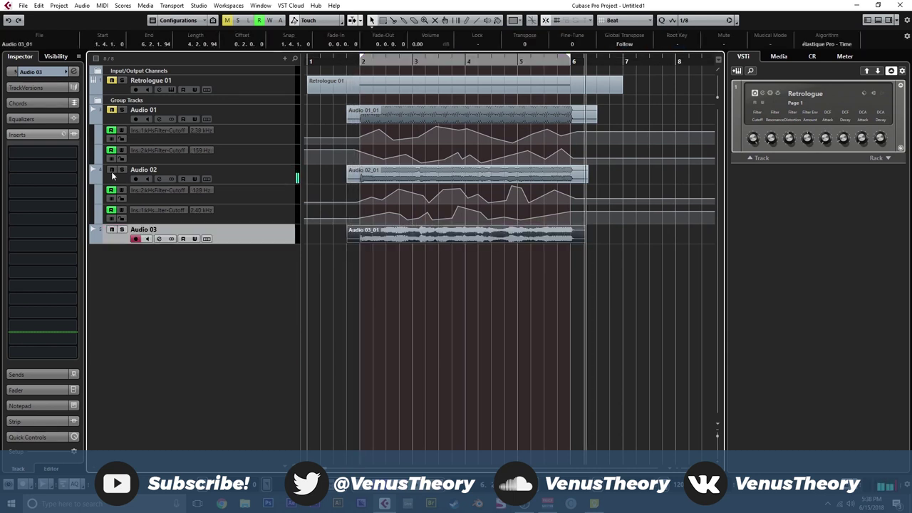
Step: Remove the DC offset from the new Audio 03 recording and play it back with Audio 02 muted
click(82, 6)
mouse_move(143, 72)
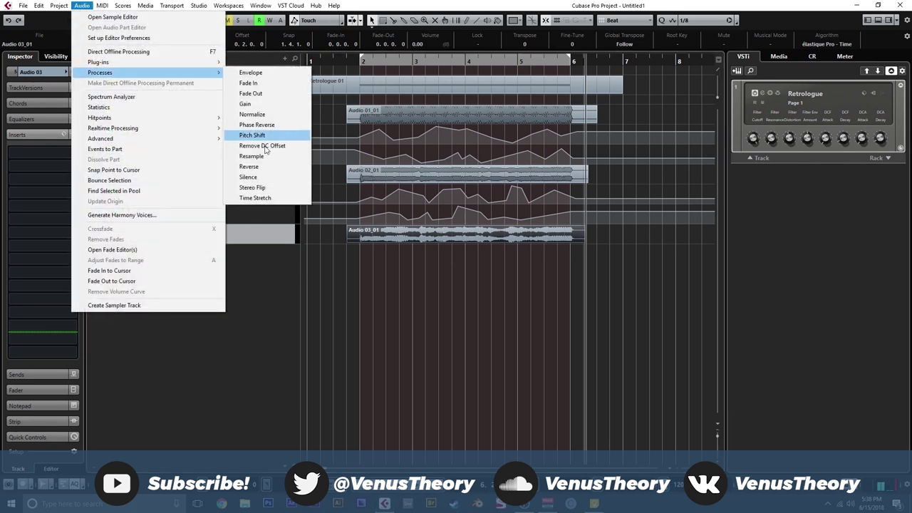
click(319, 163)
key(space)
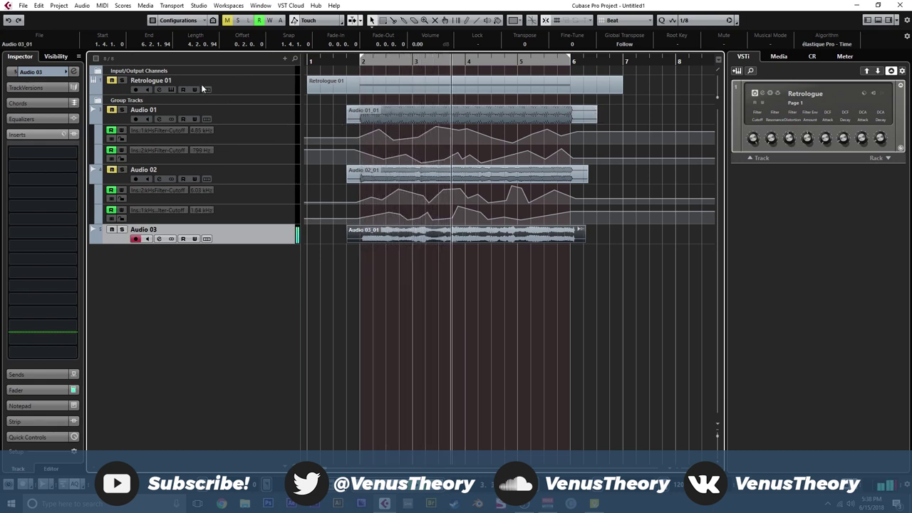
Step: Insert kHs Distortion and Snap Heap in the first two insert slots of Audio 03
click(60, 153)
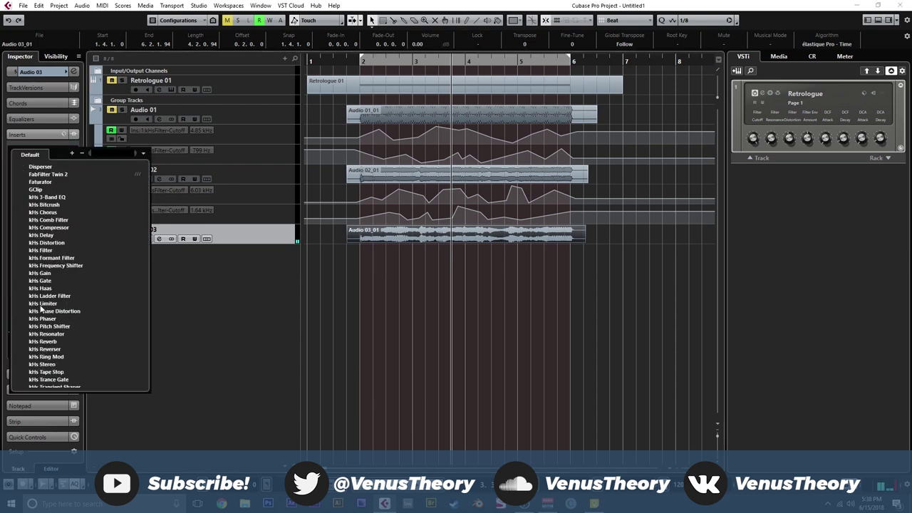
click(59, 243)
click(60, 166)
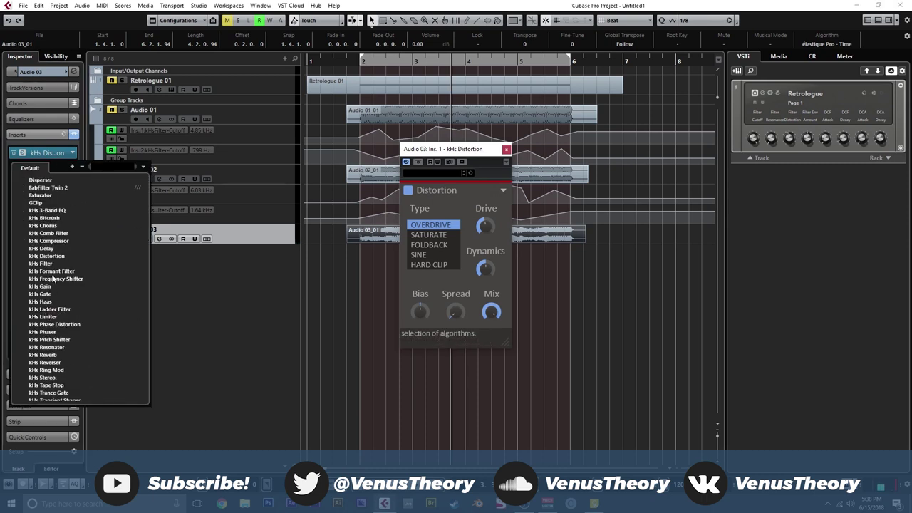
scroll(50, 269, down, 3)
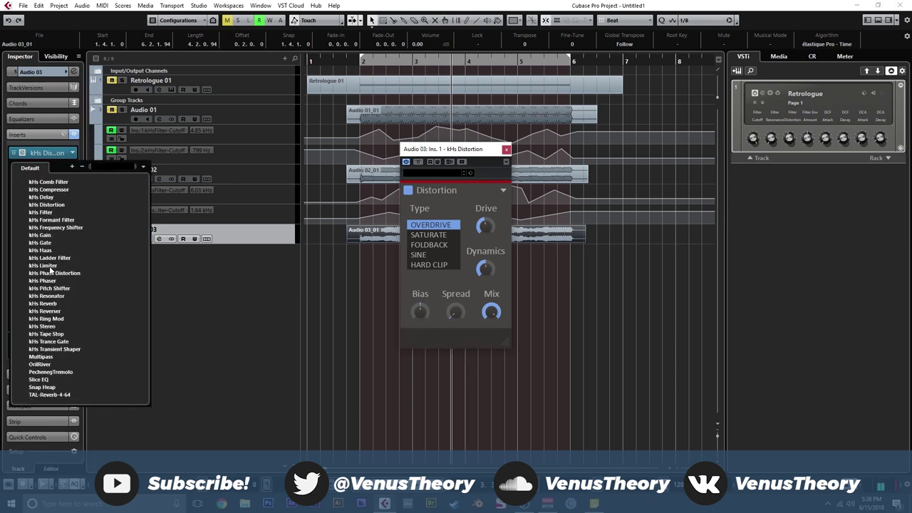
click(60, 387)
Step: Add a Filter to each of Snap Heap's first two buses and a disabled Faturator to the third
click(405, 212)
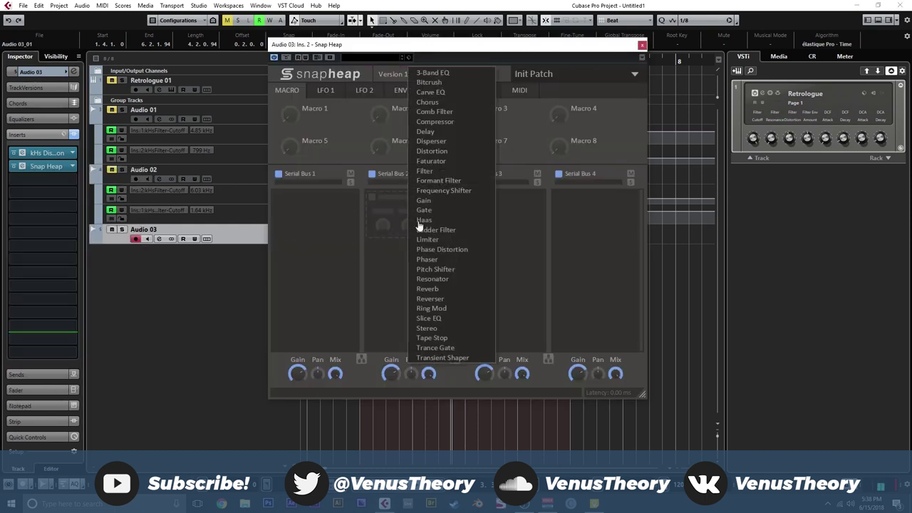
click(432, 172)
click(330, 211)
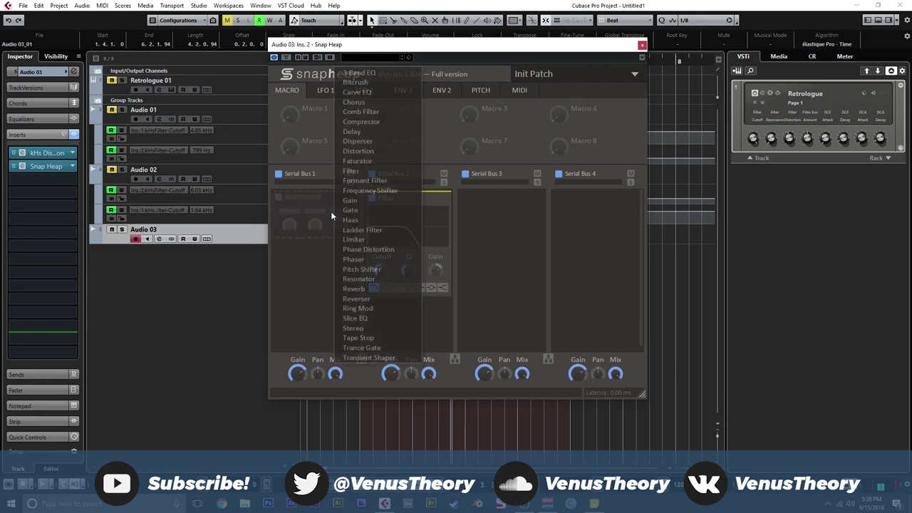
click(363, 171)
click(486, 217)
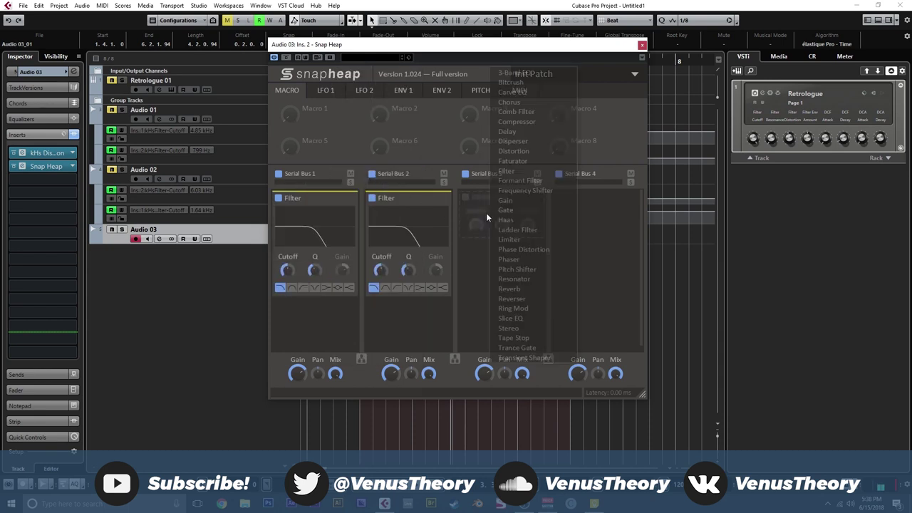
click(536, 161)
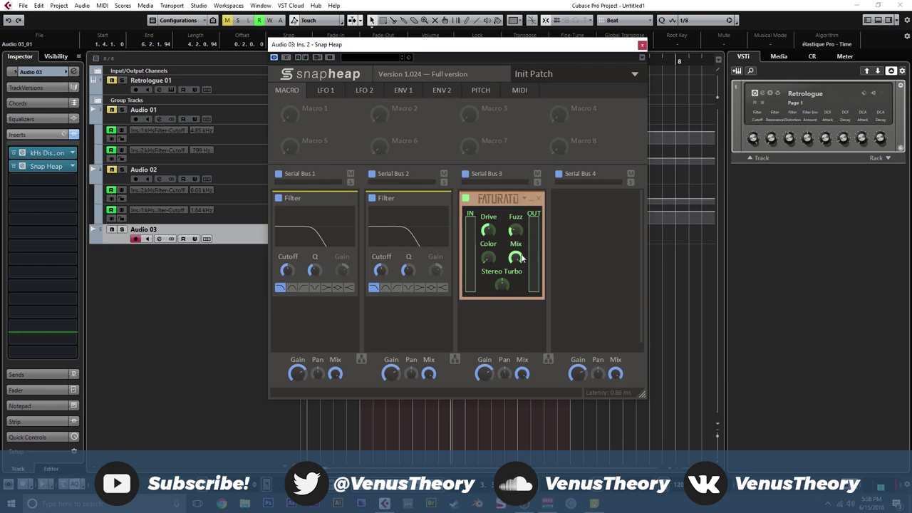
click(465, 198)
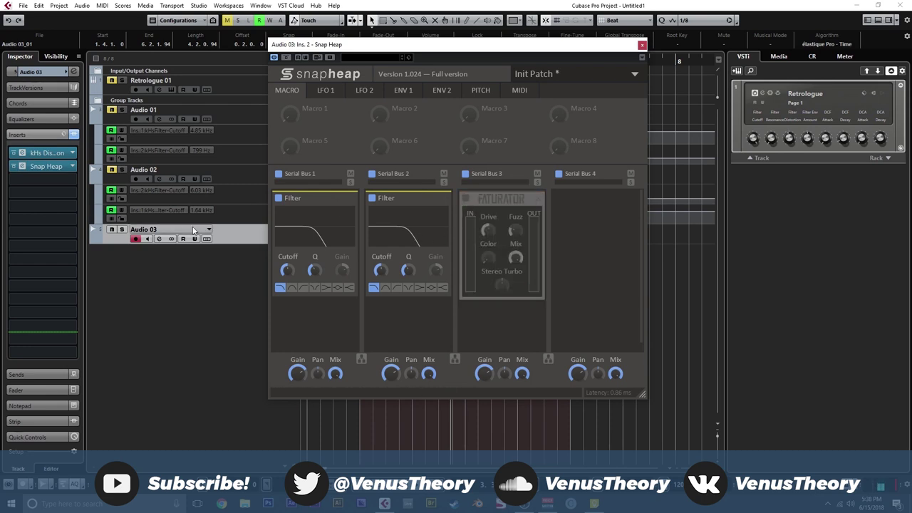
Step: Bypass Snap Heap, audition the Saturate type in kHs Distortion during playback, and settle on Overdrive
click(15, 168)
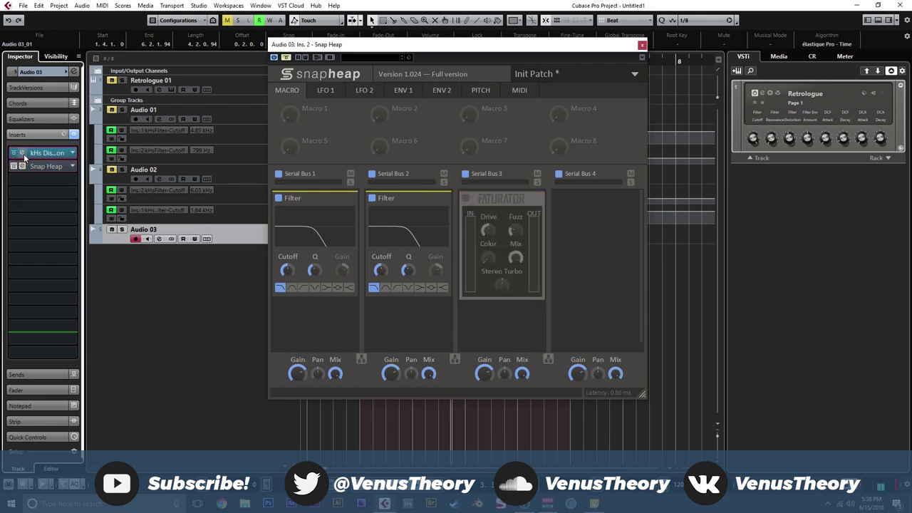
click(25, 155)
click(449, 236)
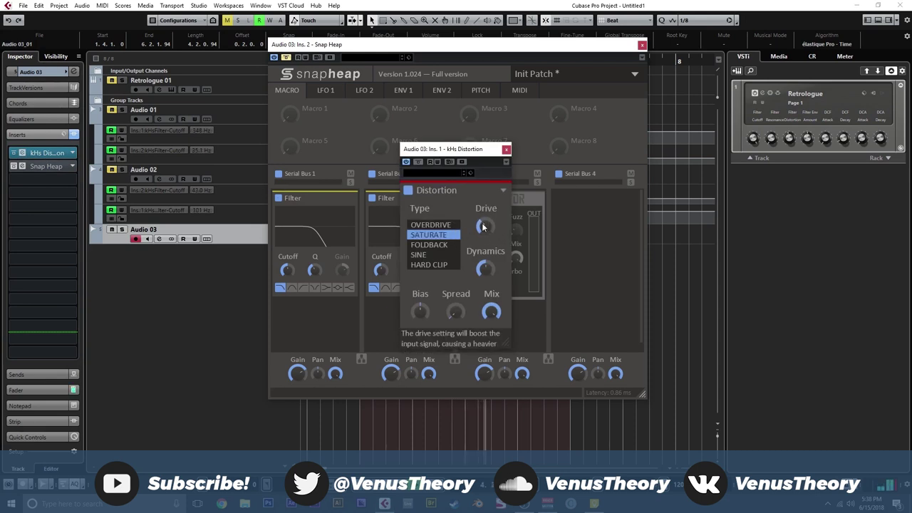
click(430, 225)
click(506, 149)
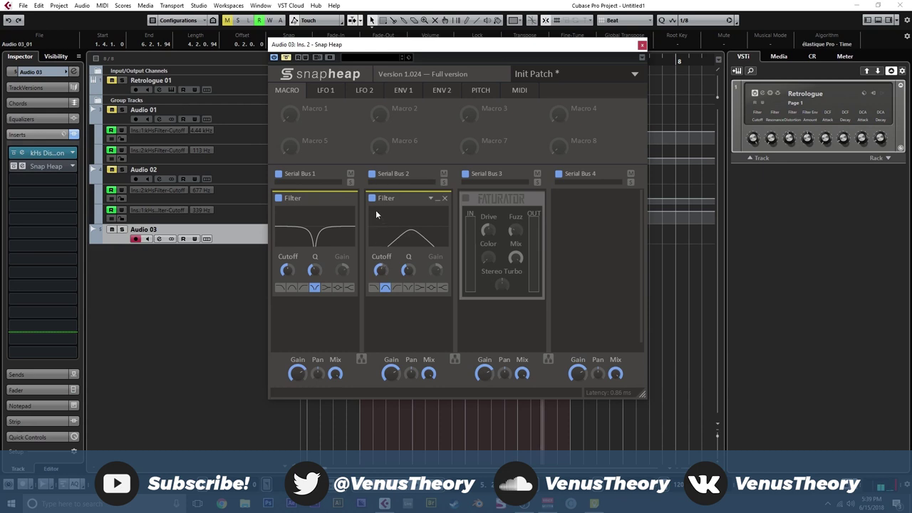
Step: Run Snap Heap's notch and band-pass filter buses in parallel, reactivate the plug-in and lower the notch cutoff
click(361, 360)
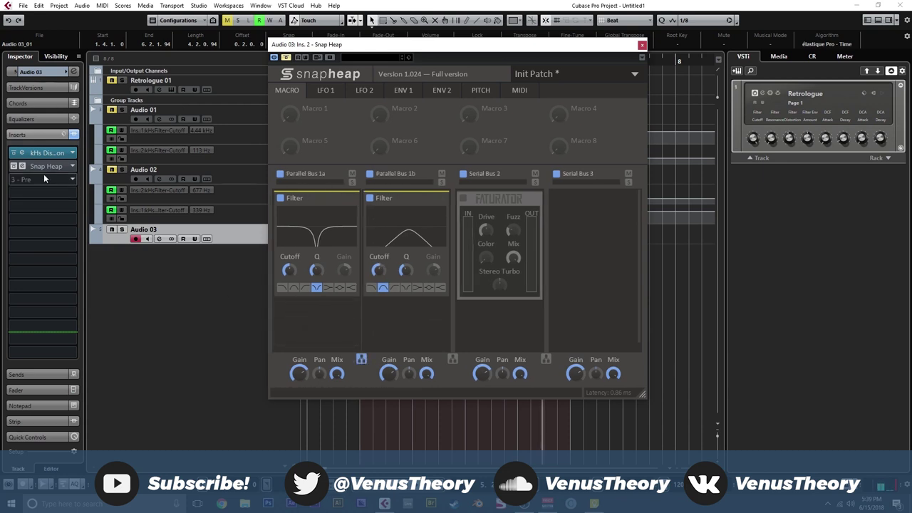
click(14, 167)
key(space)
drag(290, 270, 290, 296)
key(space)
drag(348, 45, 344, 182)
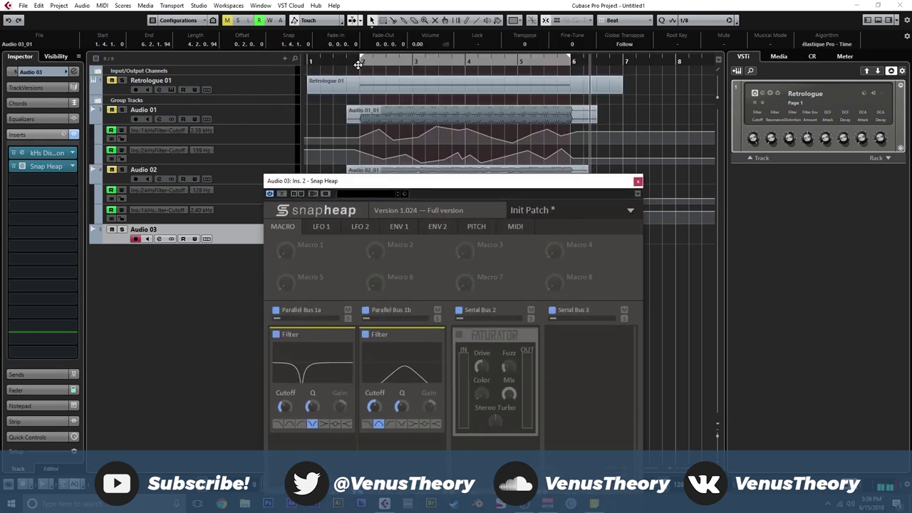
Step: Play from bar 2 while sweeping the cutoff of Snap Heap's band-pass filter
click(358, 64)
key(space)
mouse_move(374, 407)
mouse_down()
mouse_move(374, 421)
mouse_move(374, 401)
mouse_up()
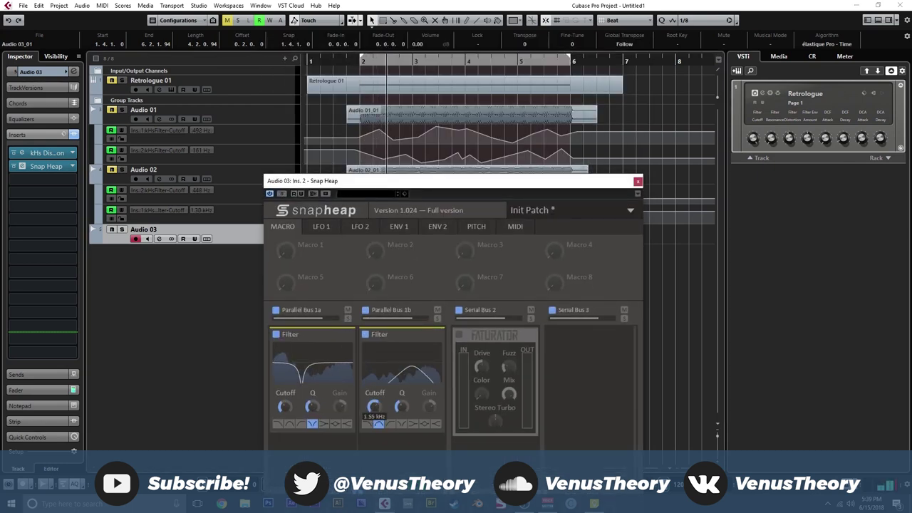
drag(394, 188, 394, 63)
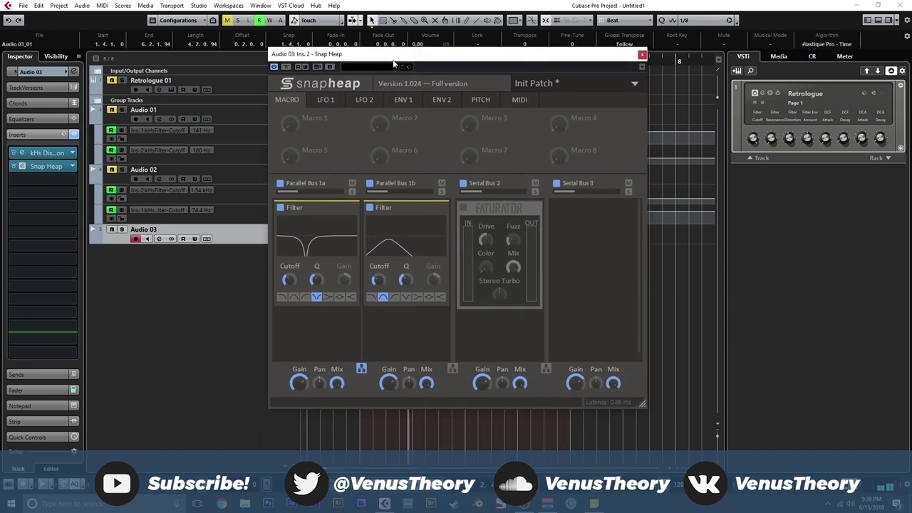
Step: Return Snap Heap's buses to serial, enable the Faturator and move the notch filter to Serial Bus 4
click(362, 369)
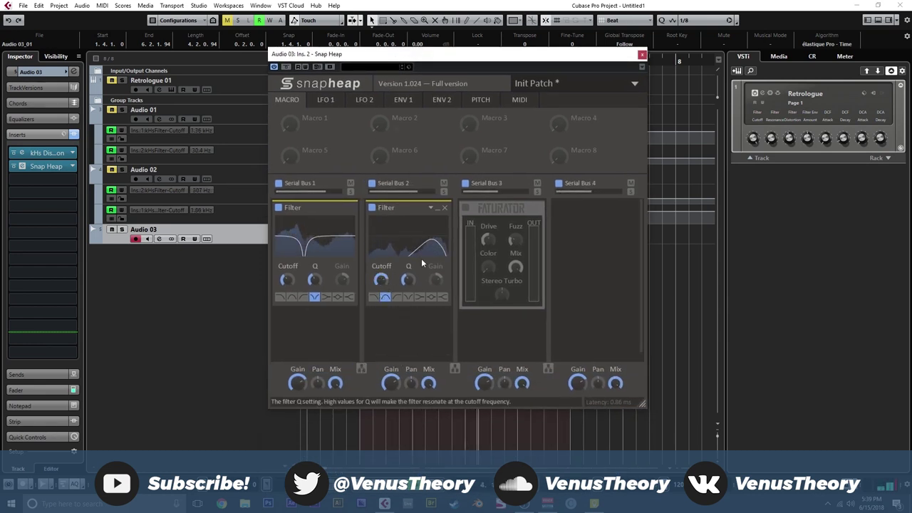
click(466, 208)
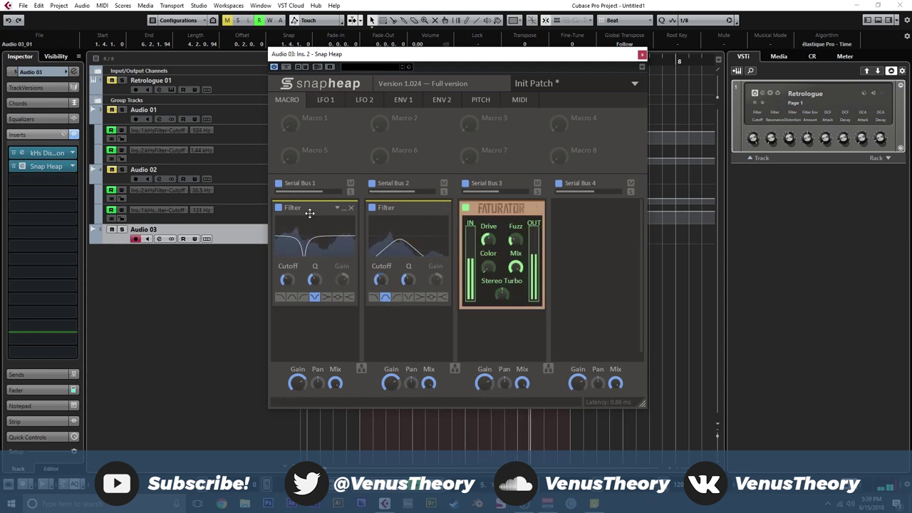
drag(310, 212, 550, 222)
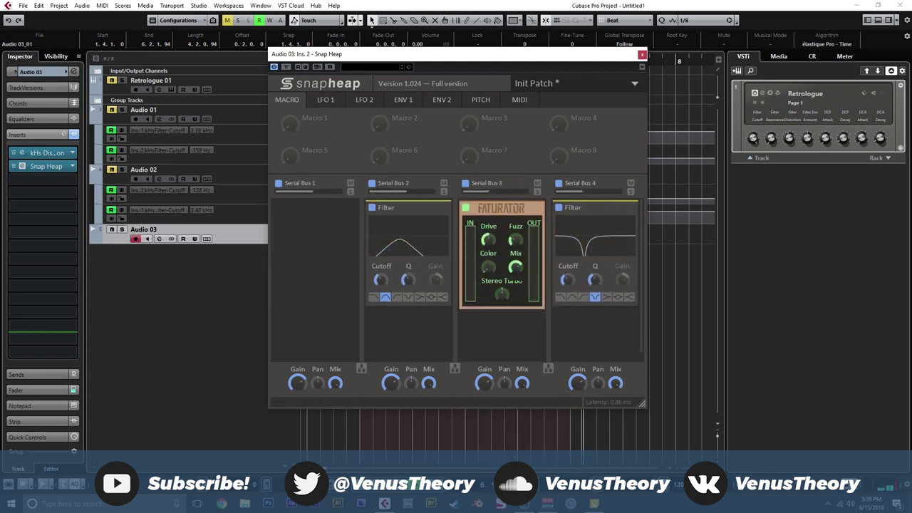
drag(444, 60, 436, 143)
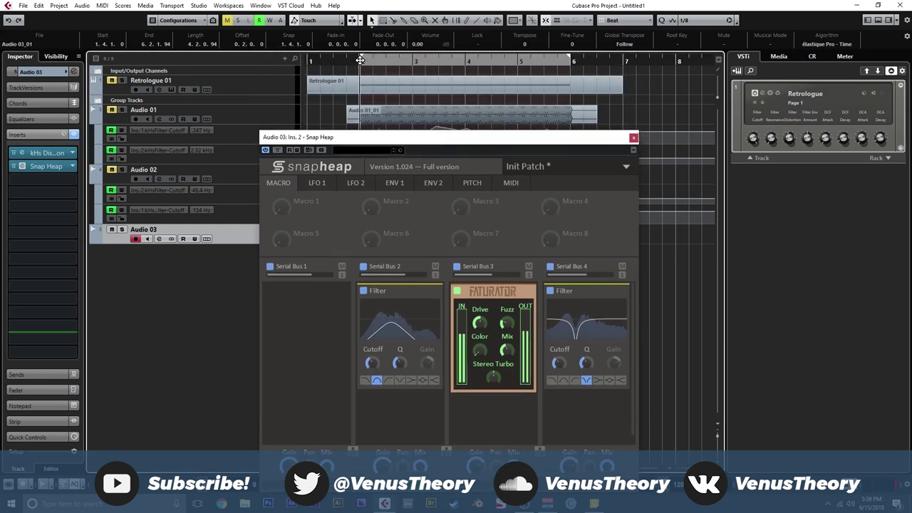
drag(428, 141, 340, 52)
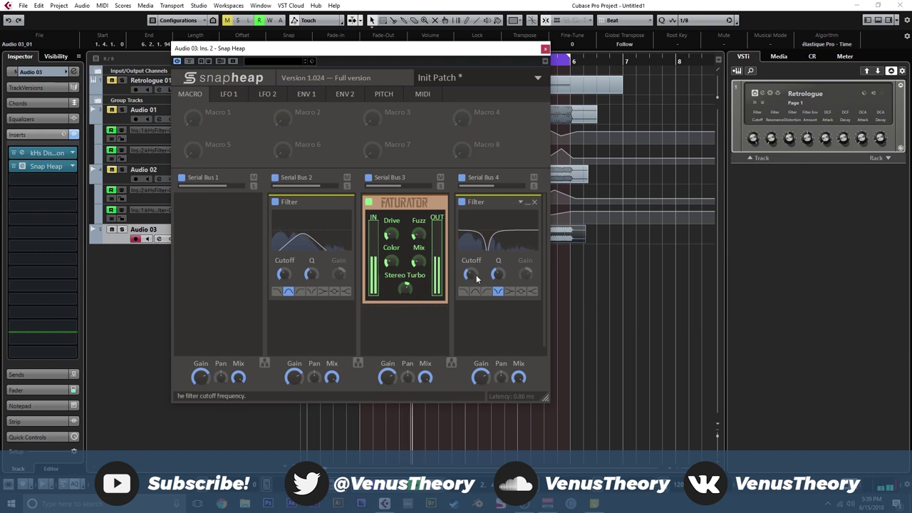
Step: Change the Serial Bus 2 filter to a notch and sweep the cutoffs of both Snap Heap filters during looped playback
mouse_move(475, 276)
mouse_down()
mouse_move(475, 248)
mouse_move(475, 269)
mouse_up()
drag(284, 275, 283, 299)
click(310, 292)
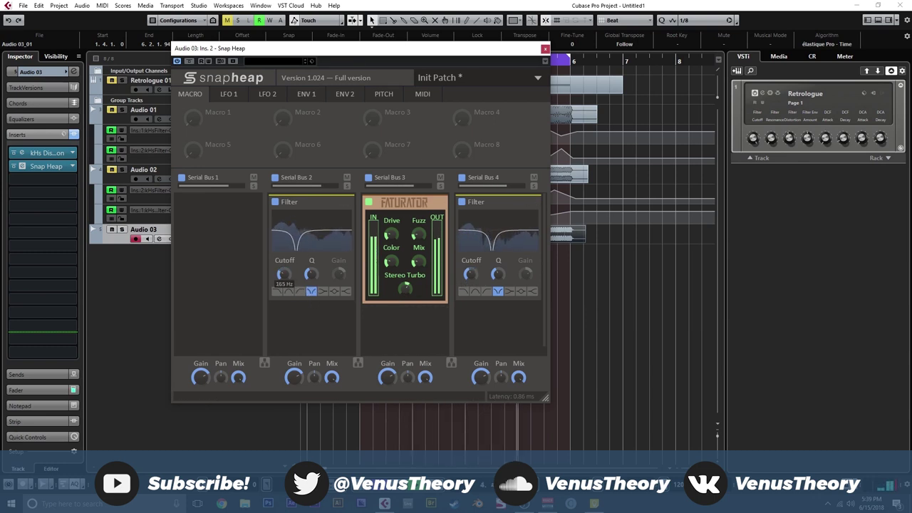
drag(469, 274, 469, 284)
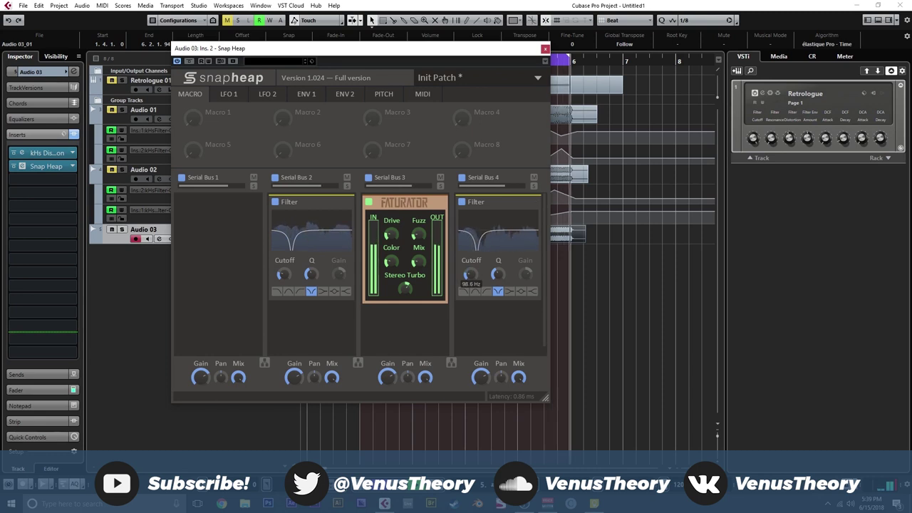
Step: Remove Snap Heap from Audio 03's second insert slot, discarding its changes
click(546, 48)
click(68, 168)
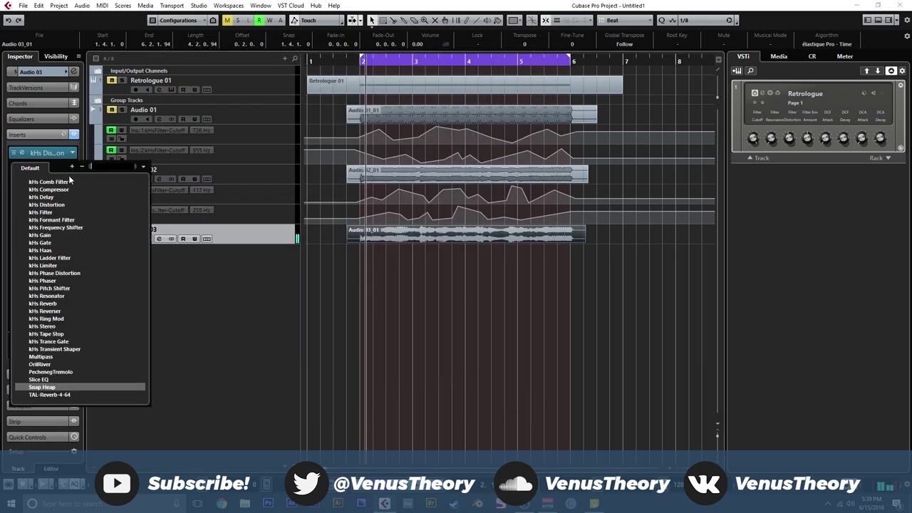
scroll(61, 183, up, 10)
click(61, 183)
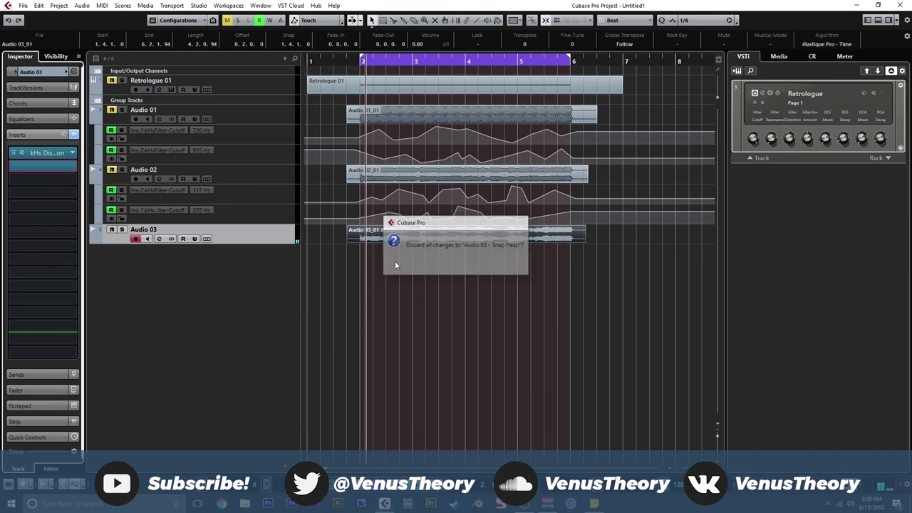
key(Return)
Step: Insert kHs Phaser in Audio 03's second slot and lower its cutoff during playback
click(49, 166)
scroll(63, 257, down, 5)
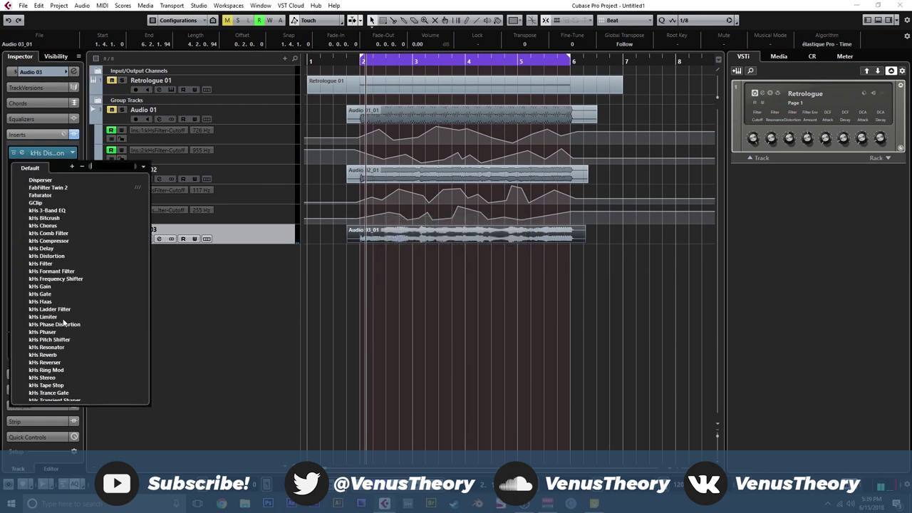
click(59, 332)
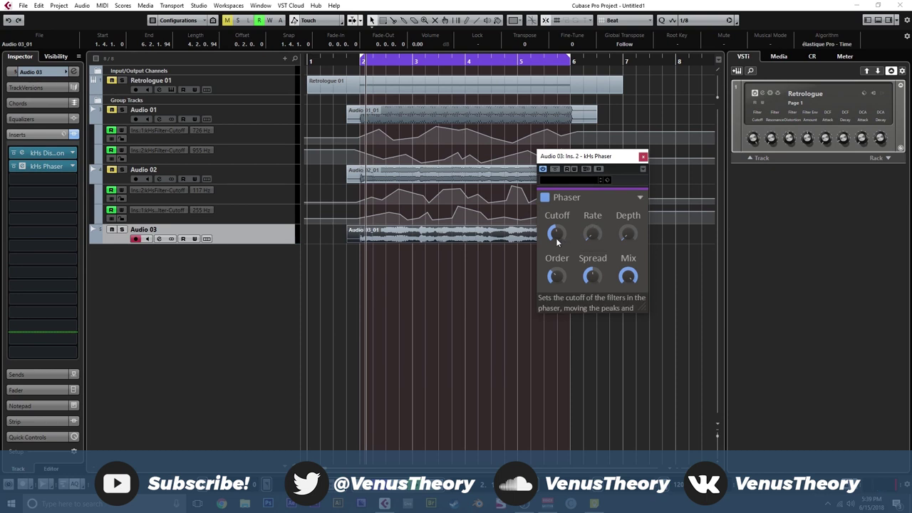
key(space)
mouse_move(556, 238)
mouse_down()
mouse_move(556, 206)
mouse_move(555, 258)
mouse_move(555, 248)
mouse_up()
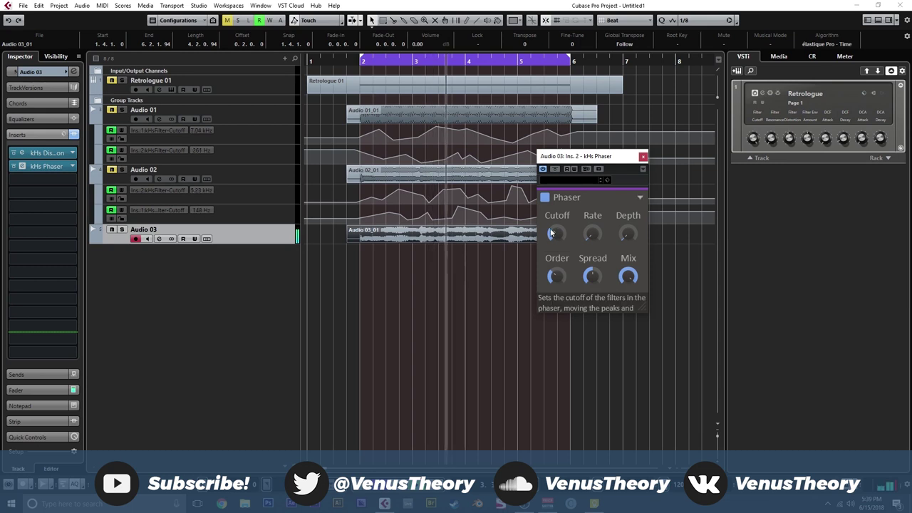
Step: Insert kHs Filter in Audio 03's third slot and duplicate it into the fourth slot
click(14, 175)
scroll(56, 321, down, 3)
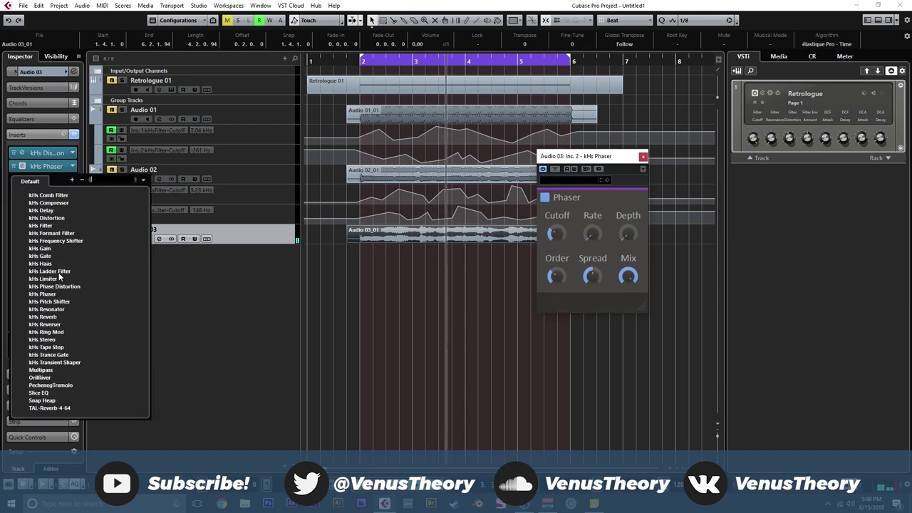
scroll(55, 325, up, 4)
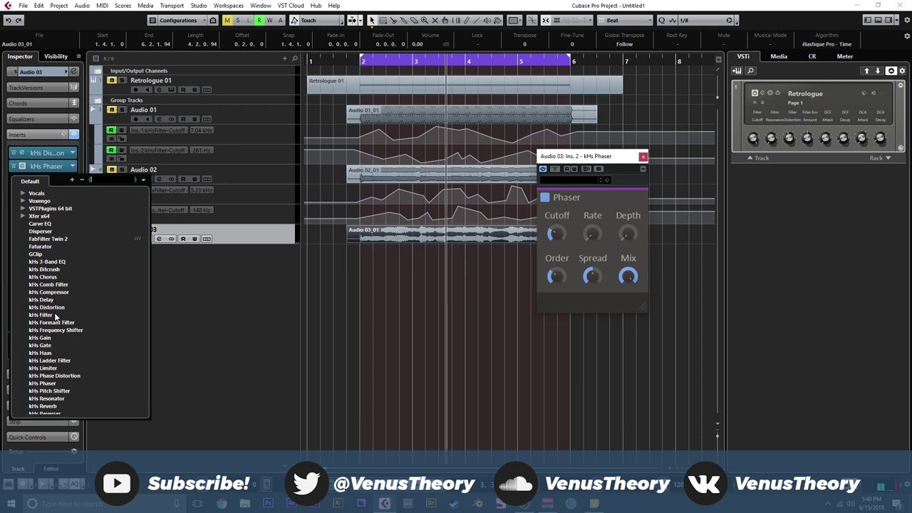
click(41, 314)
drag(54, 195, 33, 184)
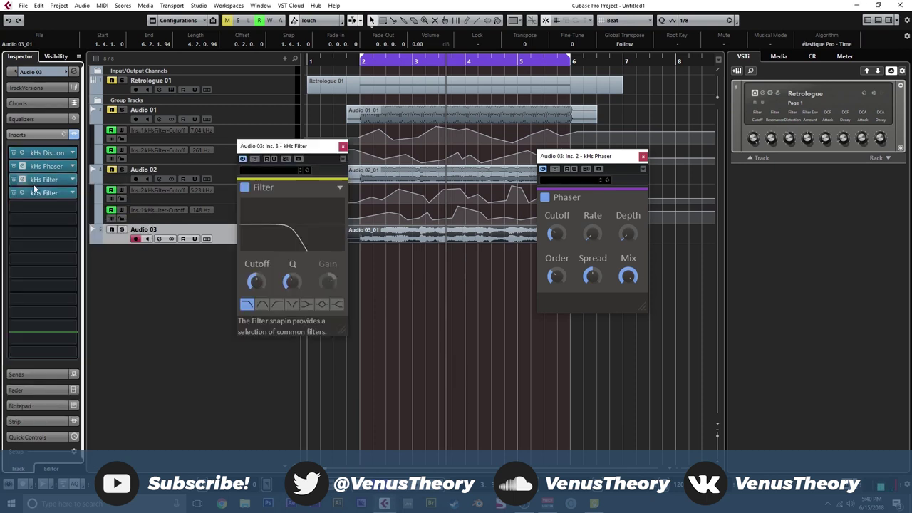
Step: Set the kHs Filters in Audio 03's third and fourth slots to notch and show both editors beside the phaser
click(291, 304)
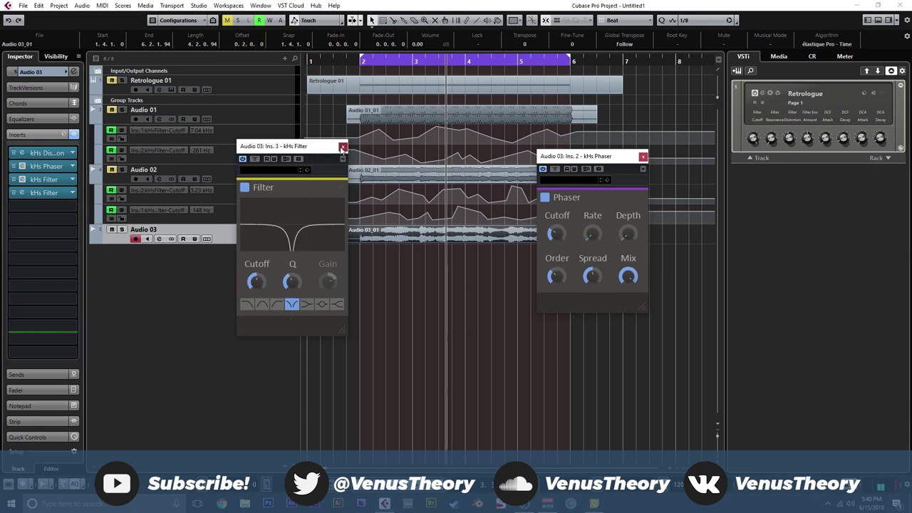
click(342, 149)
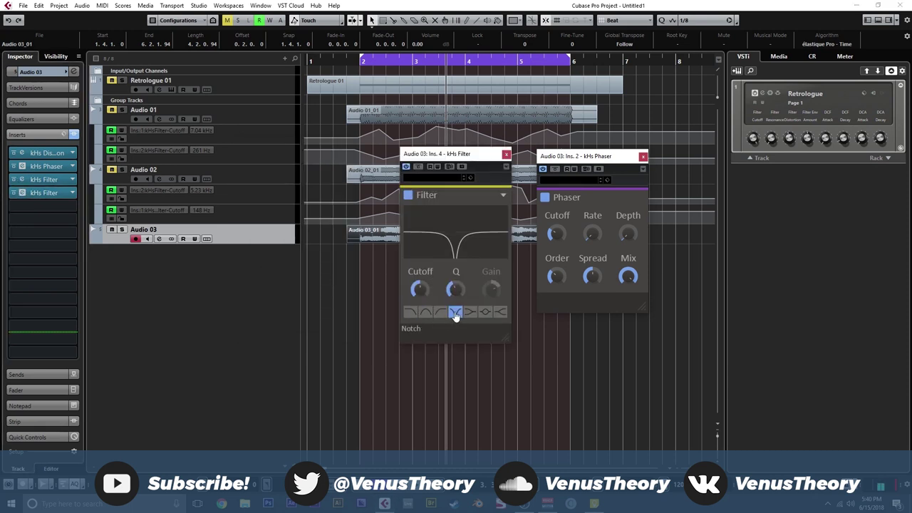
click(505, 155)
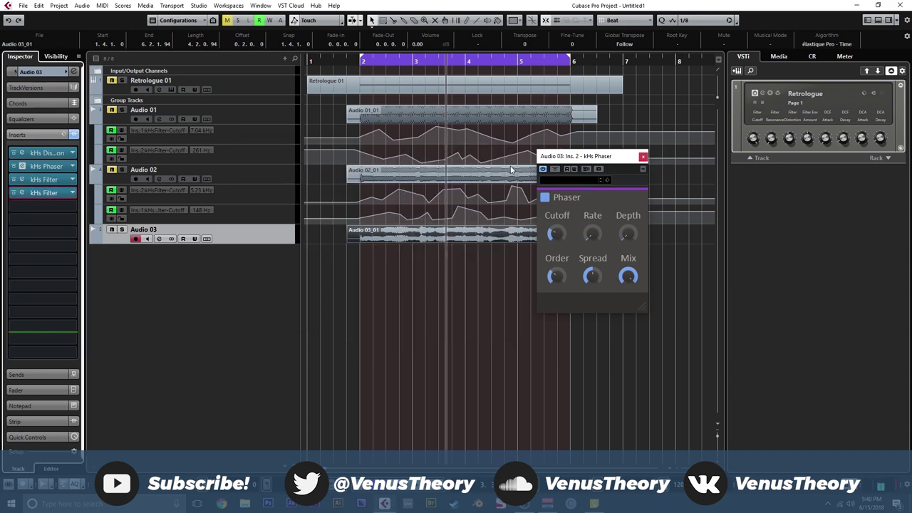
click(21, 180)
click(22, 192)
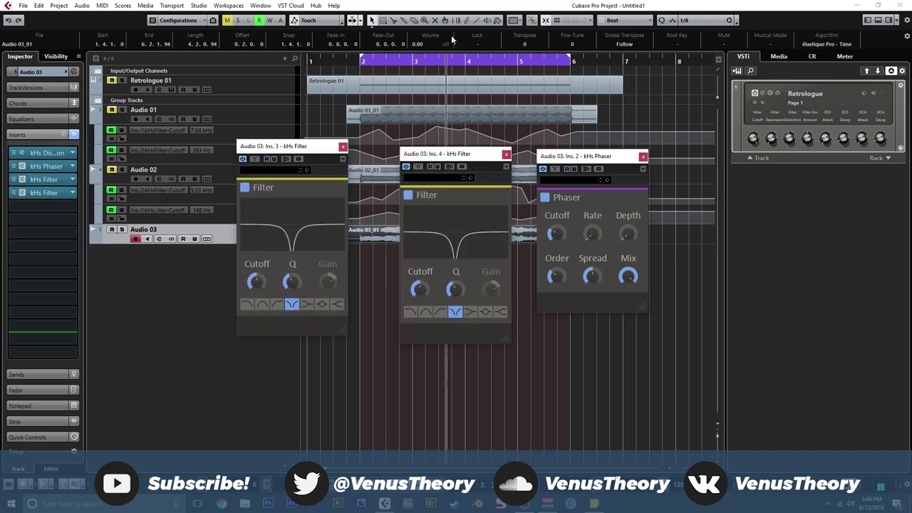
Step: Write-enable the phaser and both filters, touch their cutoffs during playback to create automation lanes, and stop writing automation
click(350, 60)
click(576, 168)
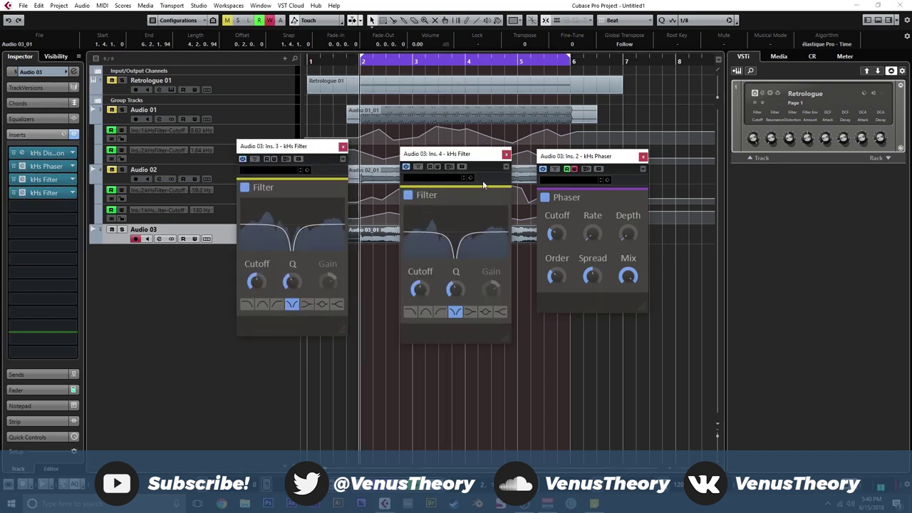
click(273, 159)
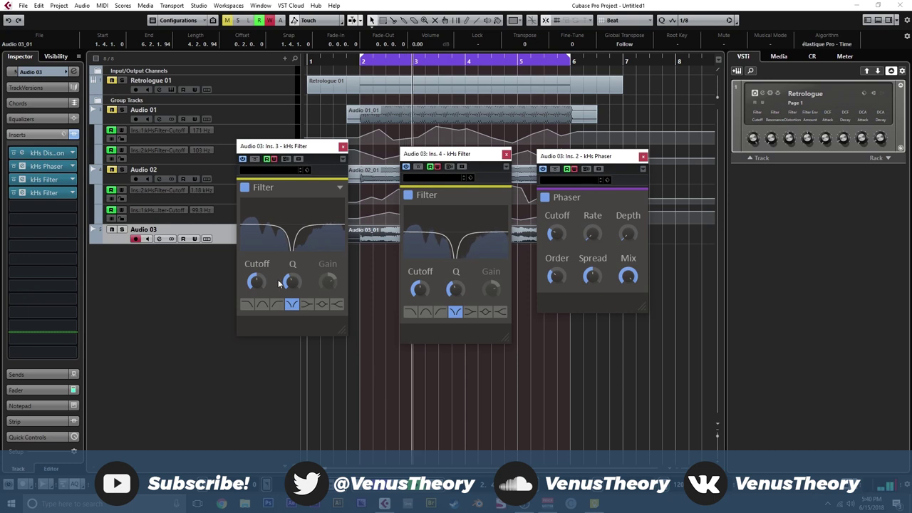
click(260, 281)
click(424, 290)
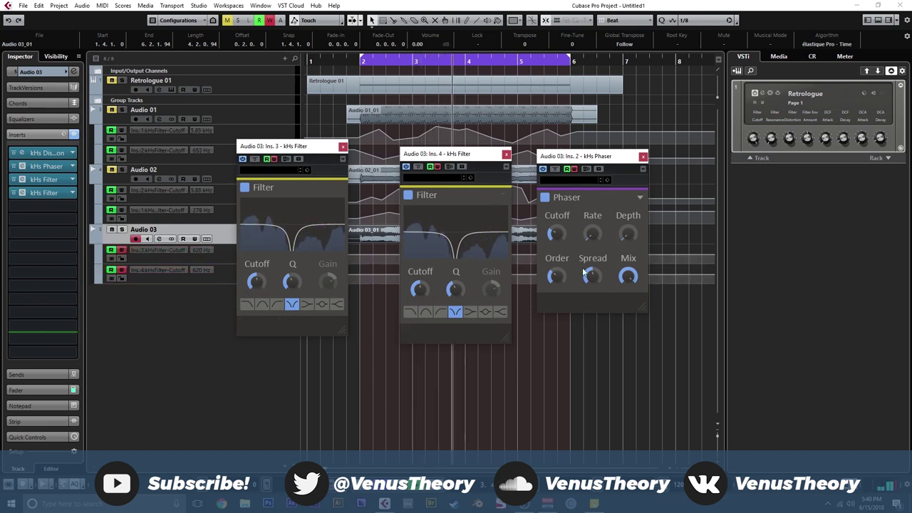
click(564, 234)
key(space)
click(575, 169)
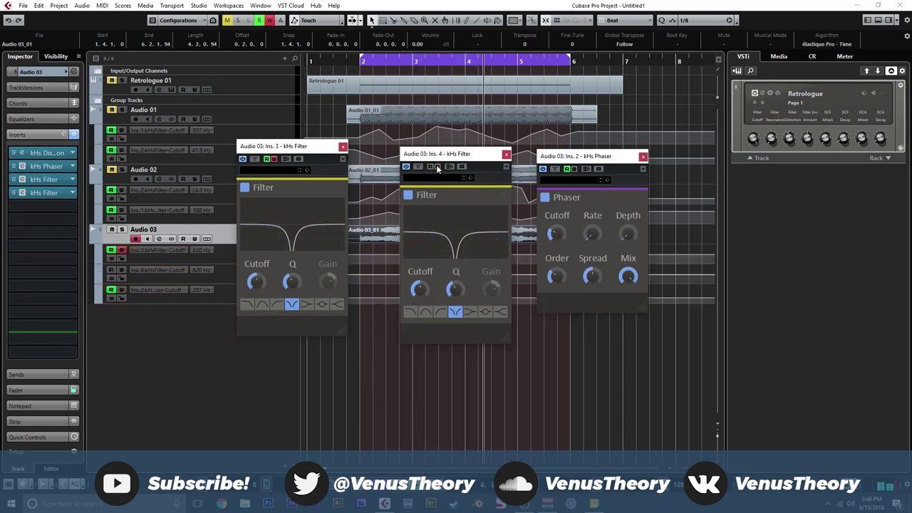
Step: Close the three plug-in editors and enlarge Audio 03's three cutoff automation lanes
click(644, 156)
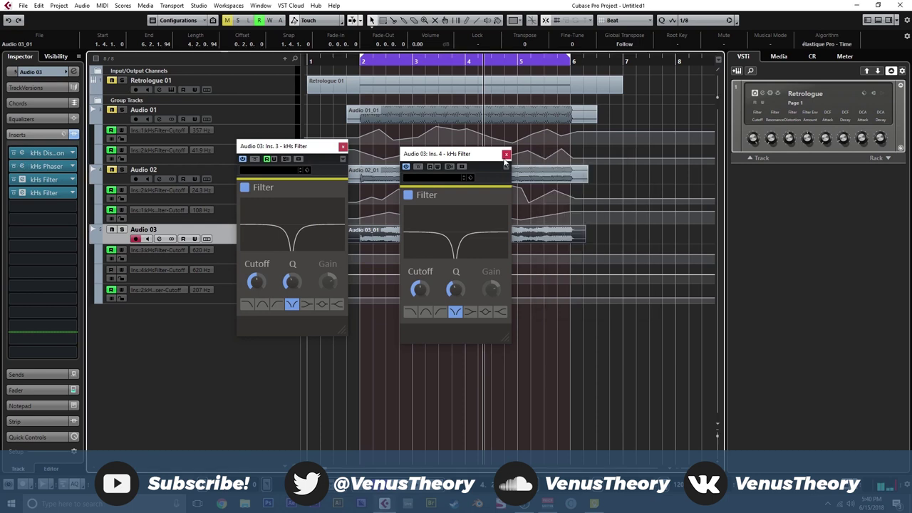
click(506, 153)
click(342, 146)
click(260, 258)
shift+click(251, 293)
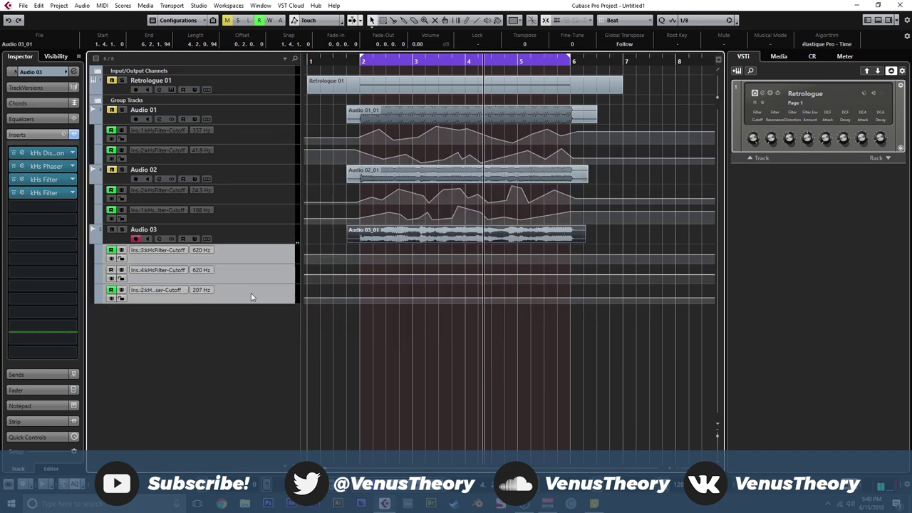
drag(258, 263, 253, 298)
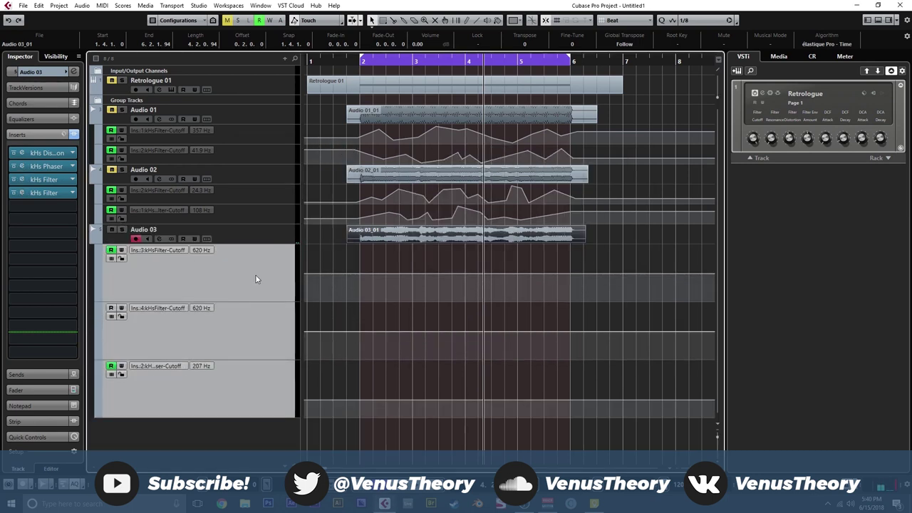
click(252, 381)
Step: Bypass the phaser and the fourth-slot filter, and clear the recorded points from the third-slot filter's cutoff lane
click(13, 166)
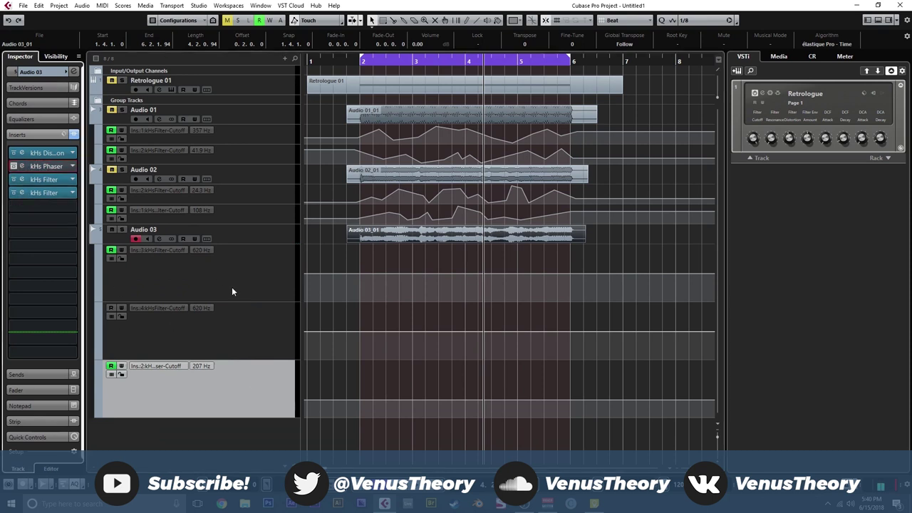
key(Up)
key(Up)
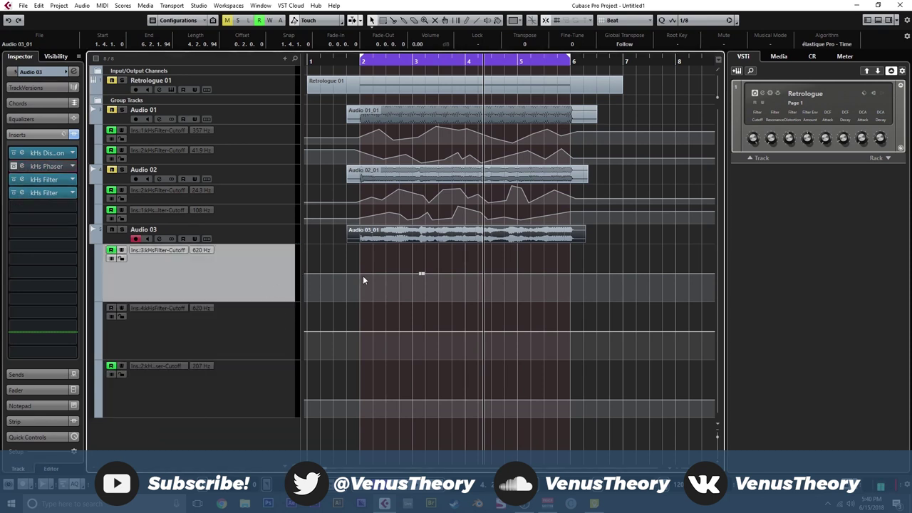
key(h)
key(h)
key(h)
drag(440, 264, 300, 321)
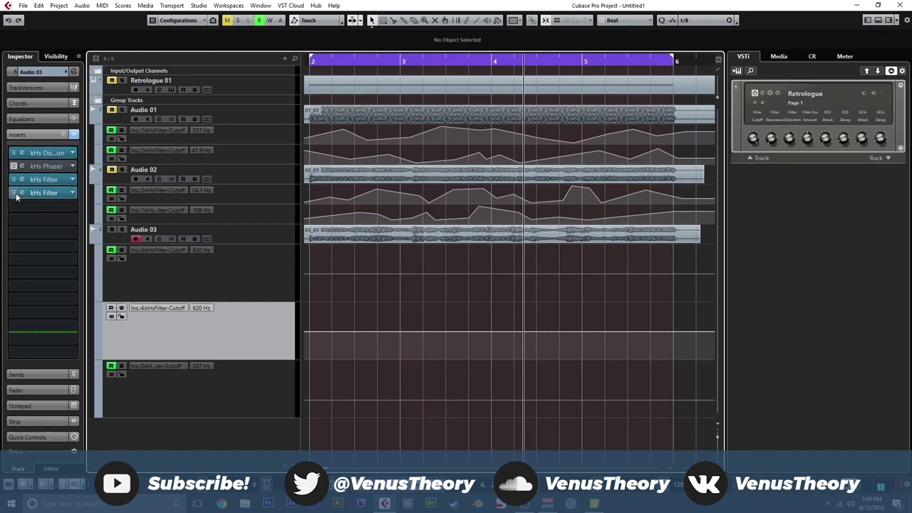
click(254, 266)
scroll(381, 271, left, 2)
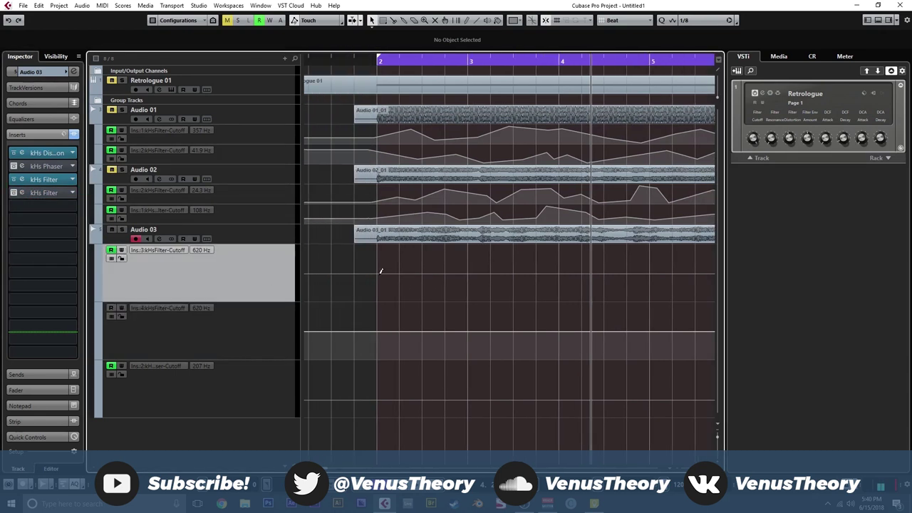
Step: Draw the third-slot filter's cutoff curve from just before bar 2 to a 0.00 point at about 3.2.1, and play it
click(376, 288)
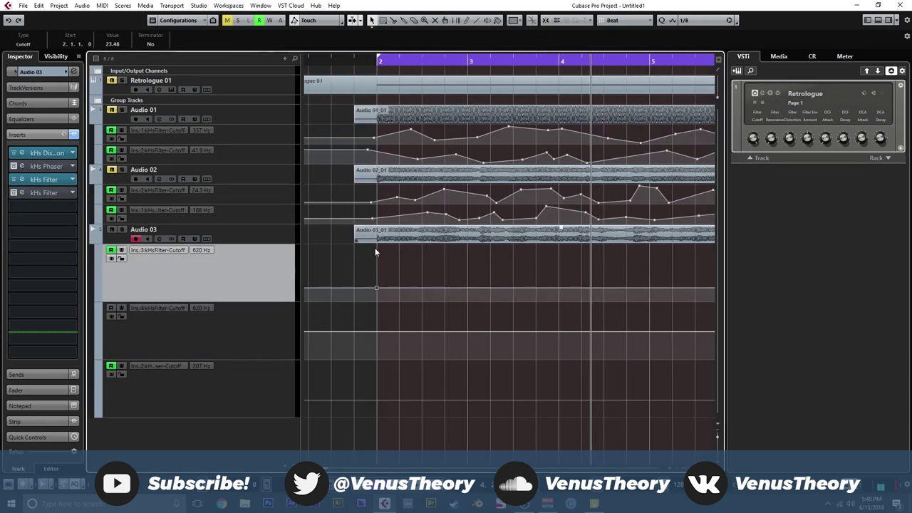
mouse_move(376, 288)
mouse_down()
mouse_move(372, 262)
mouse_move(429, 278)
mouse_move(470, 262)
mouse_move(496, 276)
mouse_move(496, 302)
mouse_up()
click(364, 60)
key(space)
key(h)
key(h)
key(h)
key(h)
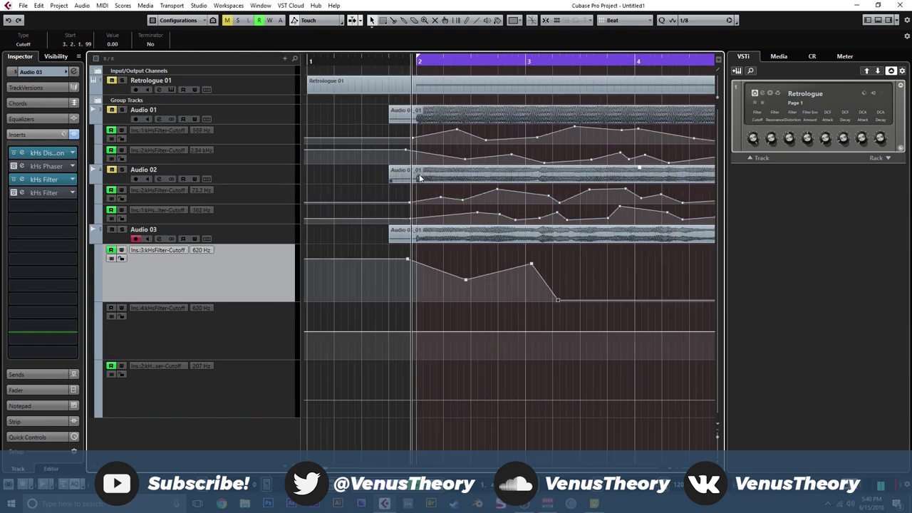
Step: Add cutoff peaks and dips to the third-slot filter through bars 3 and 4, with a 0.00 dip at about 4.2.3
scroll(556, 260, right, 3)
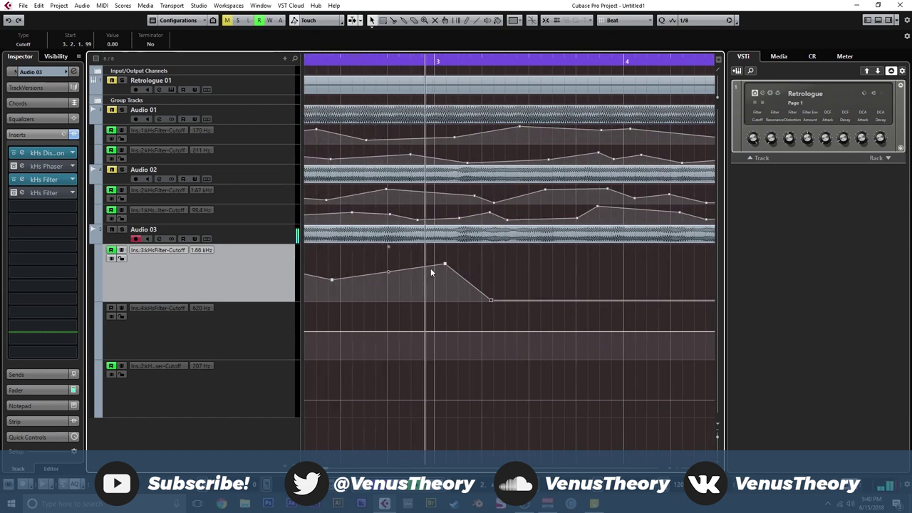
drag(430, 267, 425, 282)
drag(546, 300, 586, 259)
drag(433, 258, 439, 277)
drag(461, 276, 466, 265)
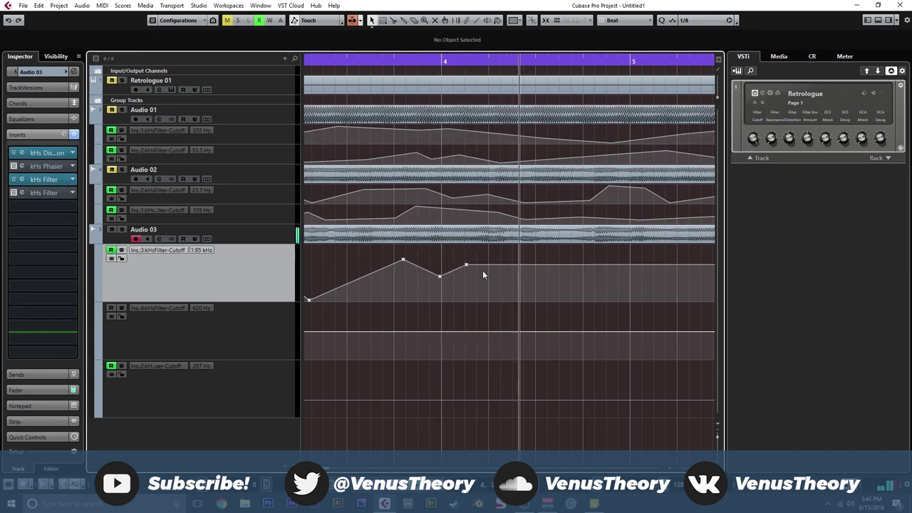
click(487, 270)
mouse_move(505, 280)
mouse_down()
mouse_move(517, 302)
mouse_move(552, 277)
mouse_up()
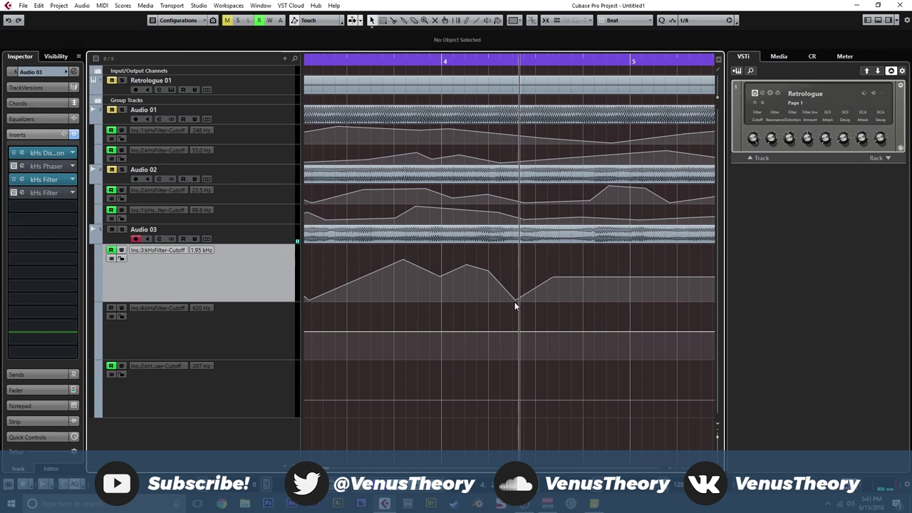
drag(516, 305, 524, 306)
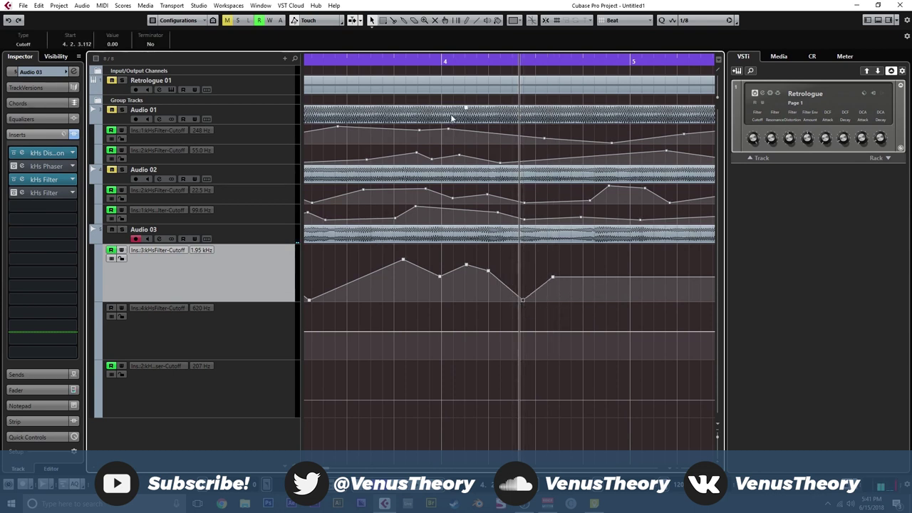
Step: Play from bar 4 and extend the third-slot filter's cutoff curve to a 23.48 point just after bar 5
click(447, 61)
key(space)
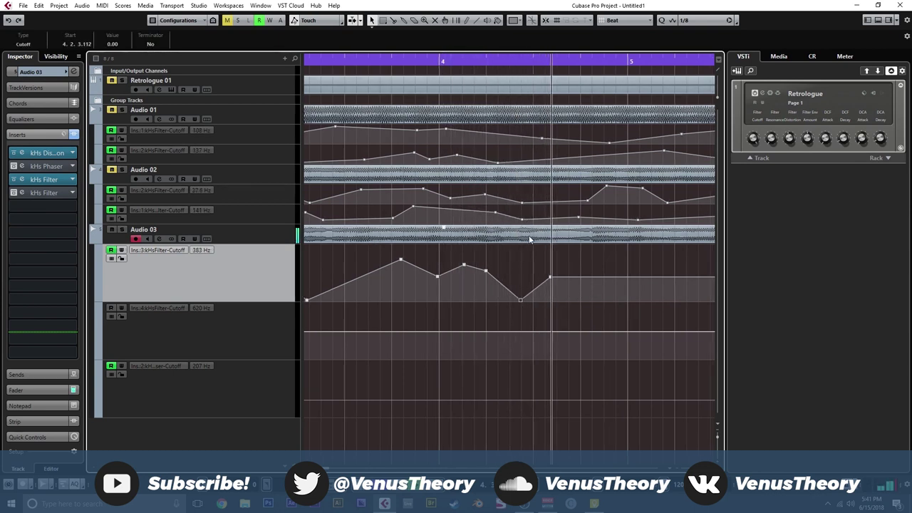
scroll(338, 274, left, 2)
drag(389, 274, 449, 271)
click(425, 265)
drag(459, 271, 472, 288)
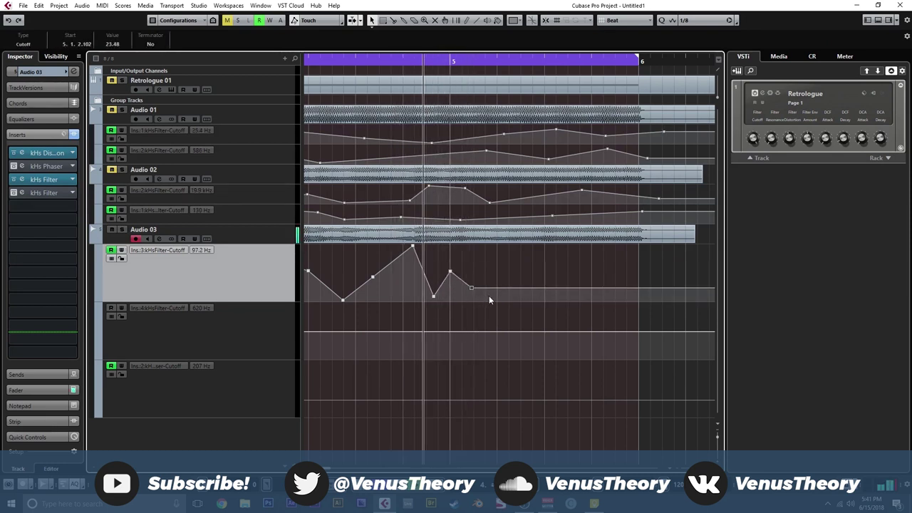
Step: Finish the third-slot filter's cutoff curve through bar 5, ending at 0.00 just before bar 6
click(511, 280)
drag(511, 280, 516, 276)
drag(534, 275, 556, 264)
drag(569, 273, 578, 288)
click(549, 287)
scroll(496, 285, right, 1)
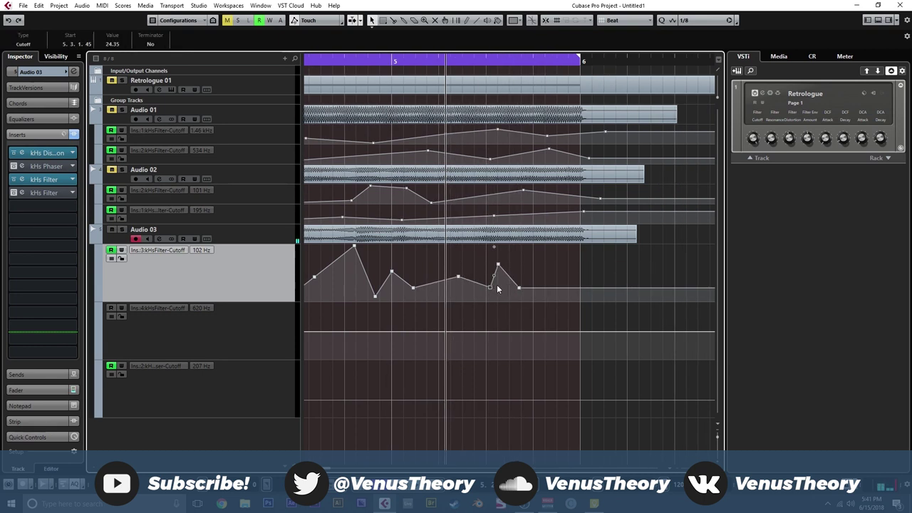
key(space)
drag(537, 288, 578, 313)
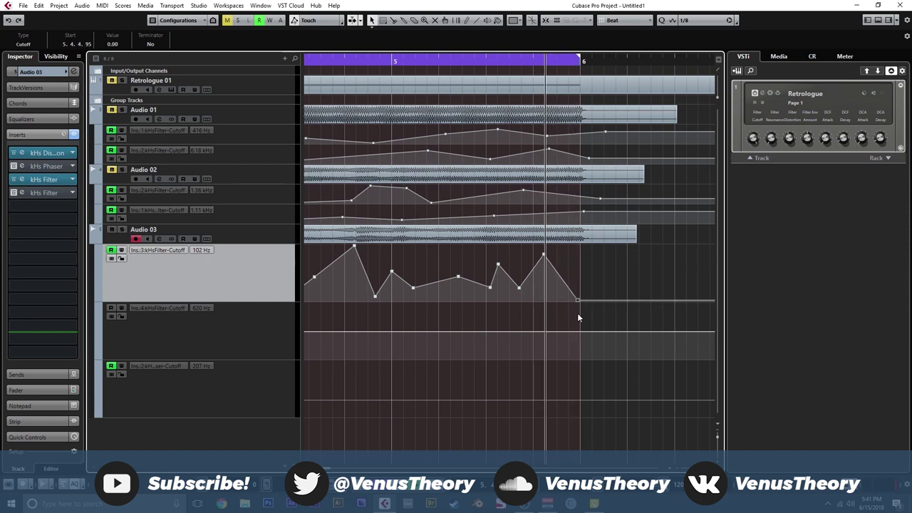
Step: Re-enable the fourth-slot filter, add a cutoff point before bar 2 in its lane, and delete the previously recorded points
key(space)
key(g)
key(g)
key(g)
key(g)
click(189, 323)
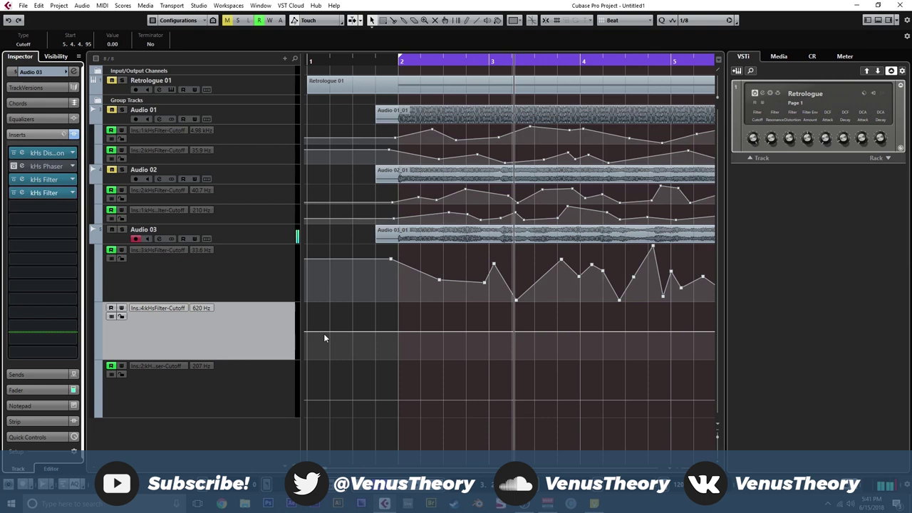
drag(390, 338, 387, 346)
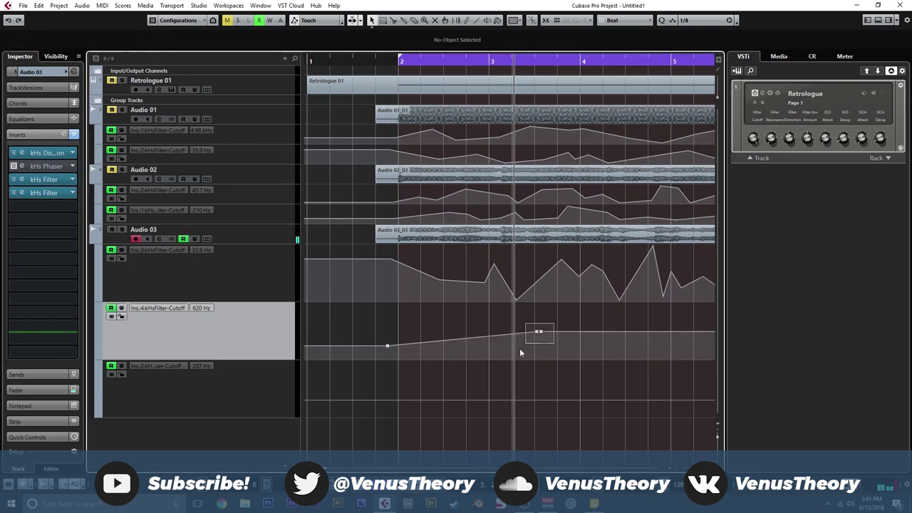
drag(520, 353, 499, 354)
key(Delete)
drag(554, 323, 524, 354)
key(Delete)
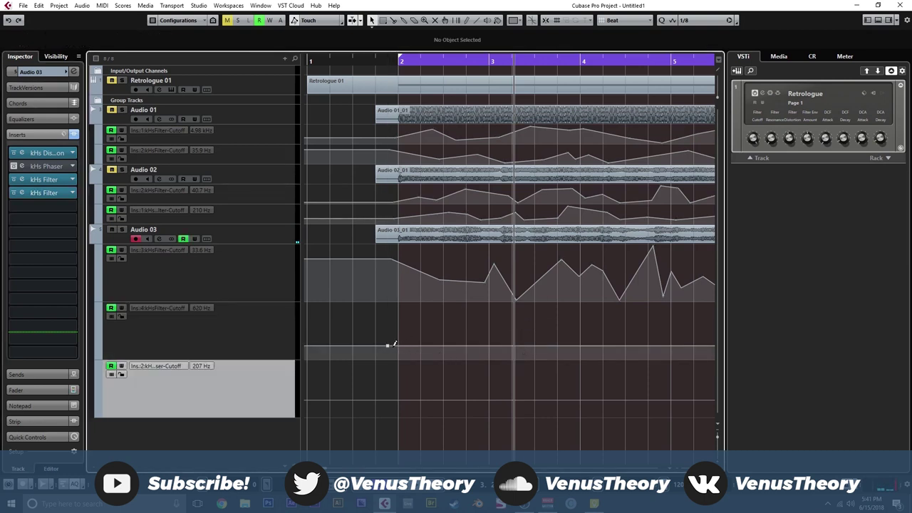
Step: Draw a zigzag cutoff curve for the fourth-slot filter from just before bar 2 into bar 3 while auditioning the loop
mouse_move(388, 350)
mouse_down()
mouse_move(417, 328)
mouse_move(460, 351)
mouse_move(469, 329)
mouse_up()
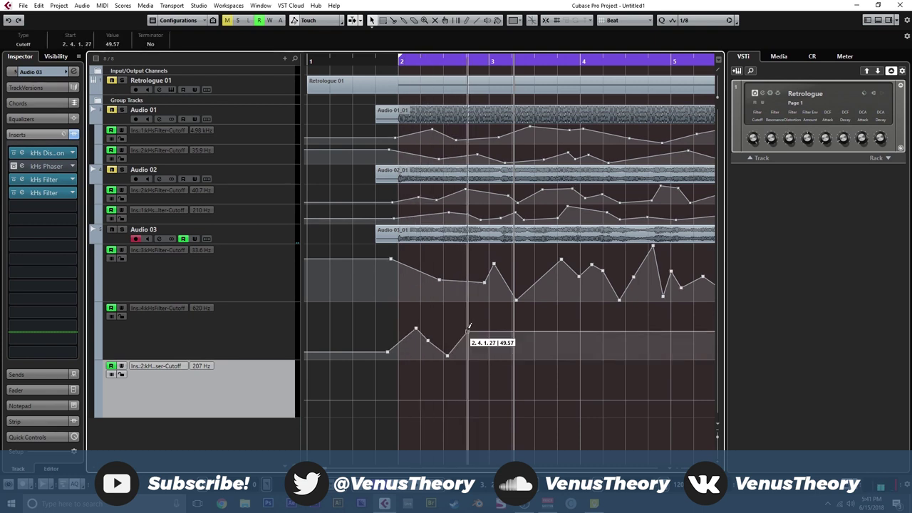
click(372, 61)
click(263, 341)
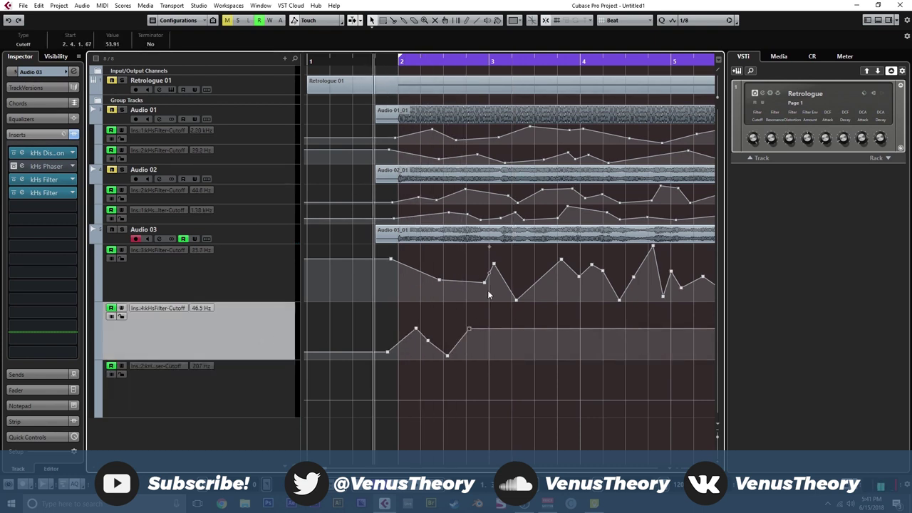
key(h)
key(h)
key(h)
key(h)
key(space)
scroll(416, 301, right, 3)
scroll(459, 302, left, 1)
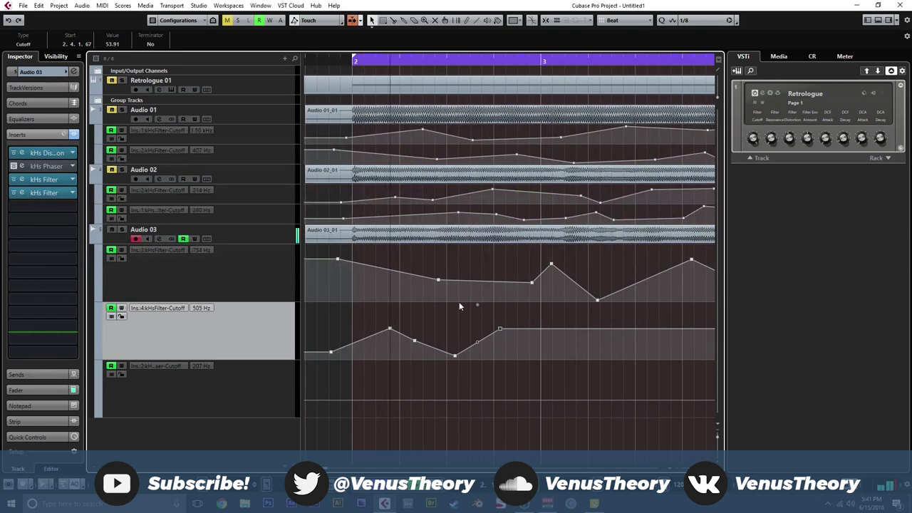
drag(453, 326, 446, 302)
mouse_move(456, 302)
mouse_down()
mouse_move(503, 317)
mouse_move(505, 336)
mouse_move(523, 339)
mouse_move(526, 359)
mouse_move(561, 339)
mouse_move(569, 318)
mouse_move(556, 331)
mouse_move(535, 317)
mouse_move(553, 340)
mouse_up()
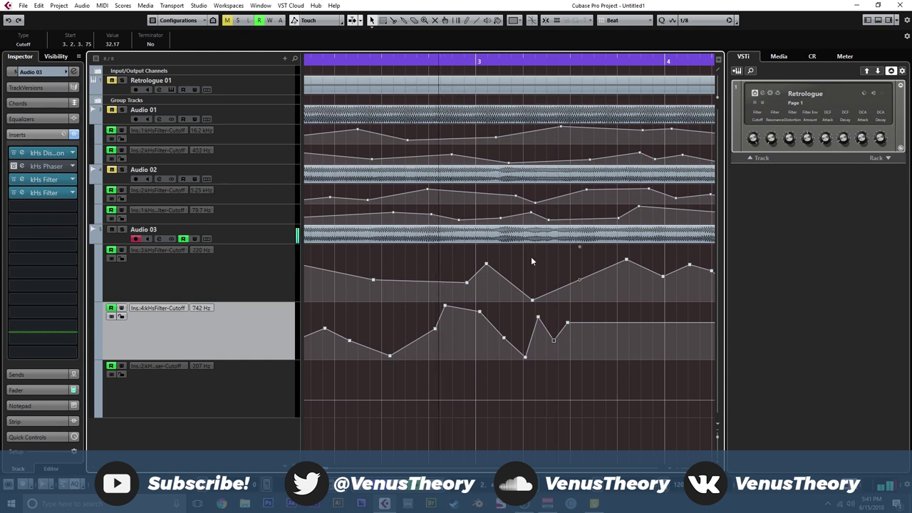
Step: Extend the fourth-slot filter's cutoff curve through bars 4 and 5, ending at about 98 just past bar 6
scroll(532, 258, right, 2)
mouse_move(491, 333)
mouse_down()
mouse_move(564, 326)
mouse_move(561, 349)
mouse_move(603, 320)
mouse_up()
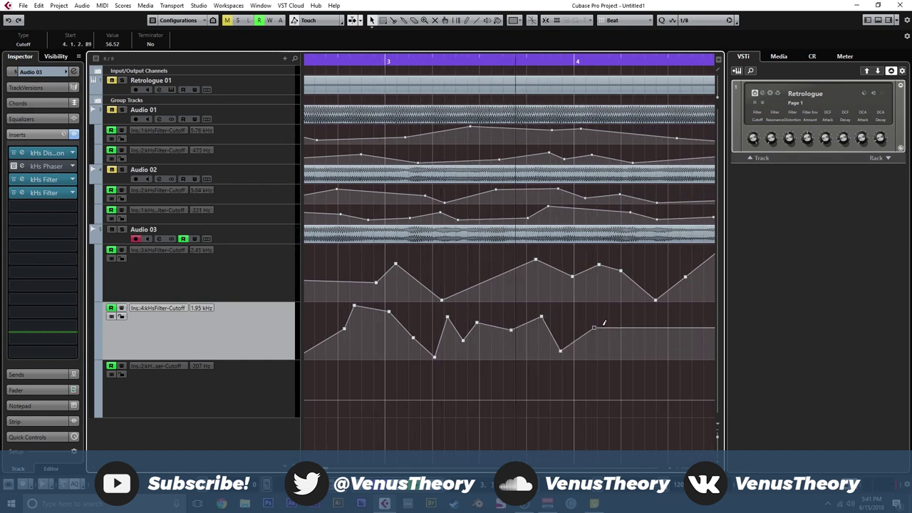
mouse_move(479, 325)
mouse_down()
mouse_move(485, 345)
mouse_move(531, 325)
mouse_move(460, 323)
mouse_move(482, 345)
mouse_move(508, 322)
mouse_move(542, 322)
mouse_move(569, 343)
mouse_up()
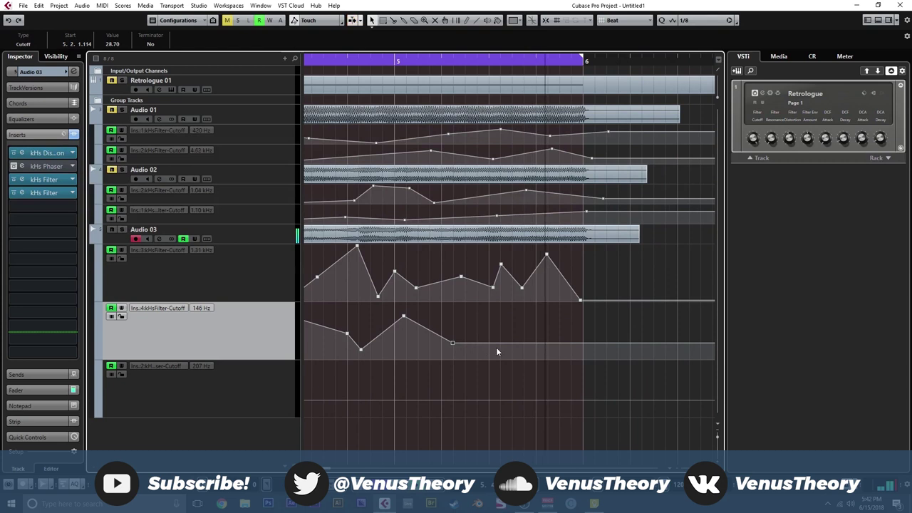
drag(496, 351, 607, 303)
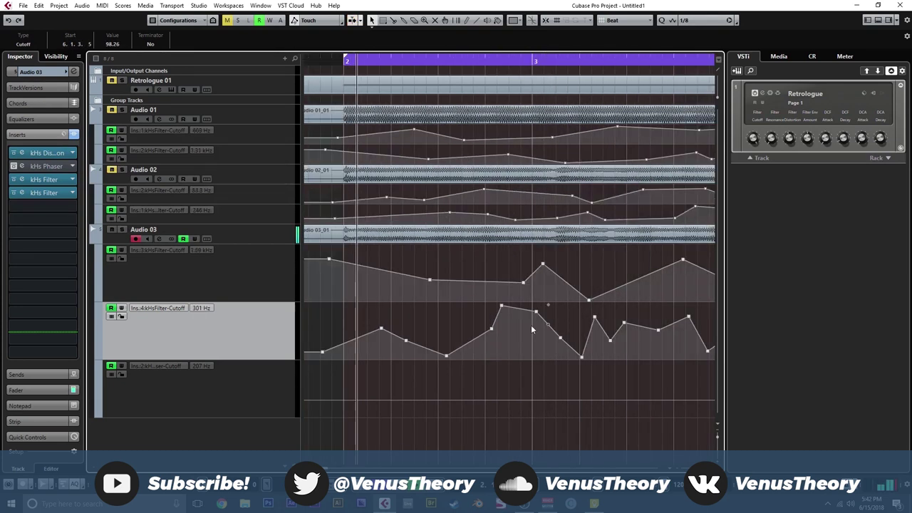
Step: Re-enable the phaser and draw its cutoff curve from just before bar 2 into bar 4, ending at about 20.87
key(g)
key(g)
key(g)
key(g)
click(189, 396)
key(g)
key(g)
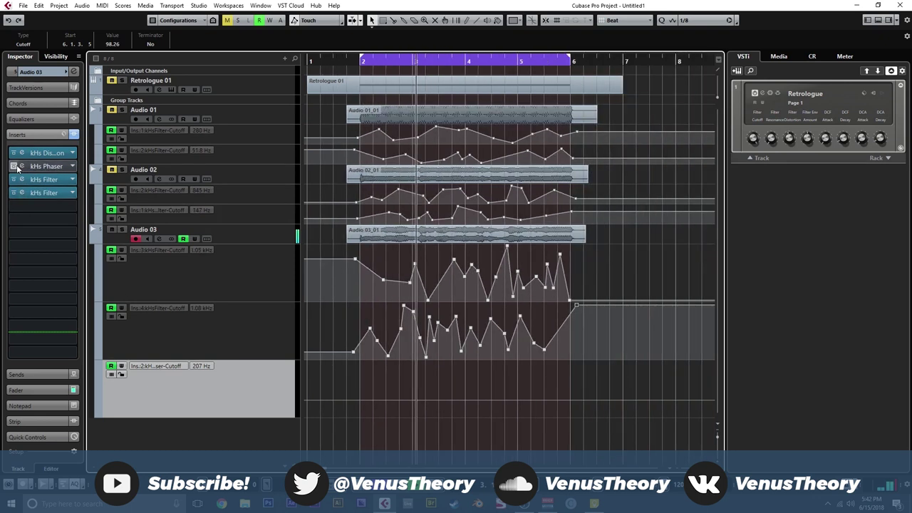
key(h)
key(h)
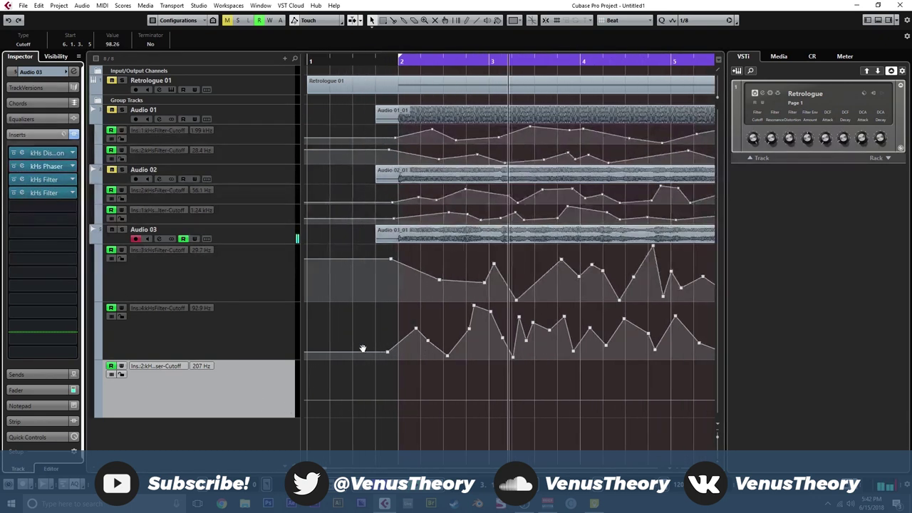
mouse_move(392, 410)
mouse_down()
mouse_move(447, 381)
mouse_move(476, 386)
mouse_move(492, 401)
mouse_move(590, 385)
mouse_move(643, 405)
mouse_up()
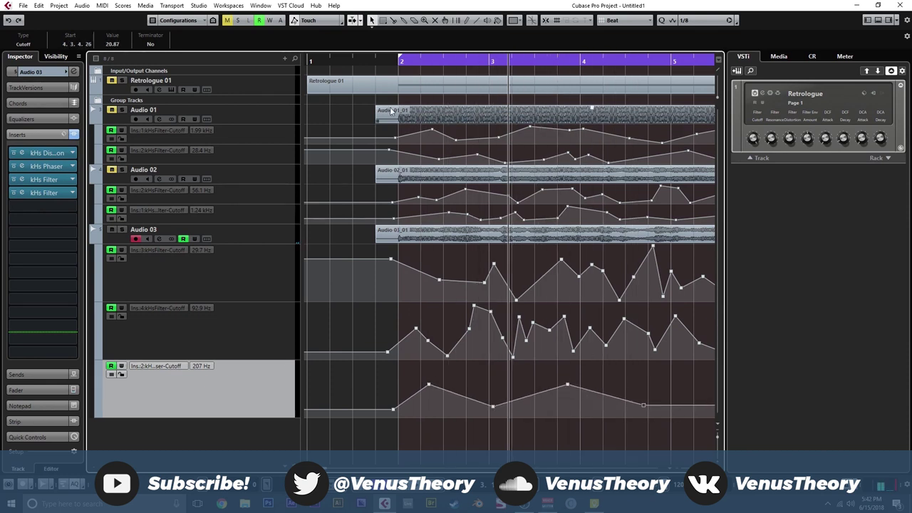
Step: Extend the phaser's cutoff curve through bar 5 to just past bar 6, placing the late bar 5 peak at about 58.26
scroll(393, 335, right, 2)
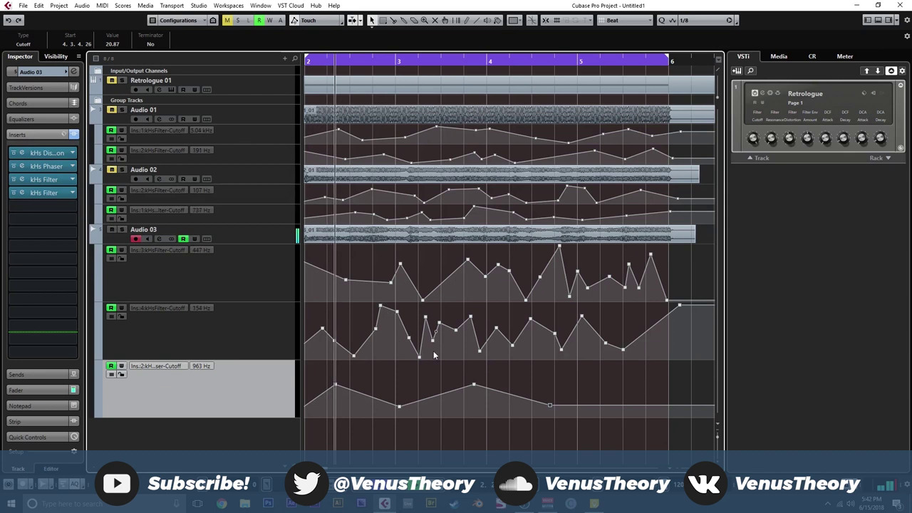
scroll(415, 368, right, 1)
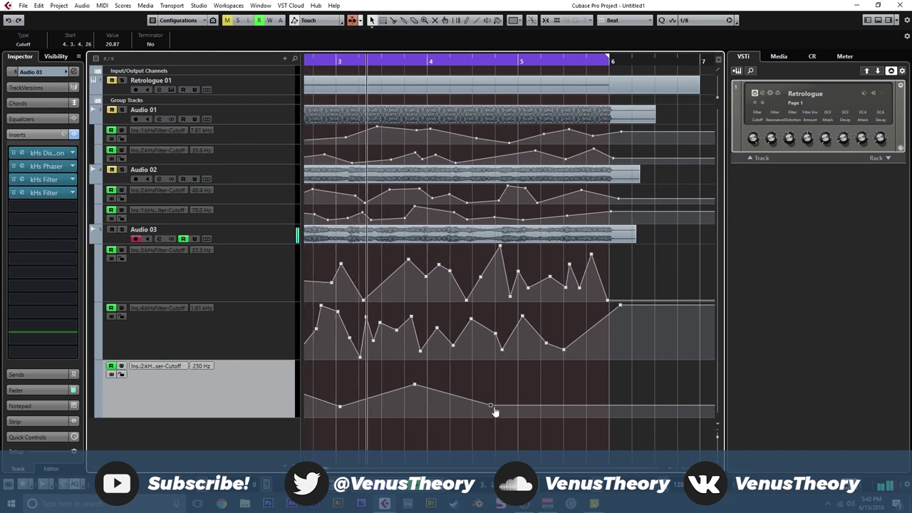
click(516, 394)
mouse_move(534, 394)
mouse_down()
mouse_move(563, 379)
mouse_move(545, 383)
mouse_move(546, 407)
mouse_up()
click(619, 390)
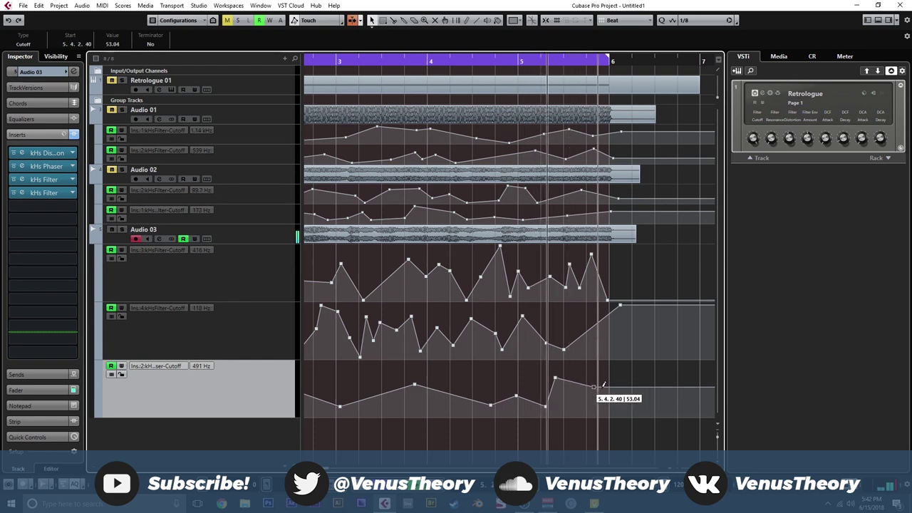
drag(555, 378, 580, 385)
scroll(531, 394, down, 3)
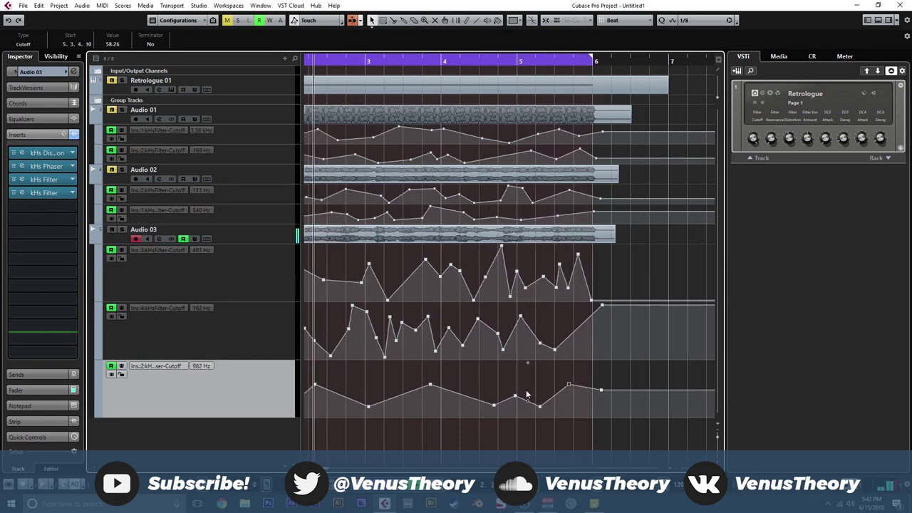
Step: Set the Audio 03 phaser's order to 5 and depth to about 11 %, and lower its mix
click(21, 166)
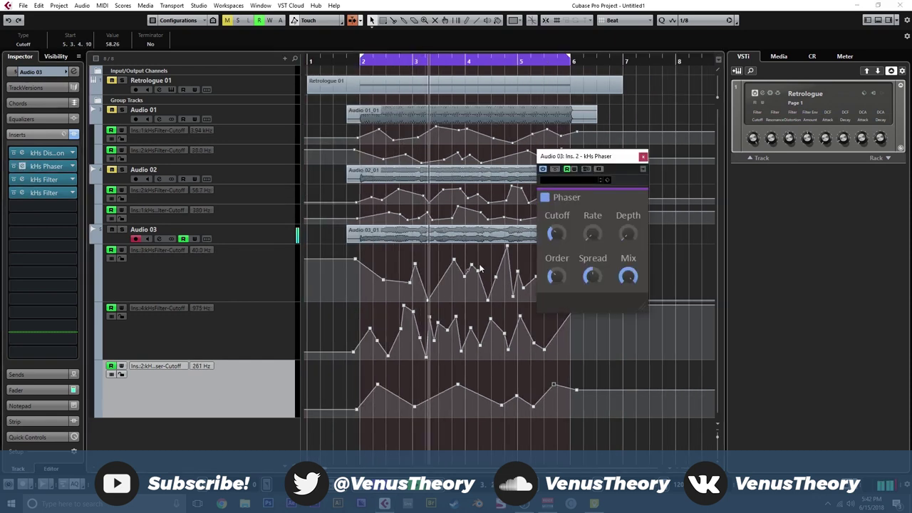
mouse_move(557, 277)
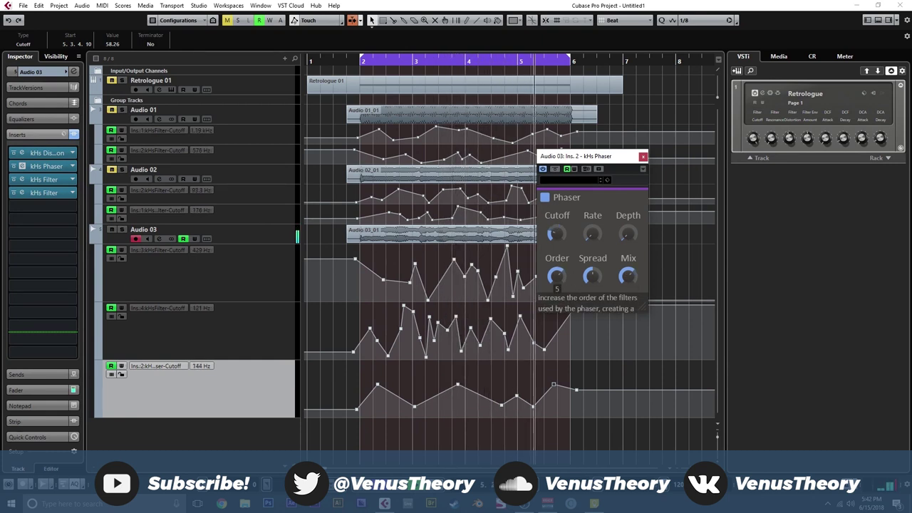
click(643, 156)
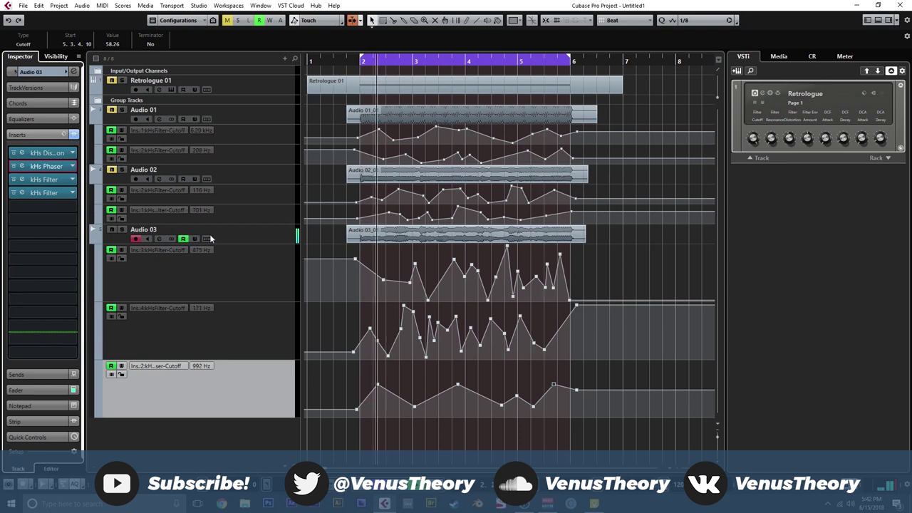
click(22, 166)
mouse_move(627, 235)
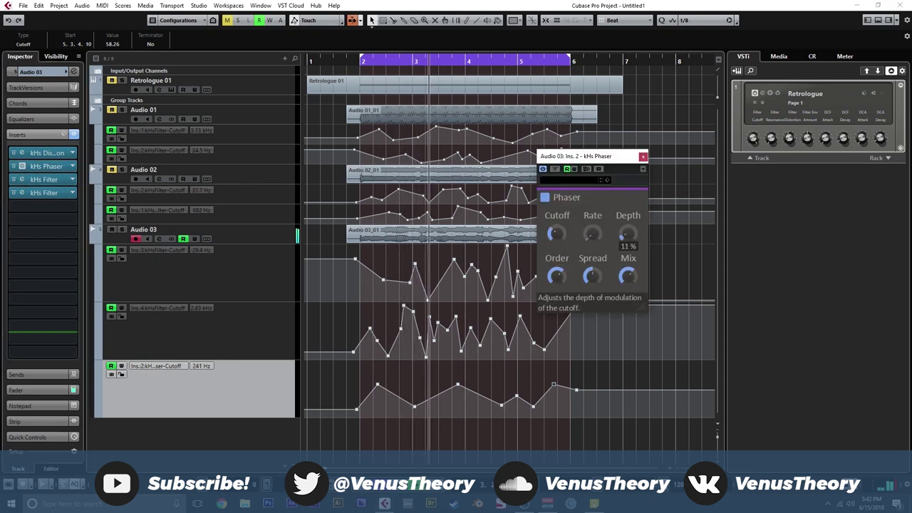
click(644, 156)
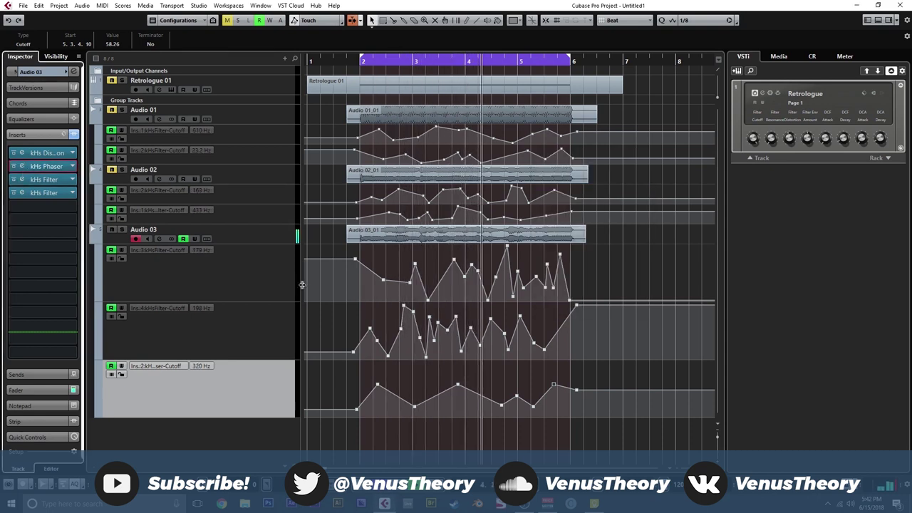
Step: Insert the DaTube distortion in Audio 03's fifth slot and adjust its drive
click(59, 207)
click(23, 232)
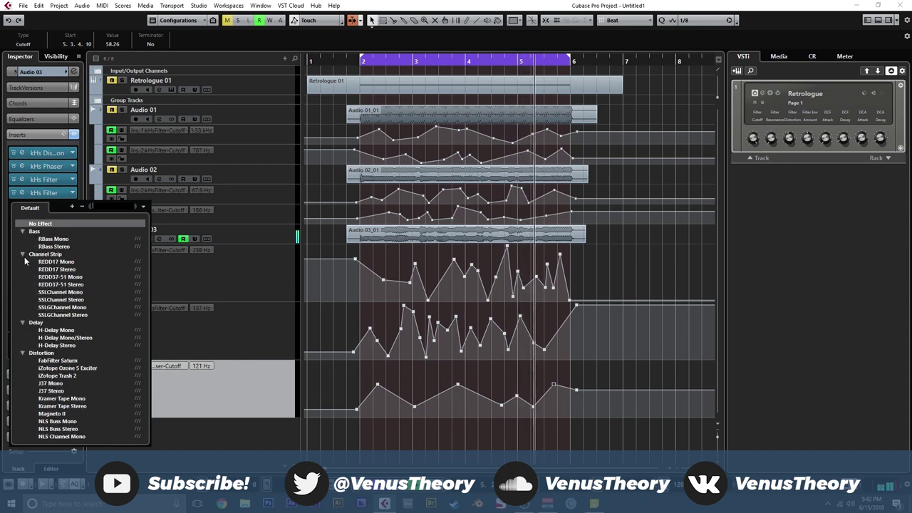
click(26, 224)
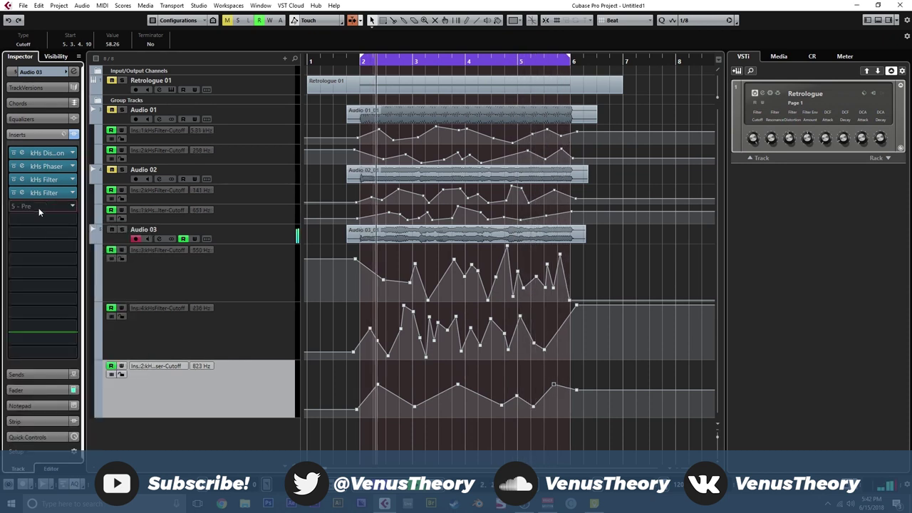
click(39, 207)
click(29, 253)
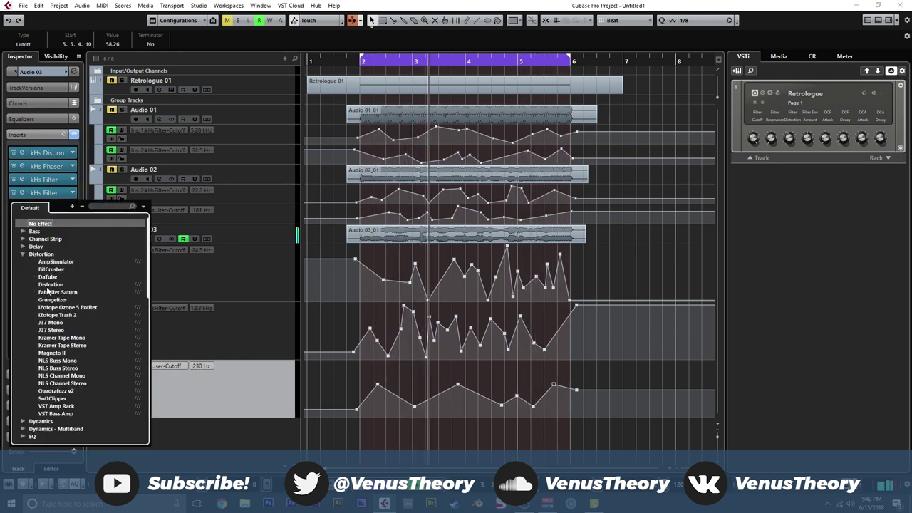
click(35, 277)
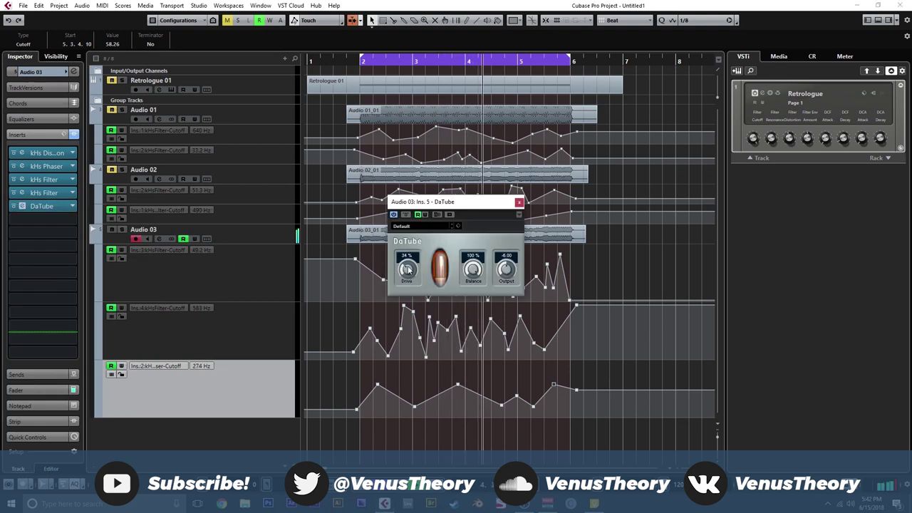
click(518, 202)
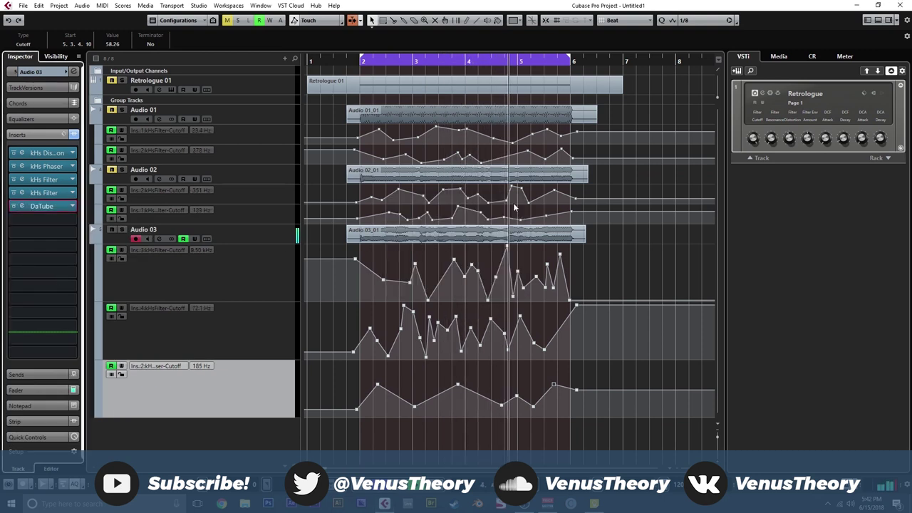
Step: Insert the Frequency EQ in Audio 03's sixth slot and cut band 2 about 5.6 dB at 45 Hz with Q 2.0
click(46, 220)
click(32, 290)
click(50, 313)
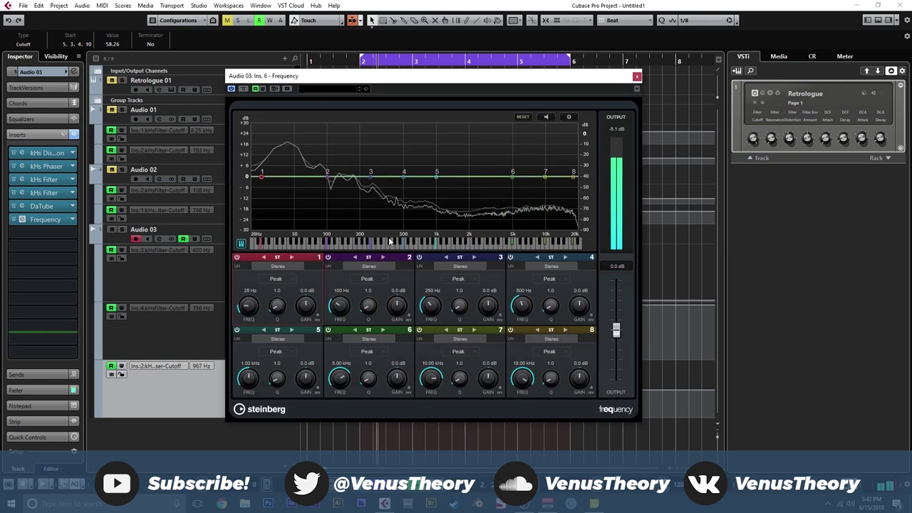
mouse_move(288, 176)
mouse_down()
mouse_move(287, 206)
mouse_move(290, 187)
mouse_up()
scroll(287, 197, up, 4)
scroll(290, 187, down, 2)
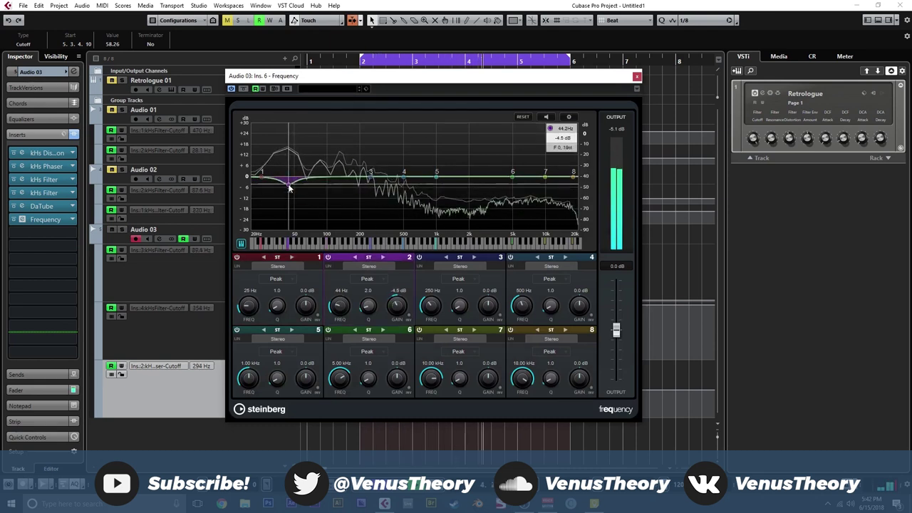
Step: Cut EQ band 3 near 146 Hz and band 7 near 17.73 kHz, and broadly boost bands 4 and 5 near 510 Hz and 5.30 kHz
drag(369, 177, 345, 187)
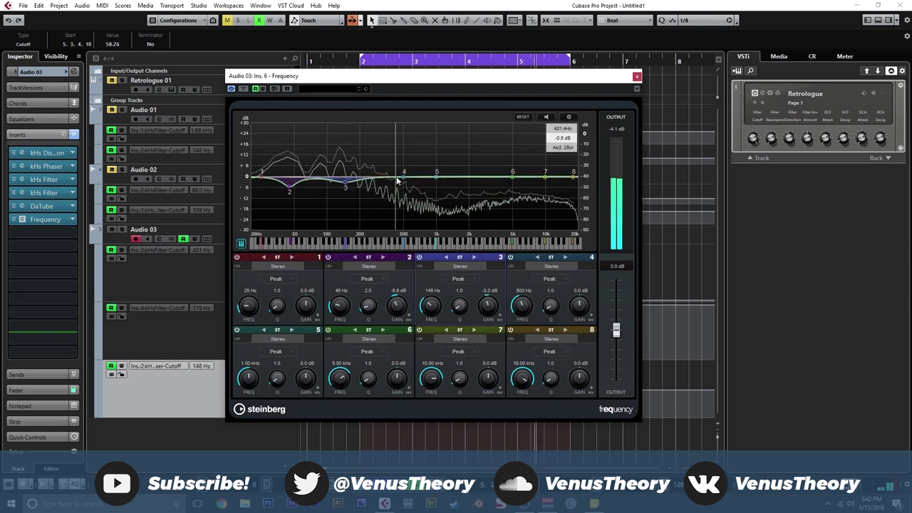
drag(403, 172, 573, 185)
scroll(426, 171, down, 1)
scroll(516, 172, down, 2)
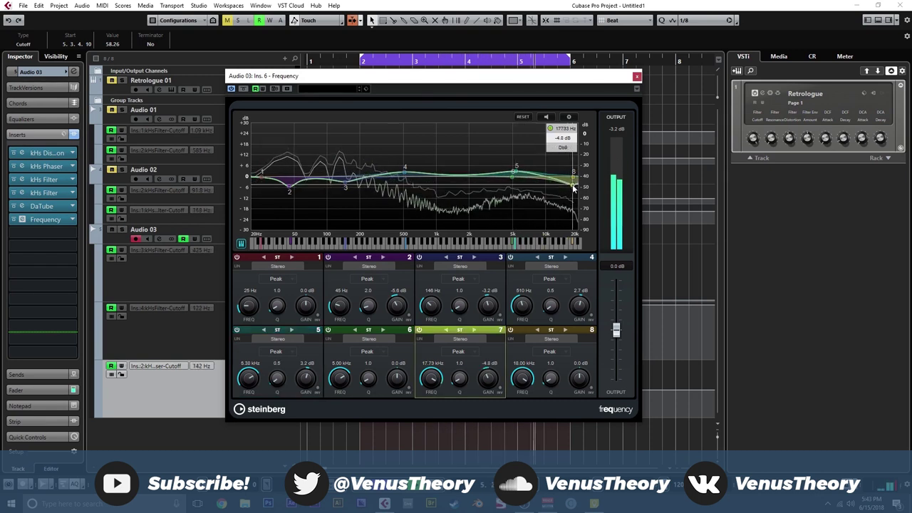
click(637, 76)
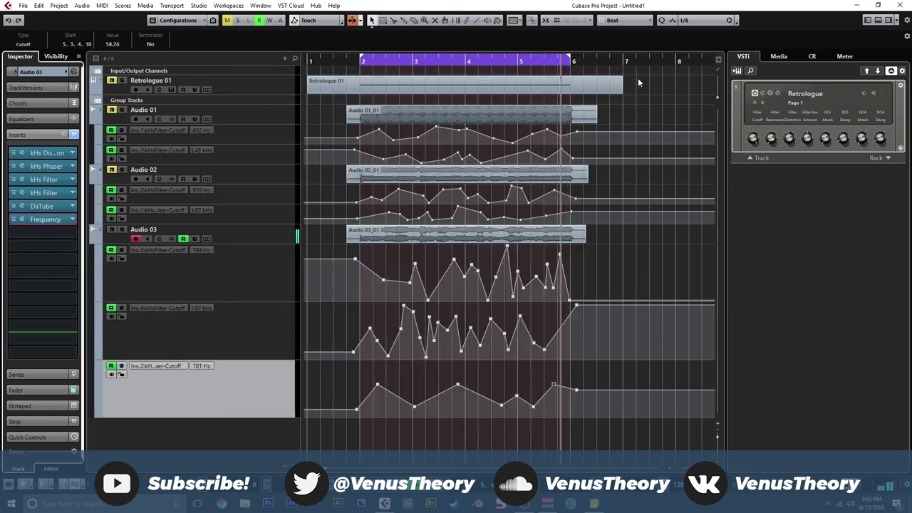
Step: Shrink the height of Audio 03's three automation lanes and add a new audio track below them
click(260, 244)
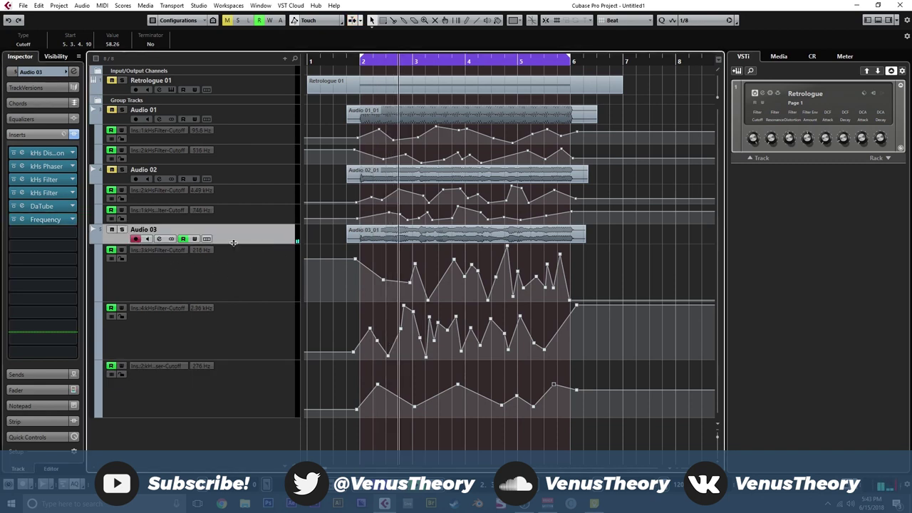
click(241, 275)
shift+click(251, 378)
drag(258, 299, 258, 264)
right_click(229, 348)
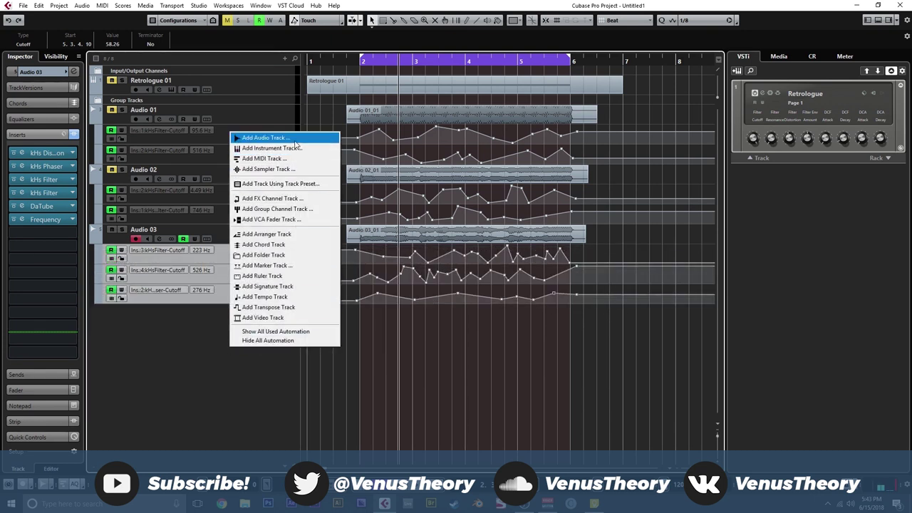
click(265, 138)
click(592, 258)
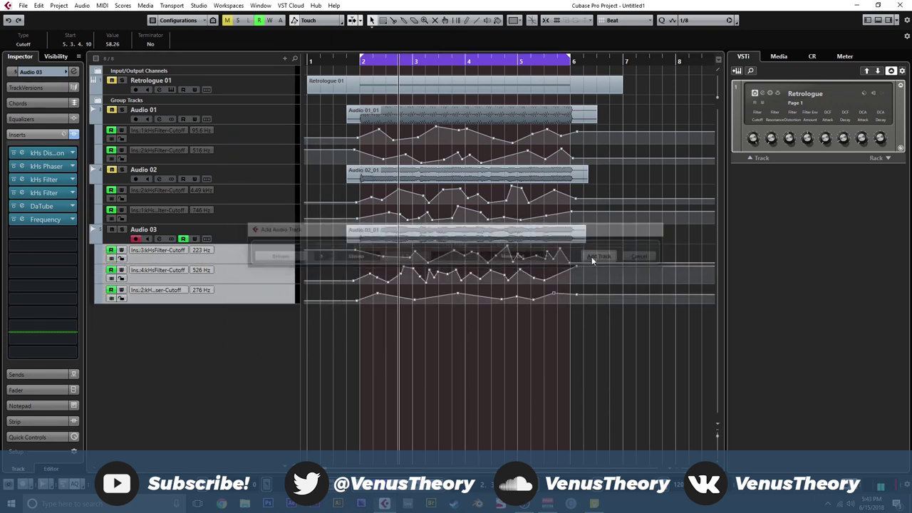
Step: Route Audio 03 from Stereo In to the thru group, and set Audio 04's input to thru
click(262, 234)
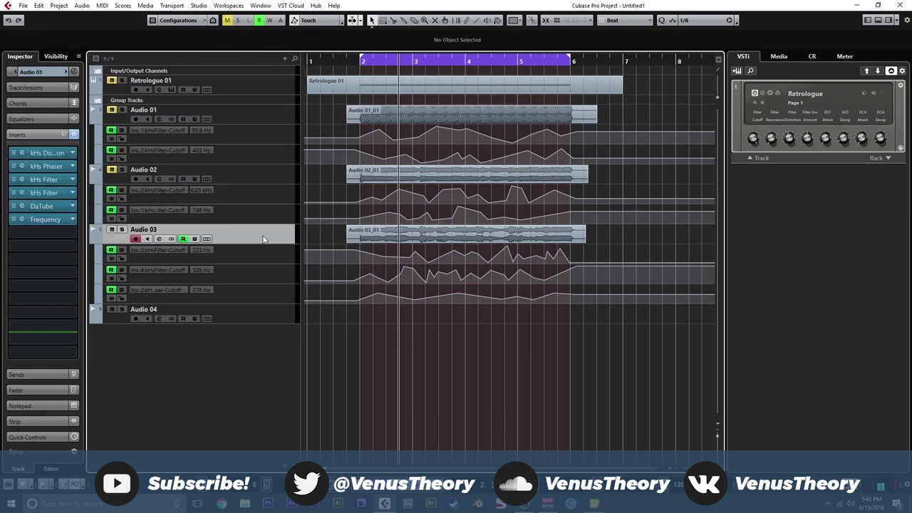
key(F3)
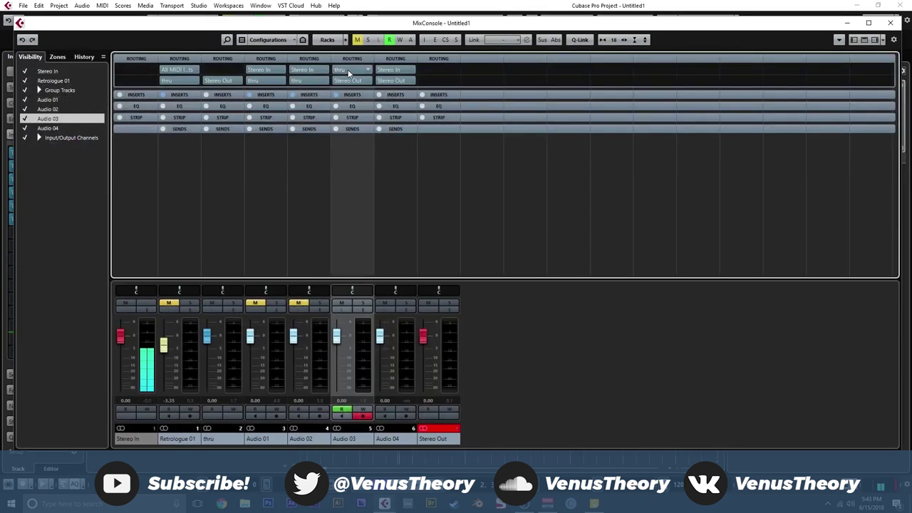
click(350, 70)
click(367, 109)
click(356, 80)
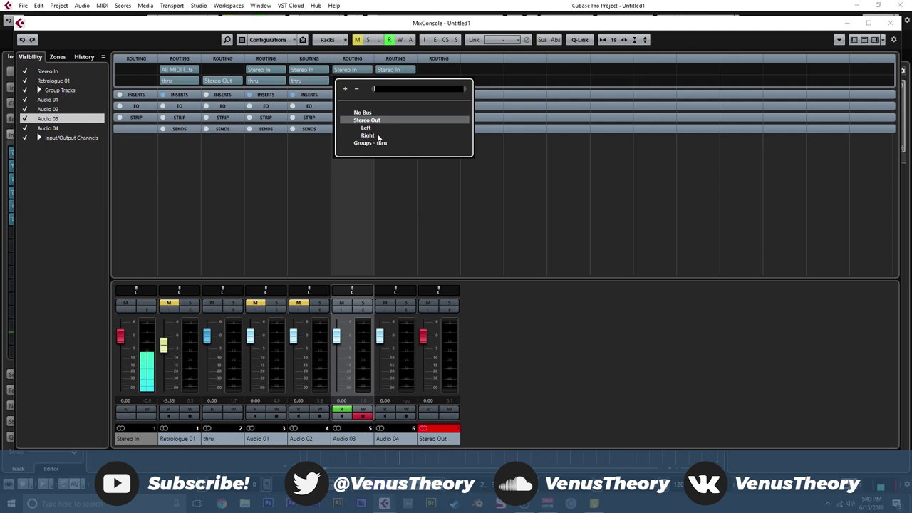
click(378, 144)
click(388, 69)
click(406, 120)
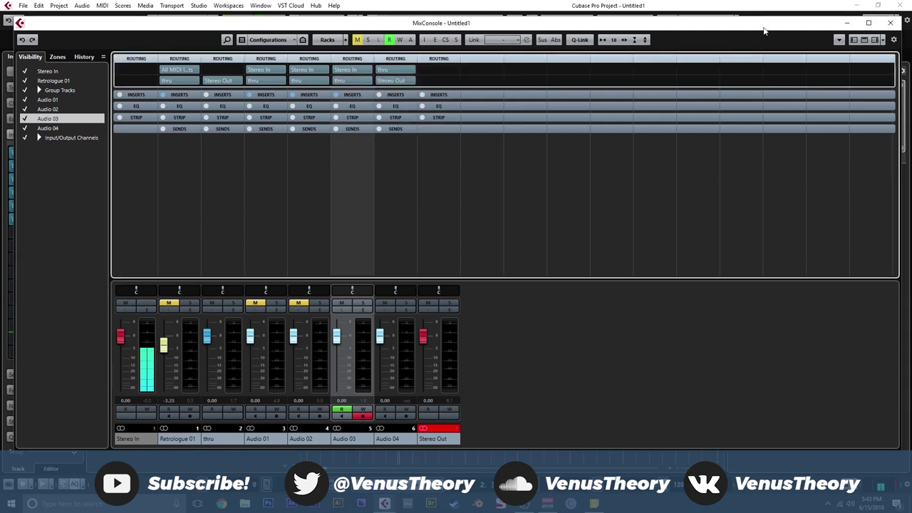
click(891, 23)
Step: Resample Audio 03 onto Audio 04, recording from just before bar 2 through the end of the loop
click(232, 314)
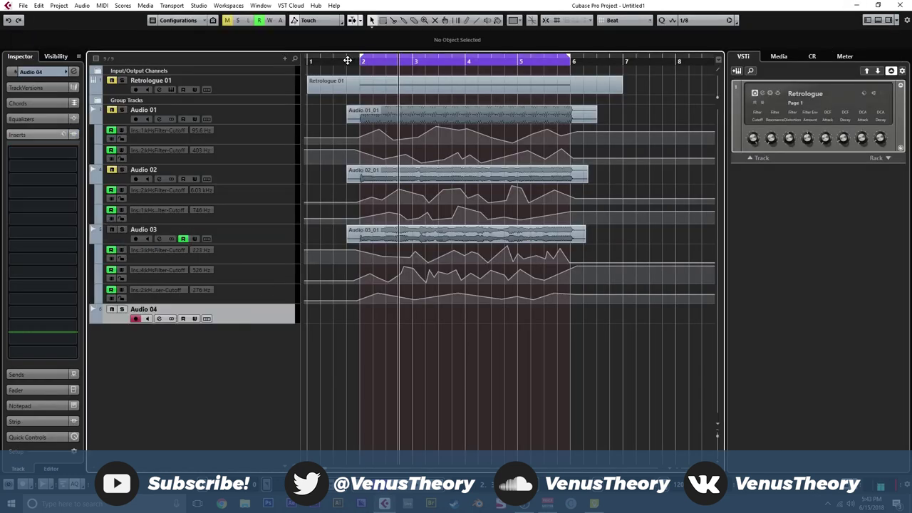
click(349, 60)
drag(344, 60, 352, 60)
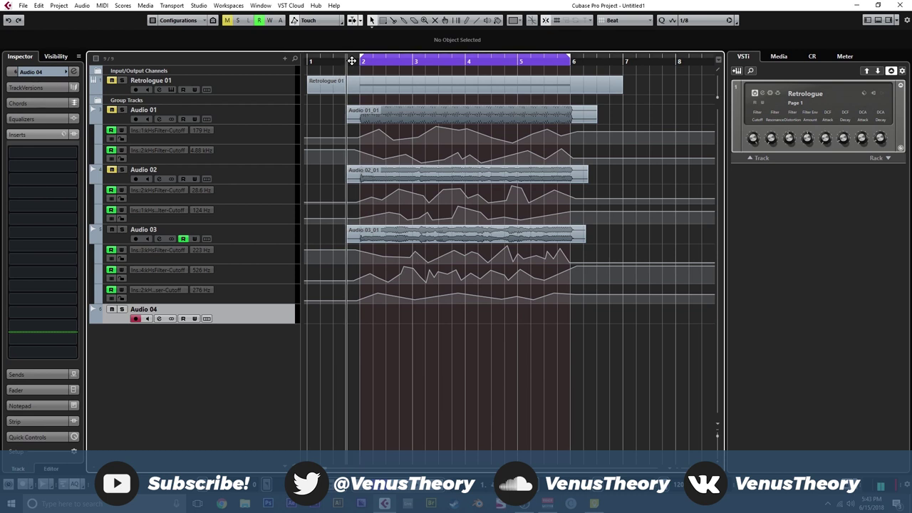
key(KP_Multiply)
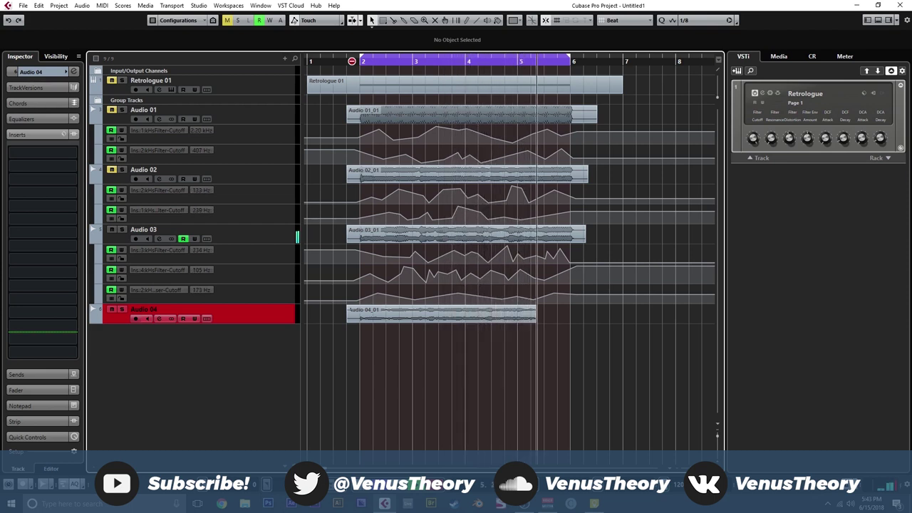
key(space)
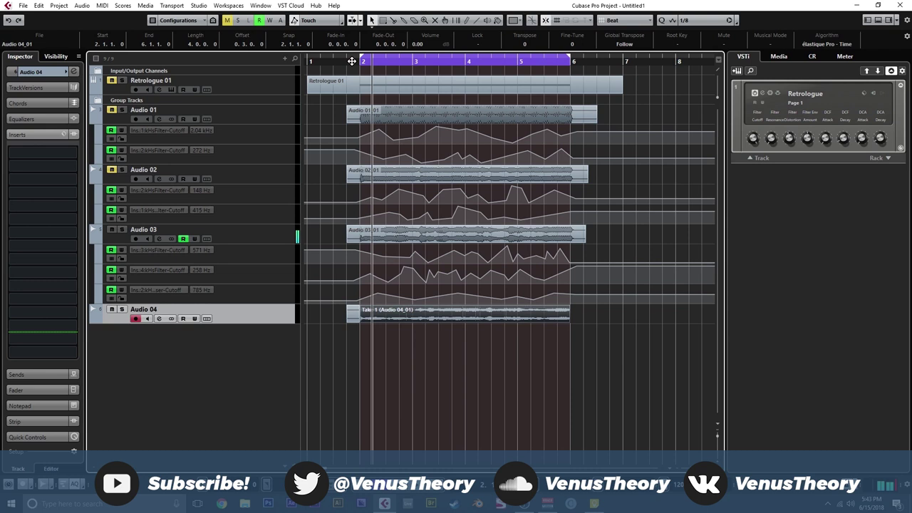
Step: Add a sampler track named bass below Audio 04
click(434, 330)
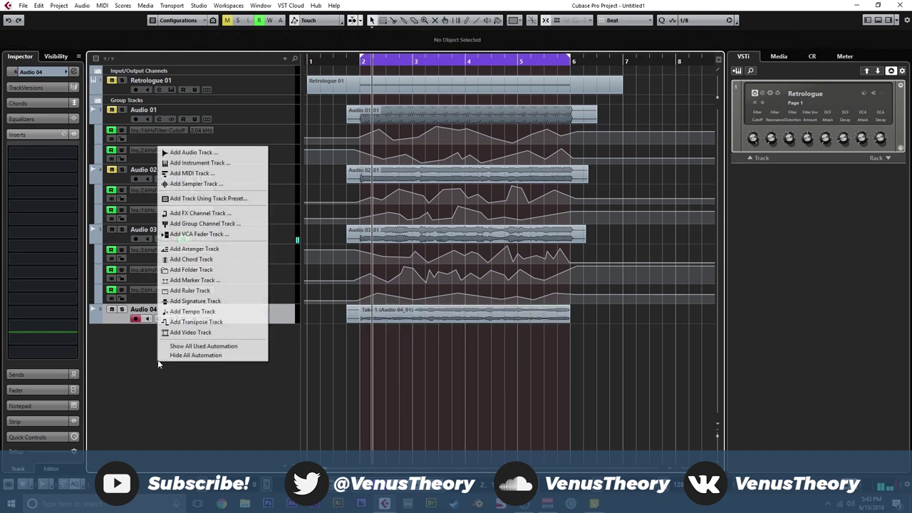
right_click(158, 146)
click(196, 184)
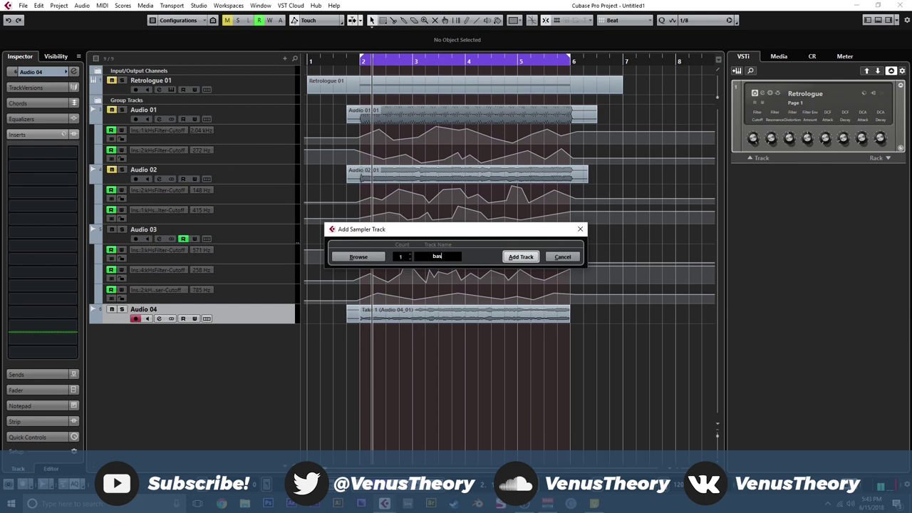
text(bas)
key(Return)
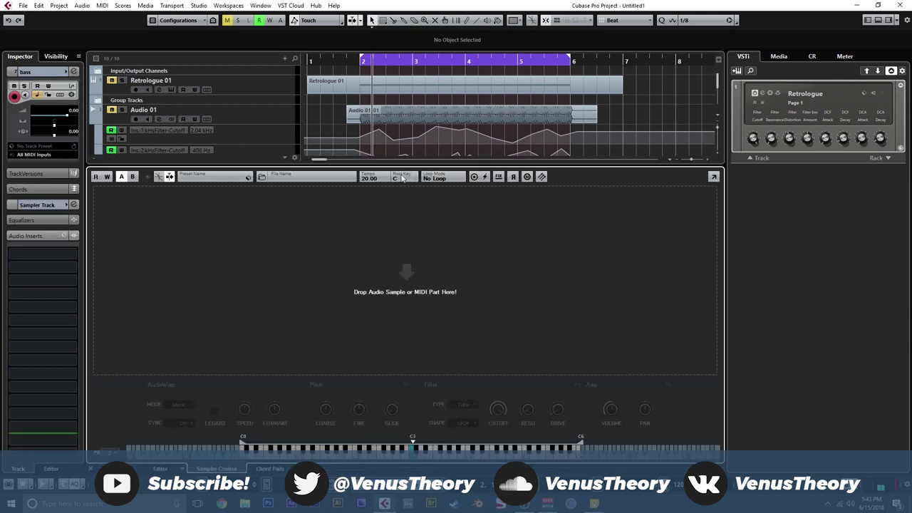
Step: Load the Audio 04 recording into the bass sampler and move the sample start past the leading silence
drag(404, 164, 404, 254)
scroll(430, 198, down, 5)
drag(429, 198, 408, 329)
drag(93, 290, 175, 290)
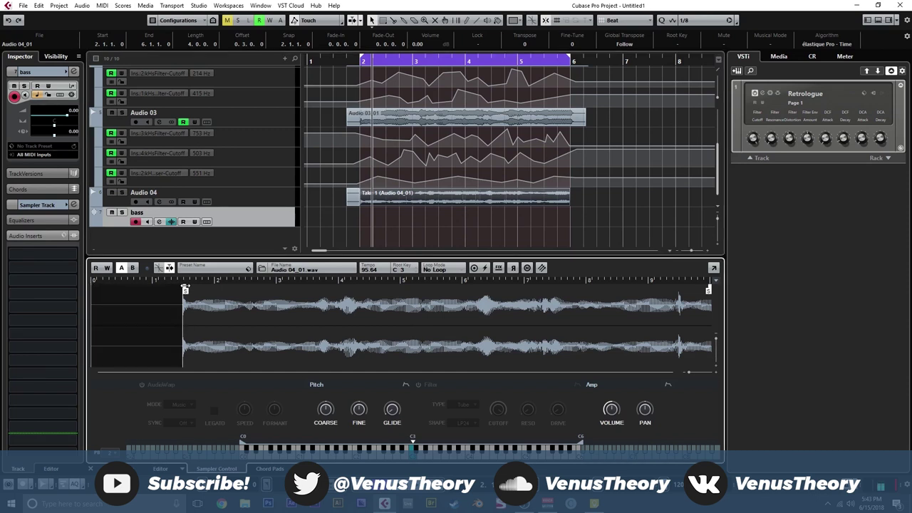
Step: Set the sampler's amp envelope attack point to 67 ms and its root key to F2
click(406, 385)
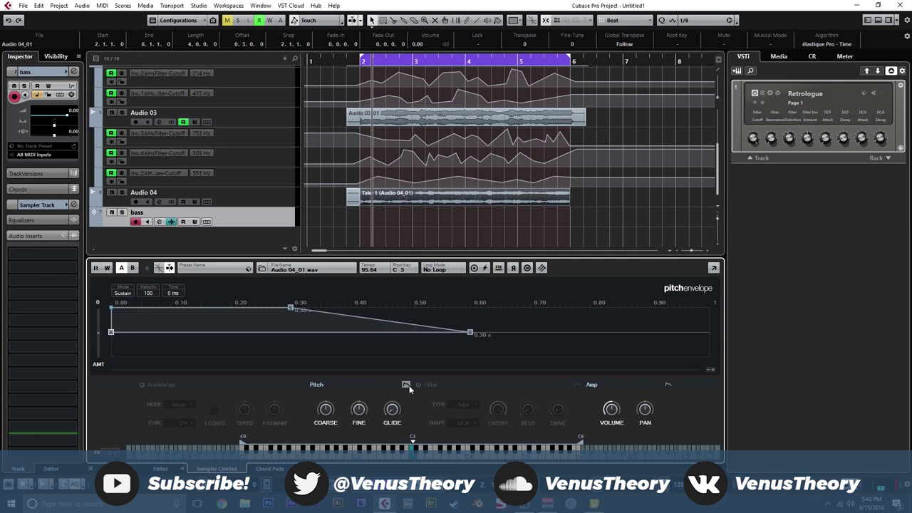
click(405, 385)
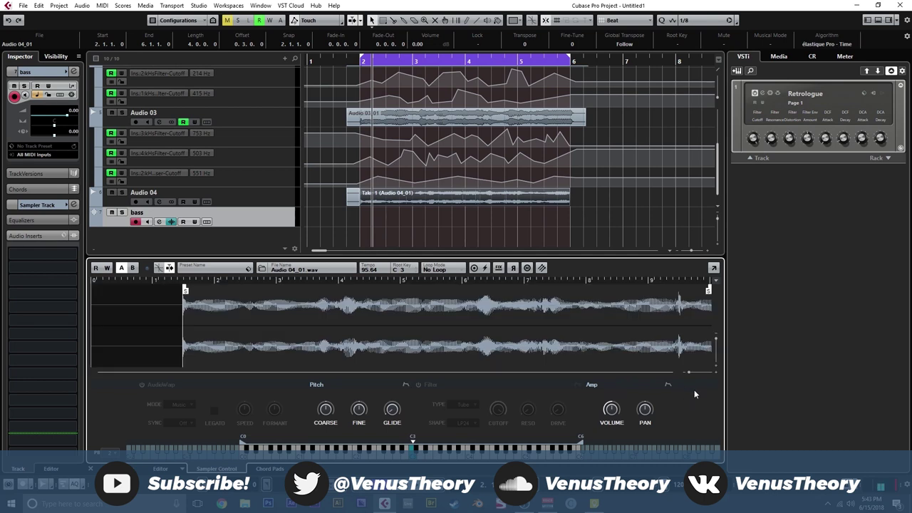
click(668, 385)
drag(117, 305, 151, 305)
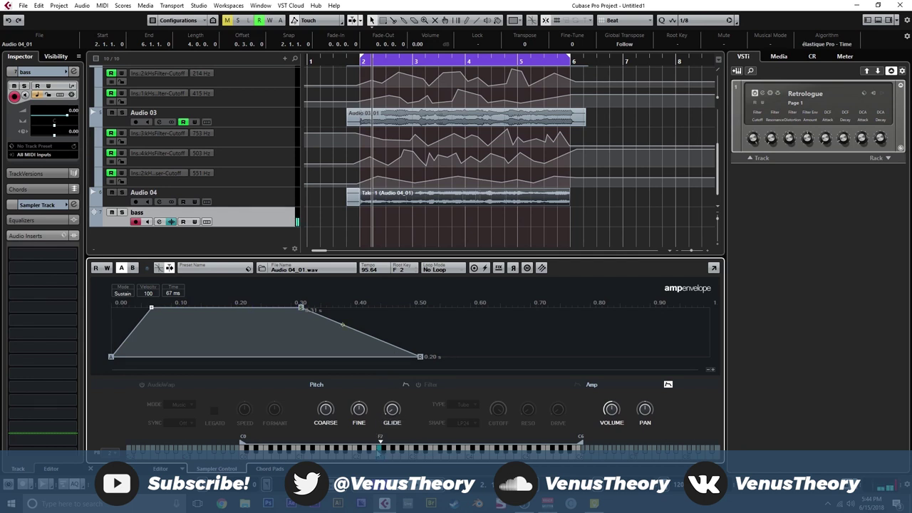
Step: Turn on the sampler's filter, try the BP12 shape, and switch the shape to BP12+BR12
click(419, 385)
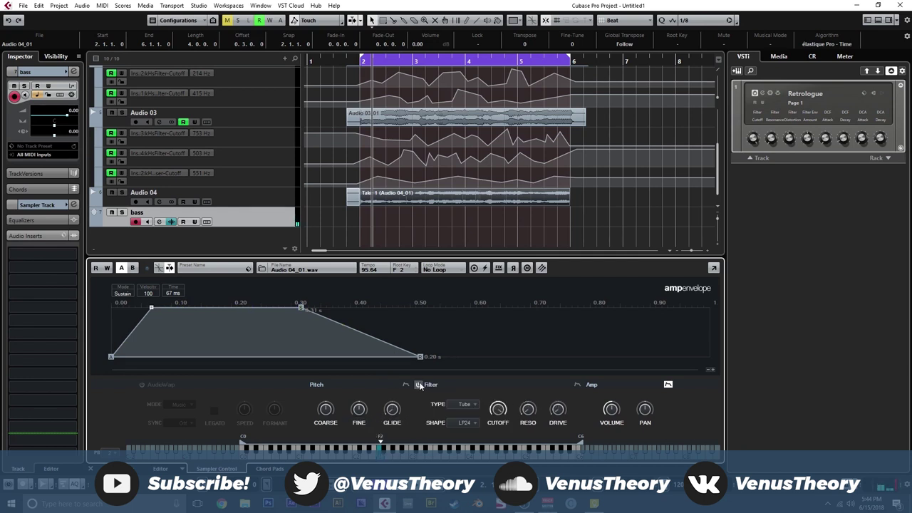
click(474, 426)
click(484, 221)
right_click(498, 417)
click(492, 407)
click(472, 423)
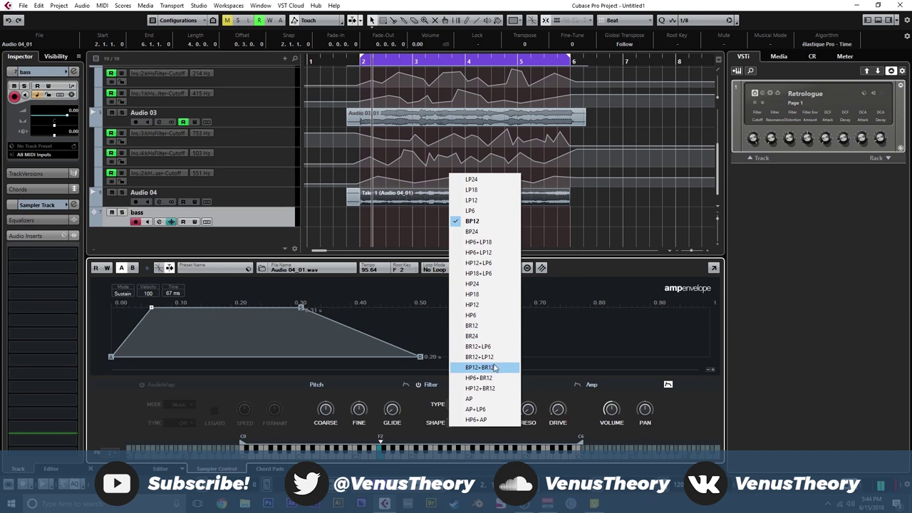
click(498, 368)
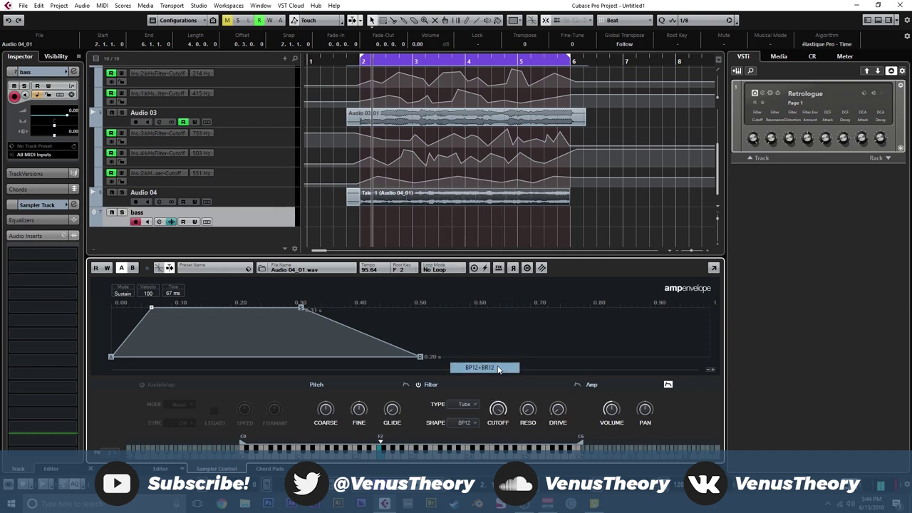
right_click(501, 411)
mouse_move(523, 426)
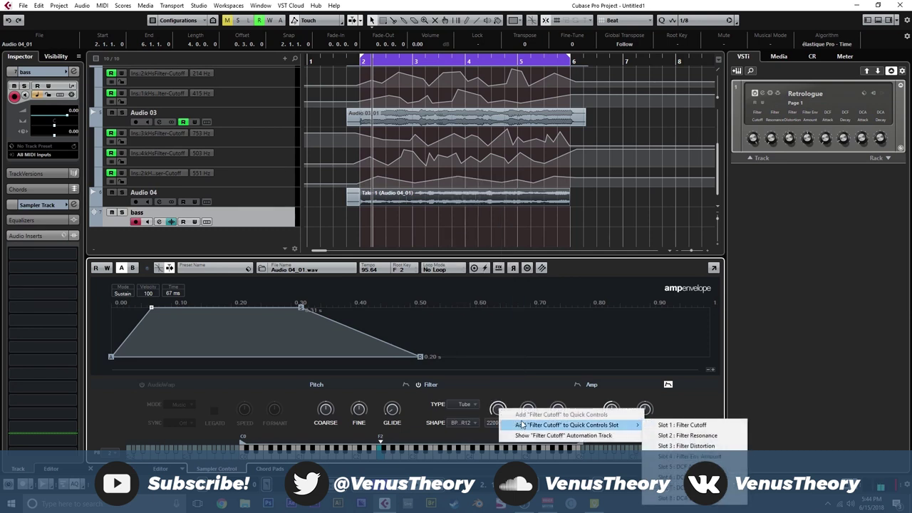
click(495, 417)
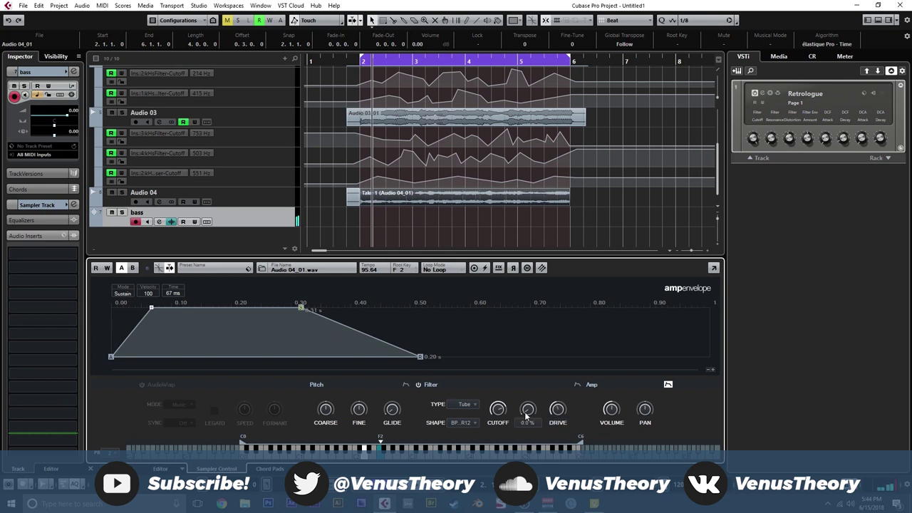
Step: Try the HP6+AP and LP12 shapes for the sampler's filter
click(477, 406)
click(473, 405)
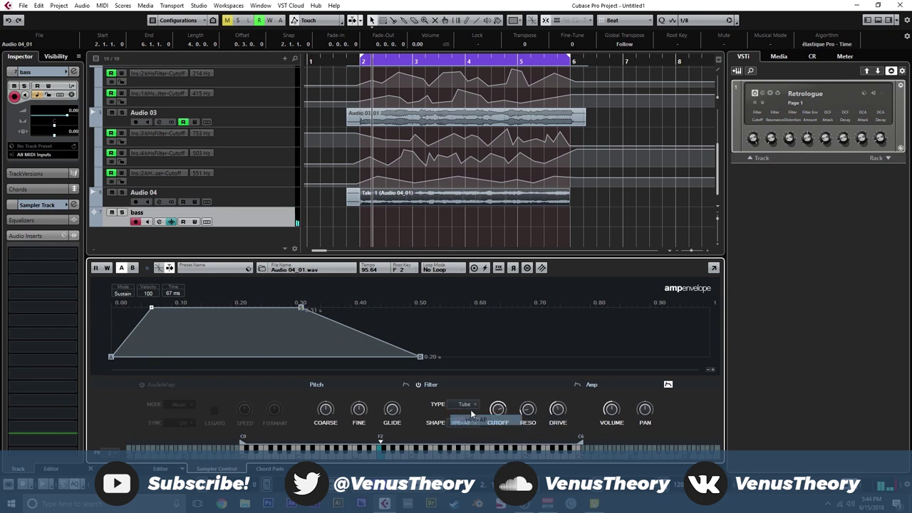
click(461, 423)
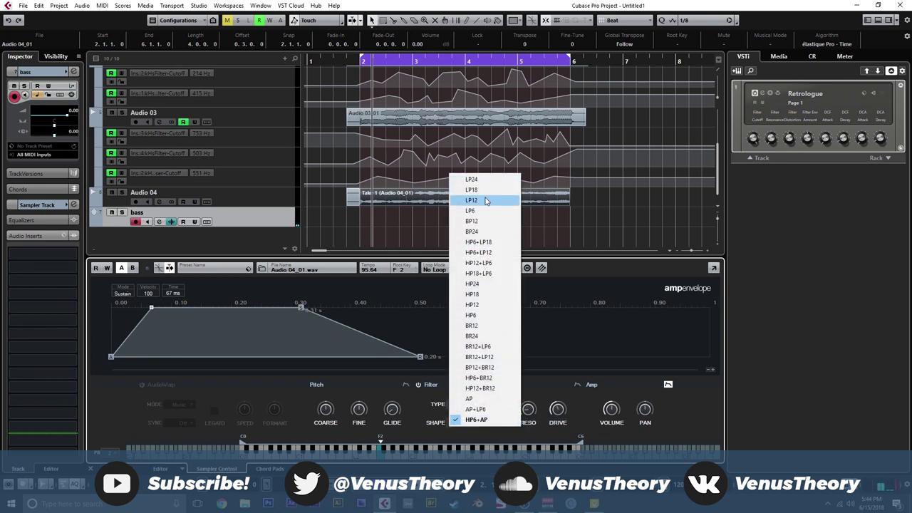
click(473, 200)
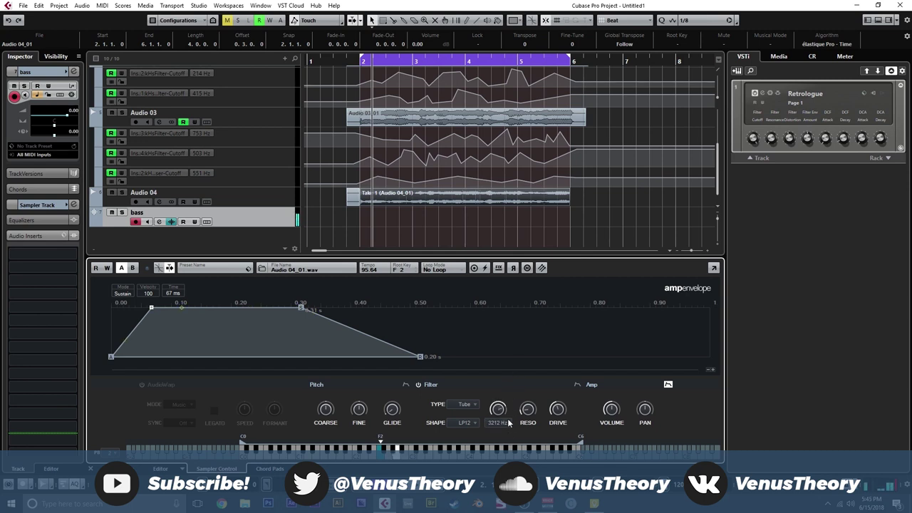
Step: Set the sampler's filter shape to BP12, raise its cutoff, and close the sampler editor
click(471, 425)
click(492, 225)
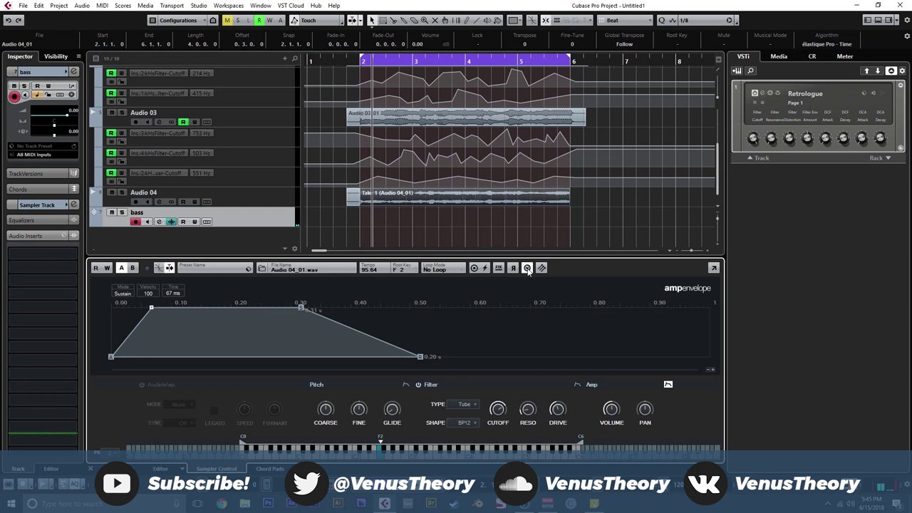
drag(498, 410, 510, 378)
click(398, 227)
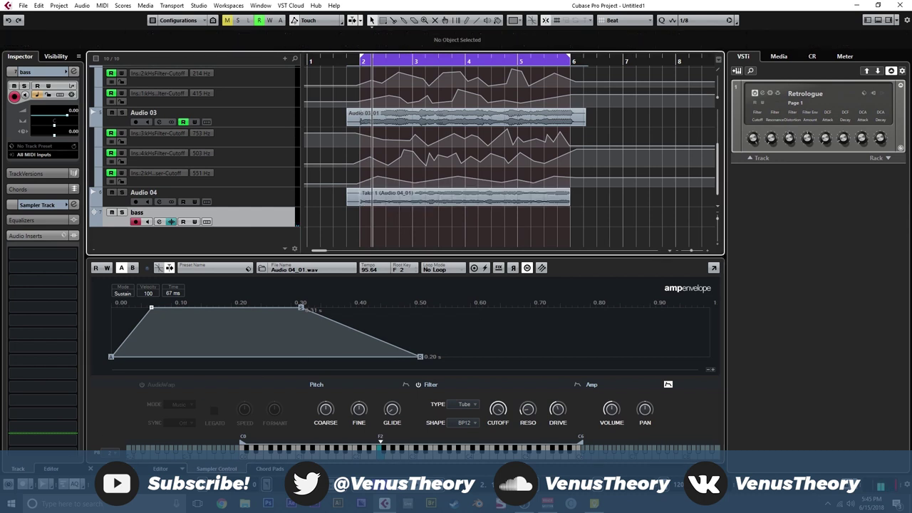
click(90, 468)
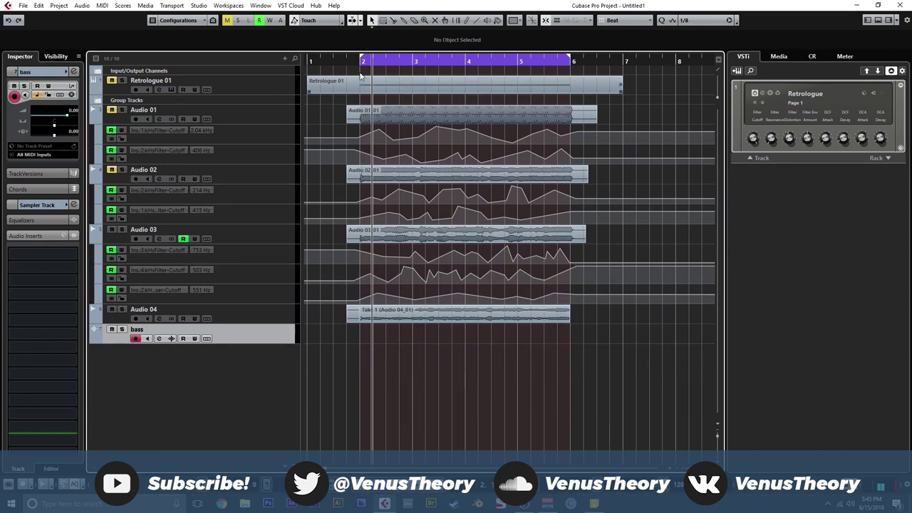
Step: Play the loop from bar 2 and examine the insert effects of Retrologue 01 and Audio 03
key(space)
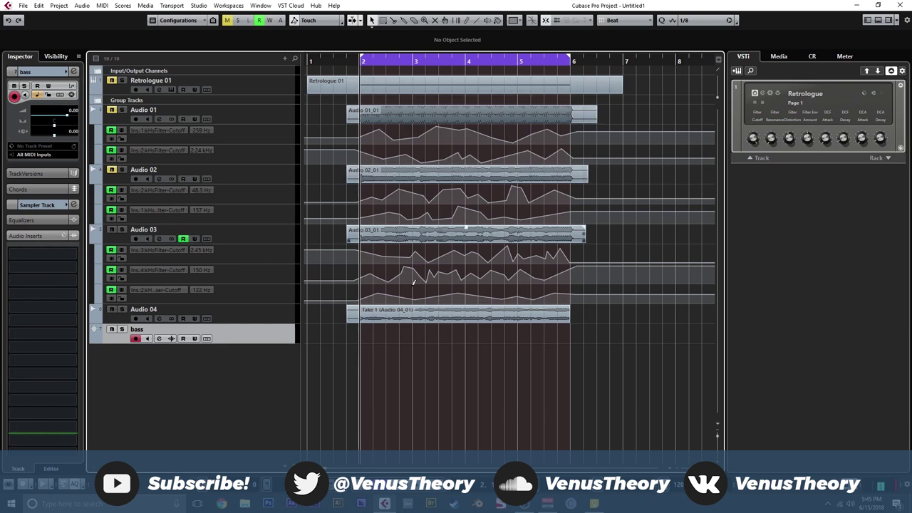
click(230, 91)
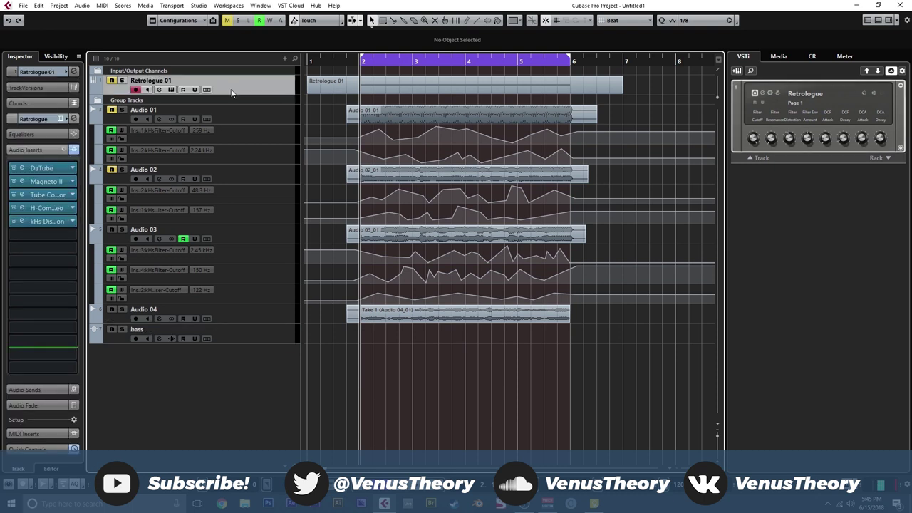
click(277, 235)
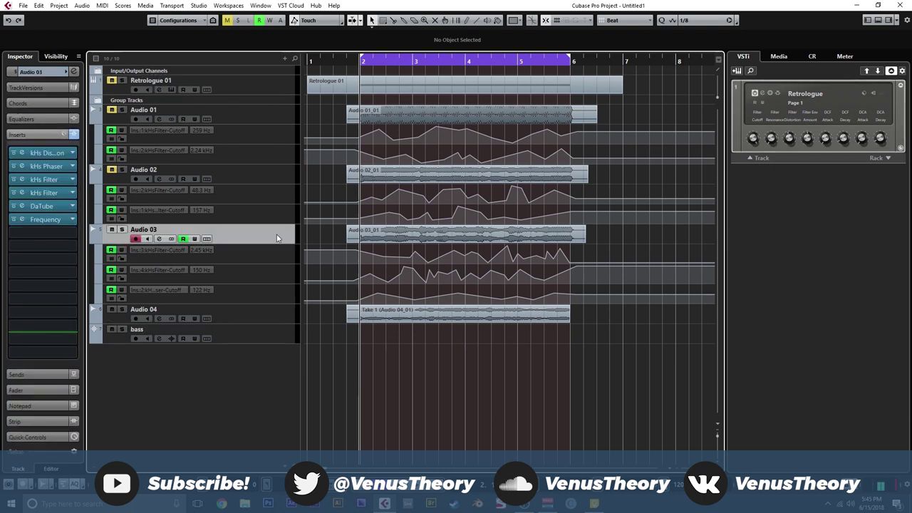
Step: Set Retrologue's noise type to Pink and its noise mix level to 1 %, and close the instrument window
click(171, 89)
drag(363, 333, 365, 340)
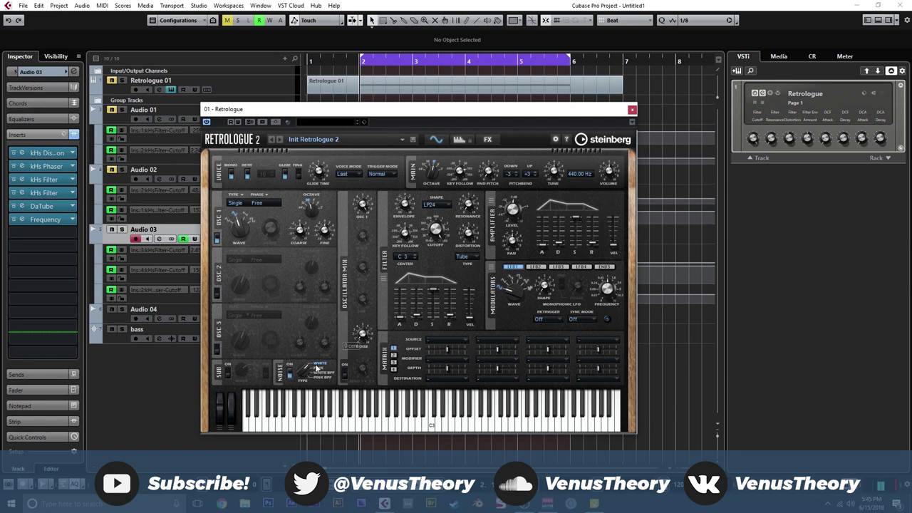
drag(361, 332, 369, 333)
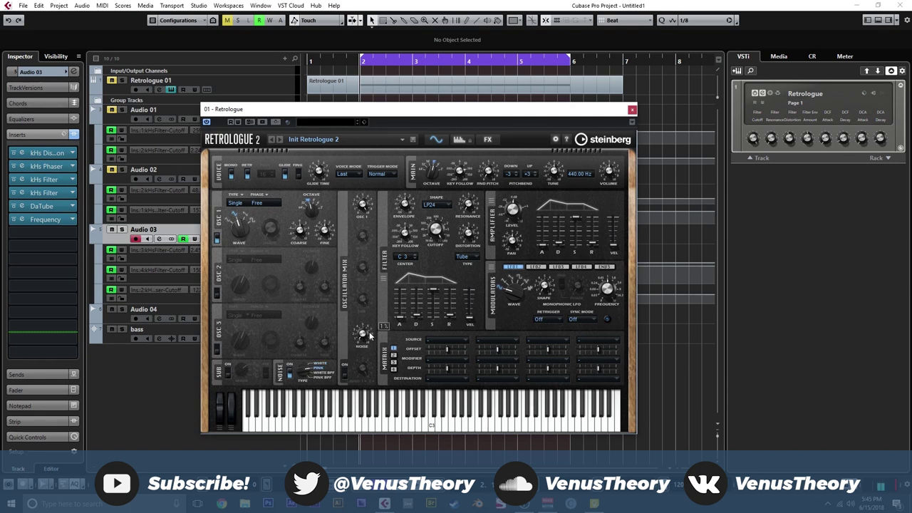
click(632, 109)
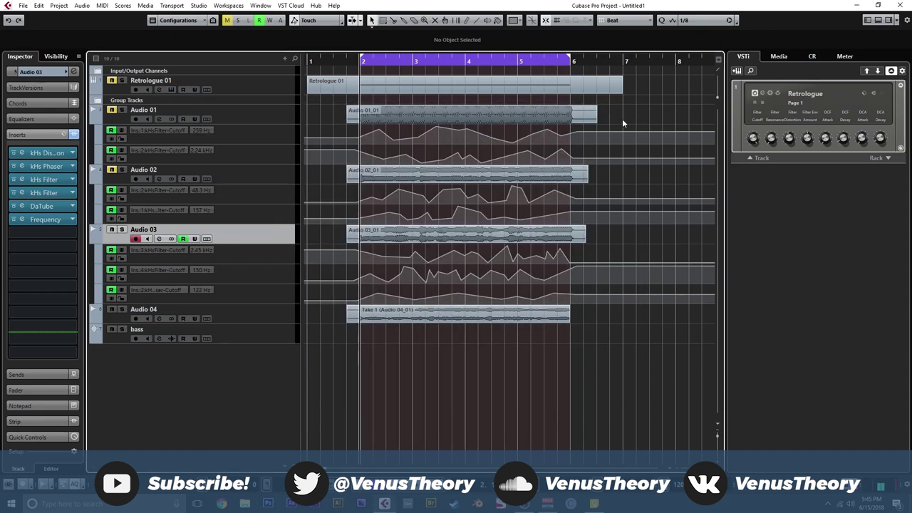